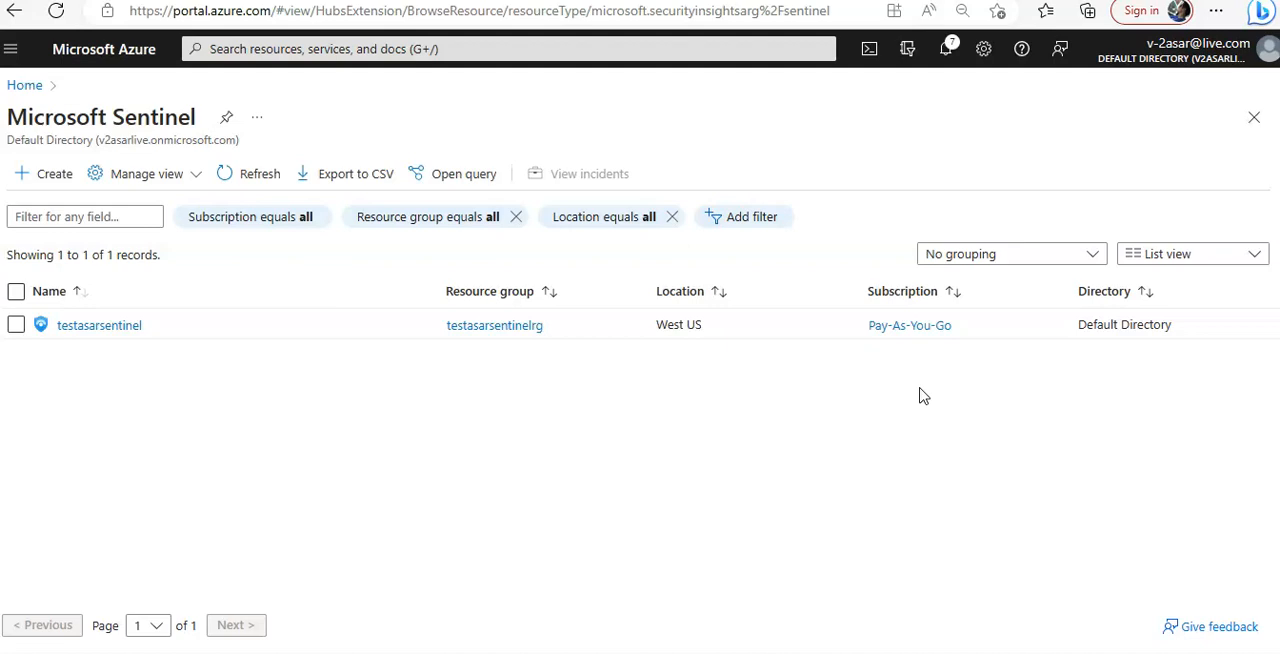
Open the testasarsentinel workspace and go to its Analytics configuration page
click(95, 325)
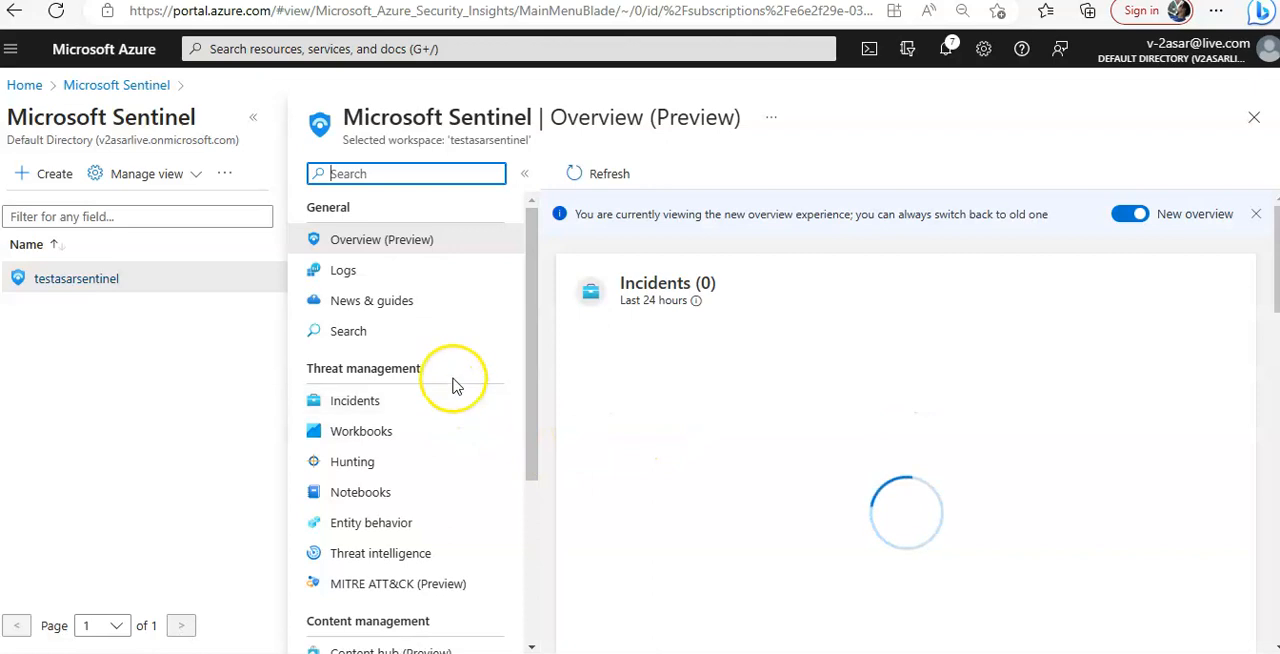
scroll(452, 386, down, 1)
scroll(457, 314, up, 1)
scroll(463, 400, down, 1)
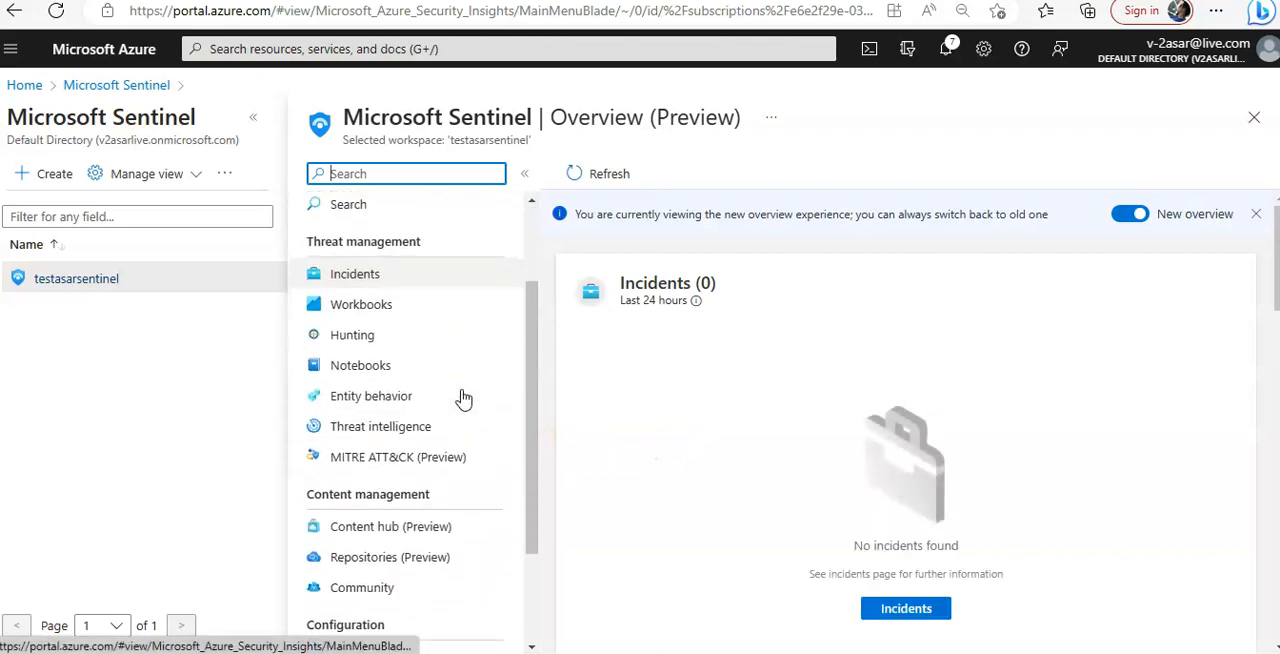
scroll(463, 398, down, 3)
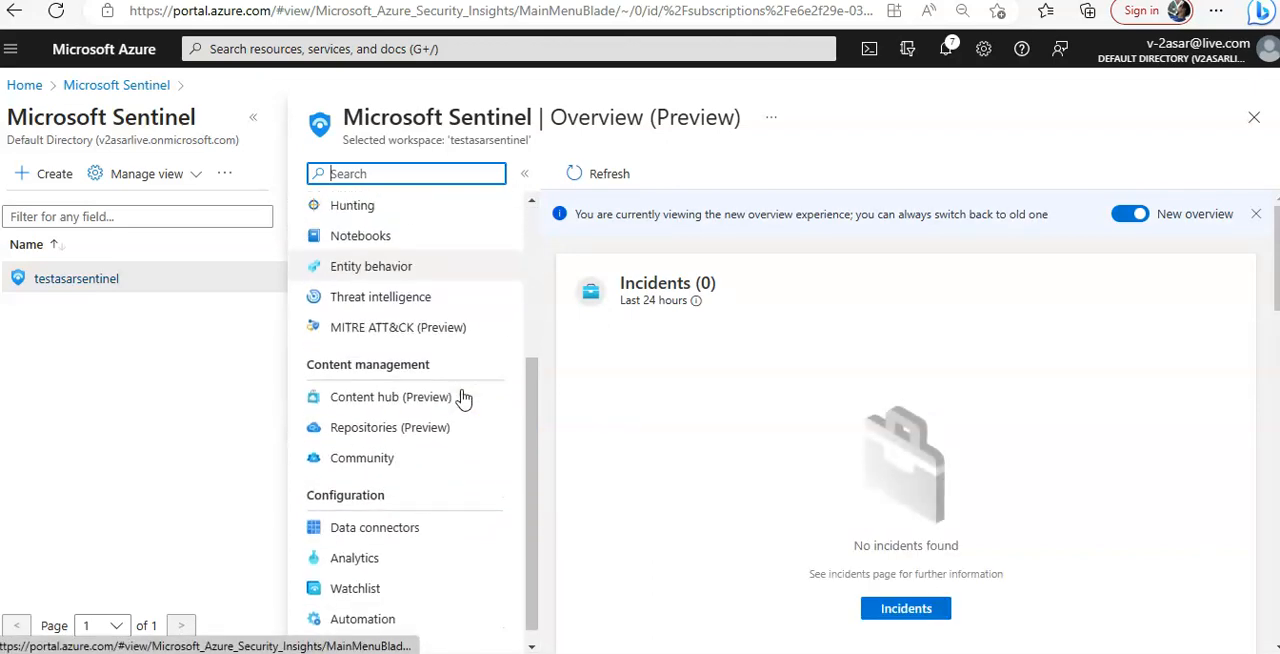
click(369, 545)
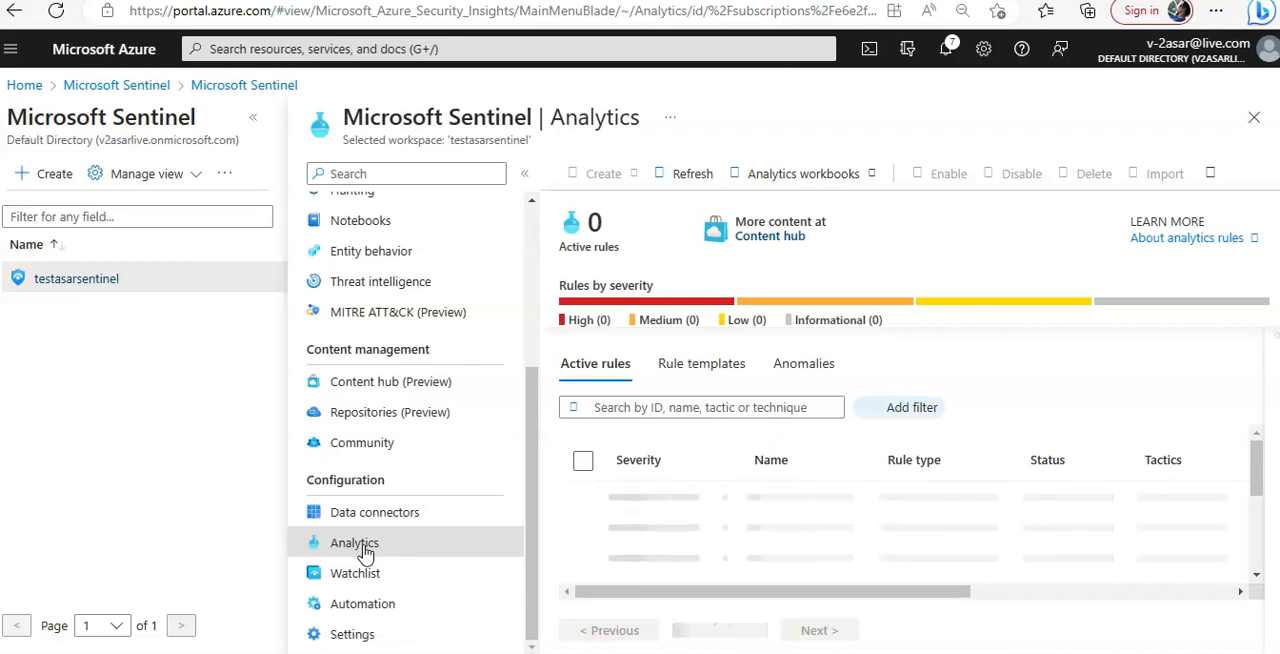
click(357, 551)
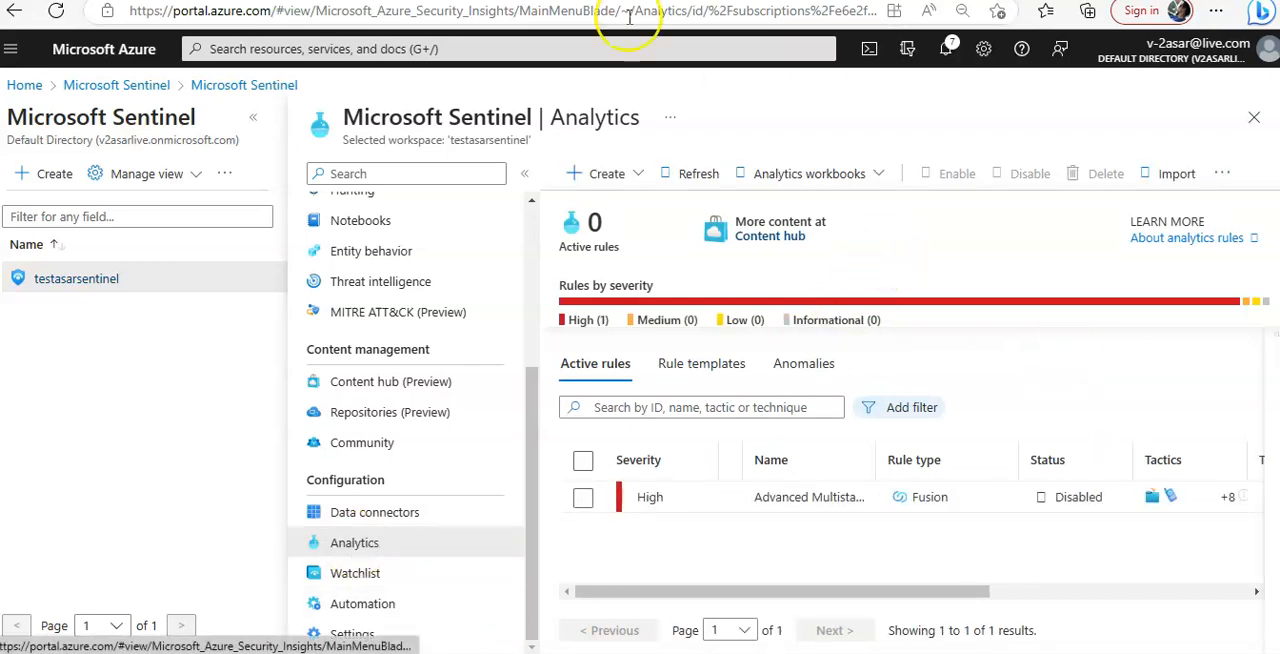
Start a new scheduled query rule and name it "Azure AD Role Assignment Audit Trail"
click(617, 178)
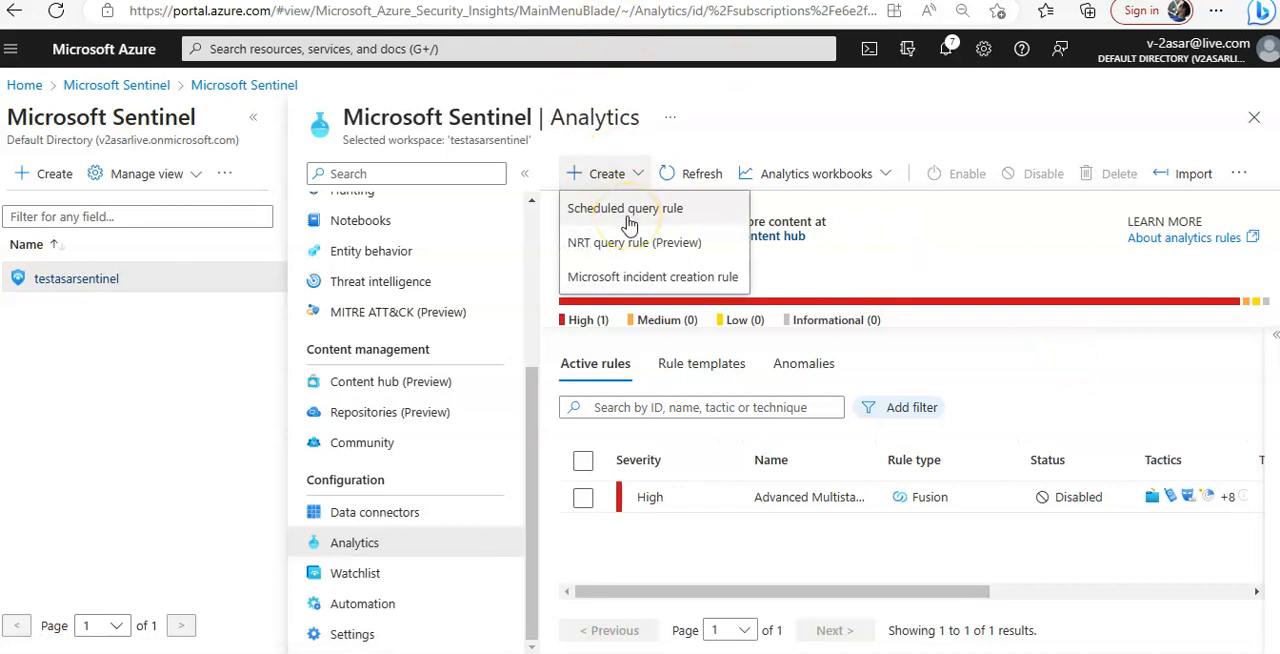
click(628, 222)
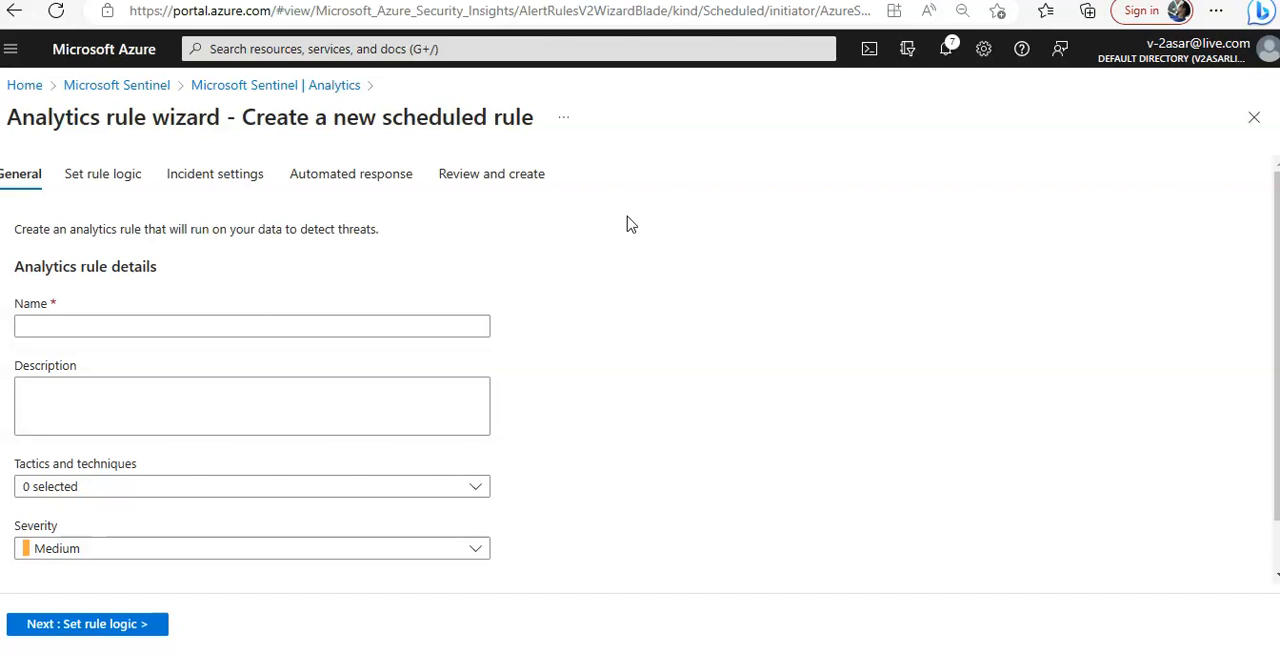
click(94, 329)
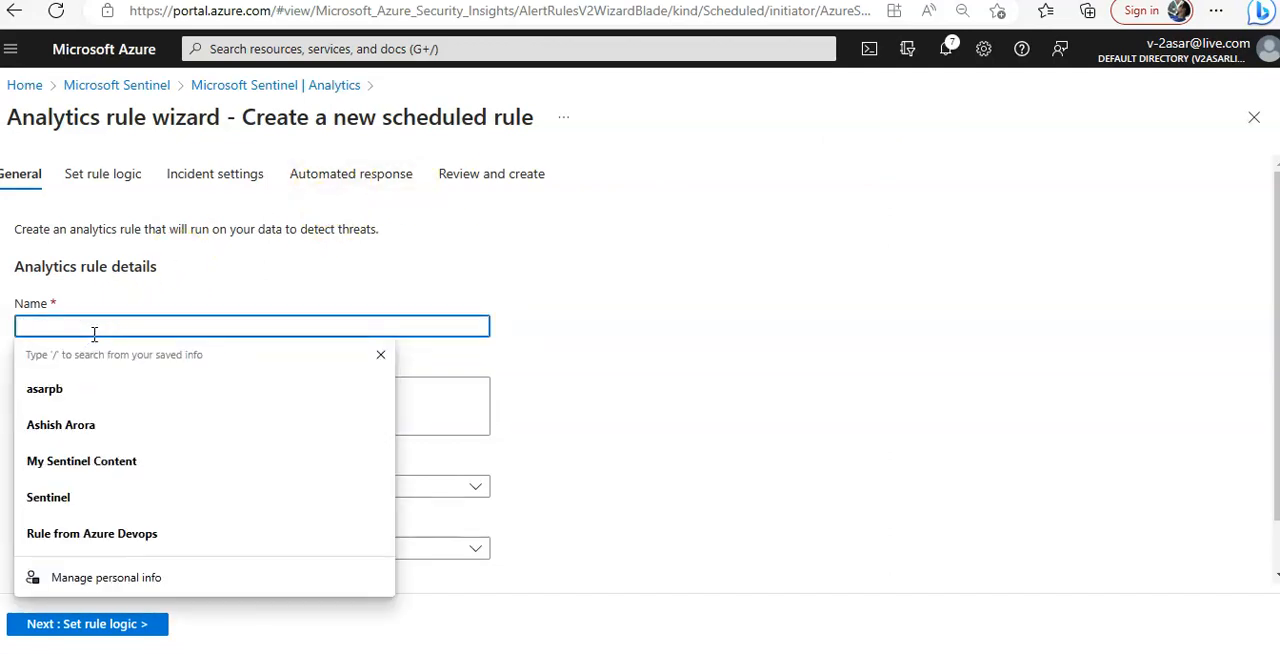
text(Azur)
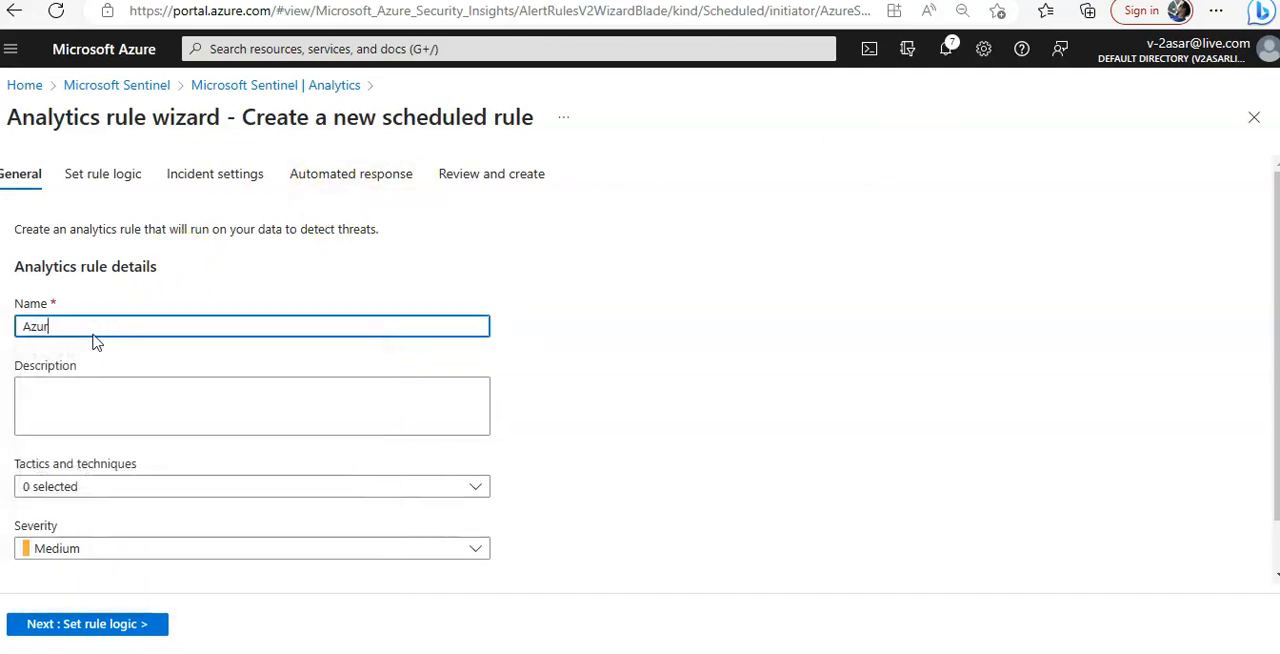
text(e ASD)
key(BackSpace)
text(Role Assignment Audit Trial)
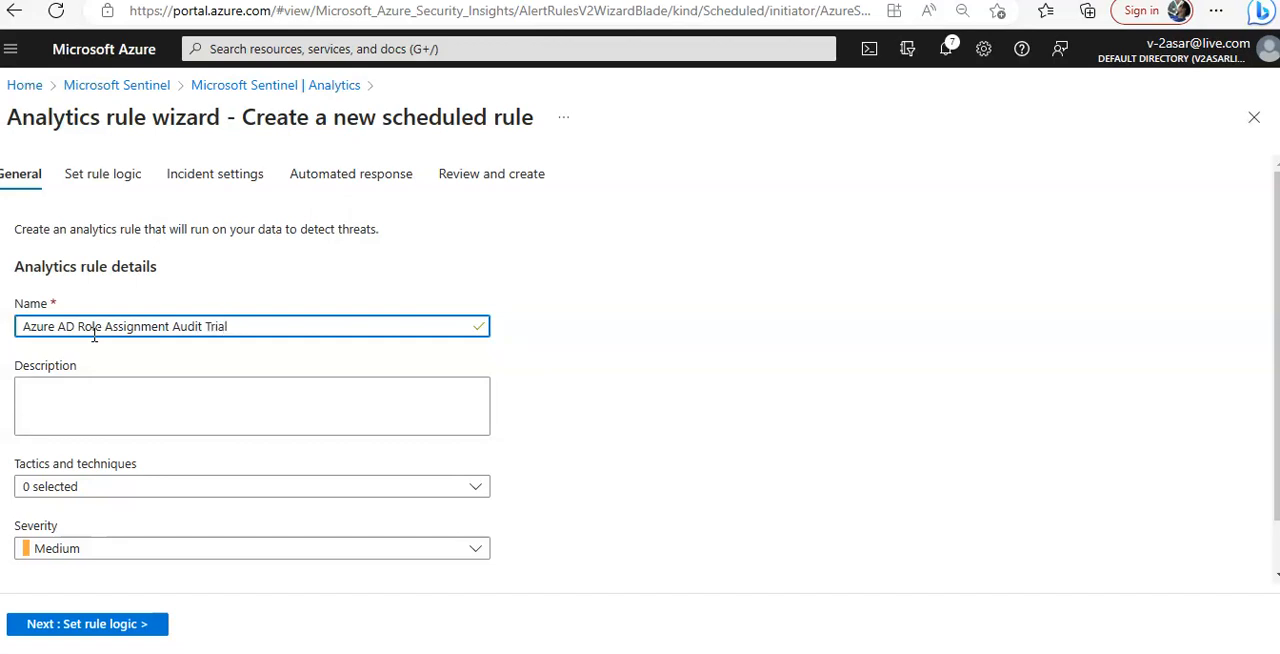
key(BackSpace)
key(BackSpace)
key(Tab)
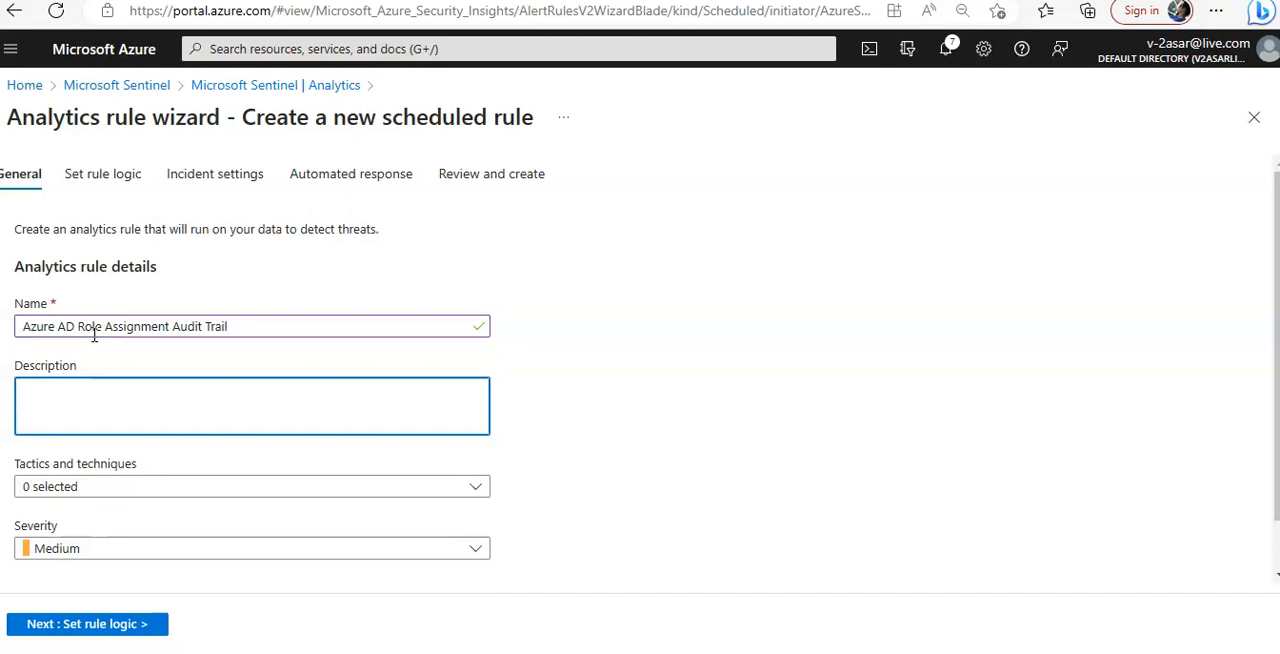
Assign the Persistence tactic to the rule and set its severity to Low
click(126, 502)
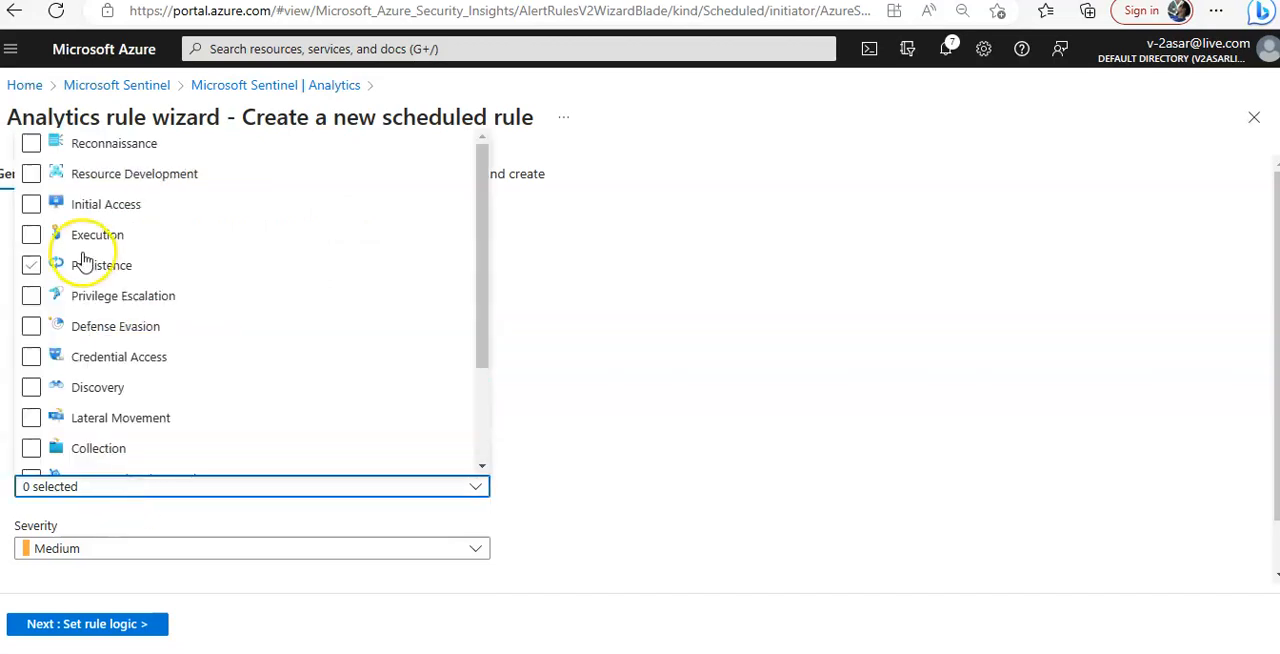
click(86, 264)
click(880, 384)
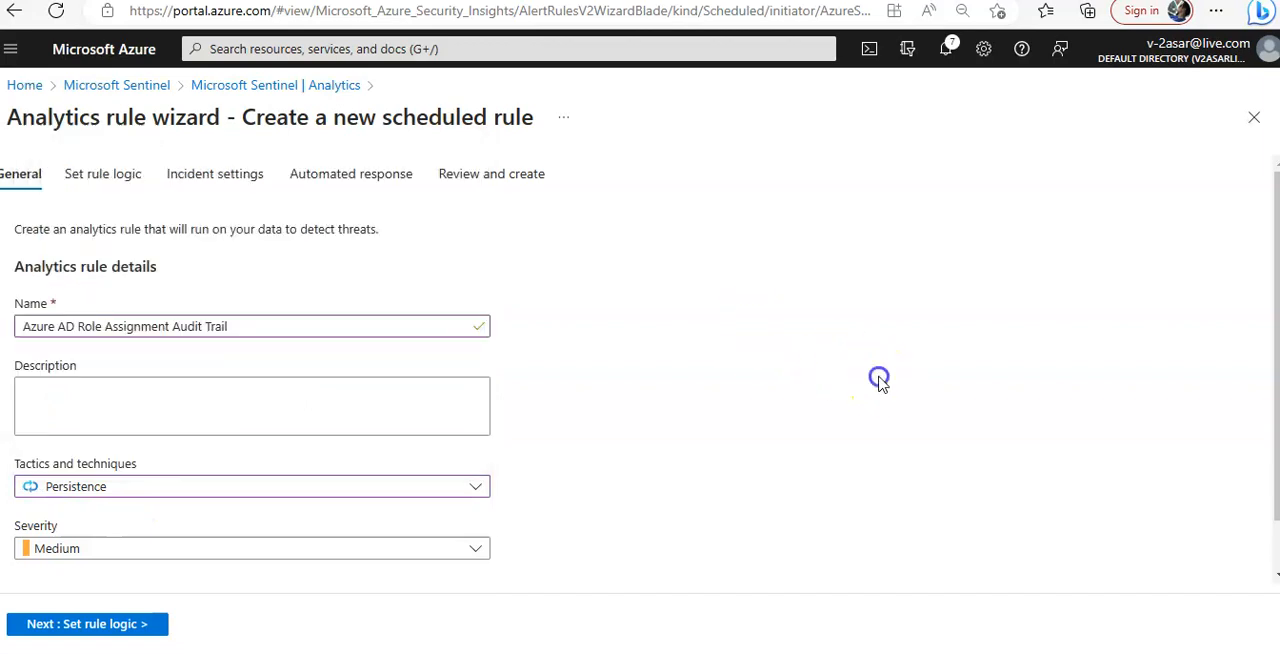
scroll(880, 384, down, 1)
click(197, 497)
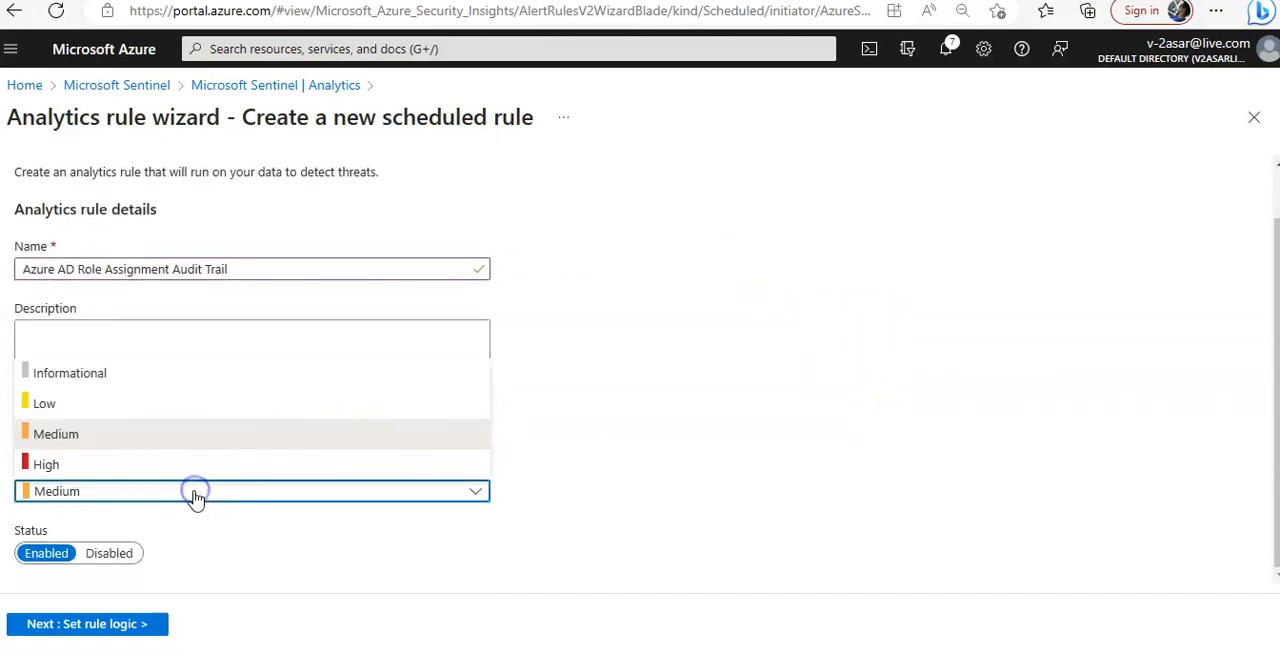
click(66, 408)
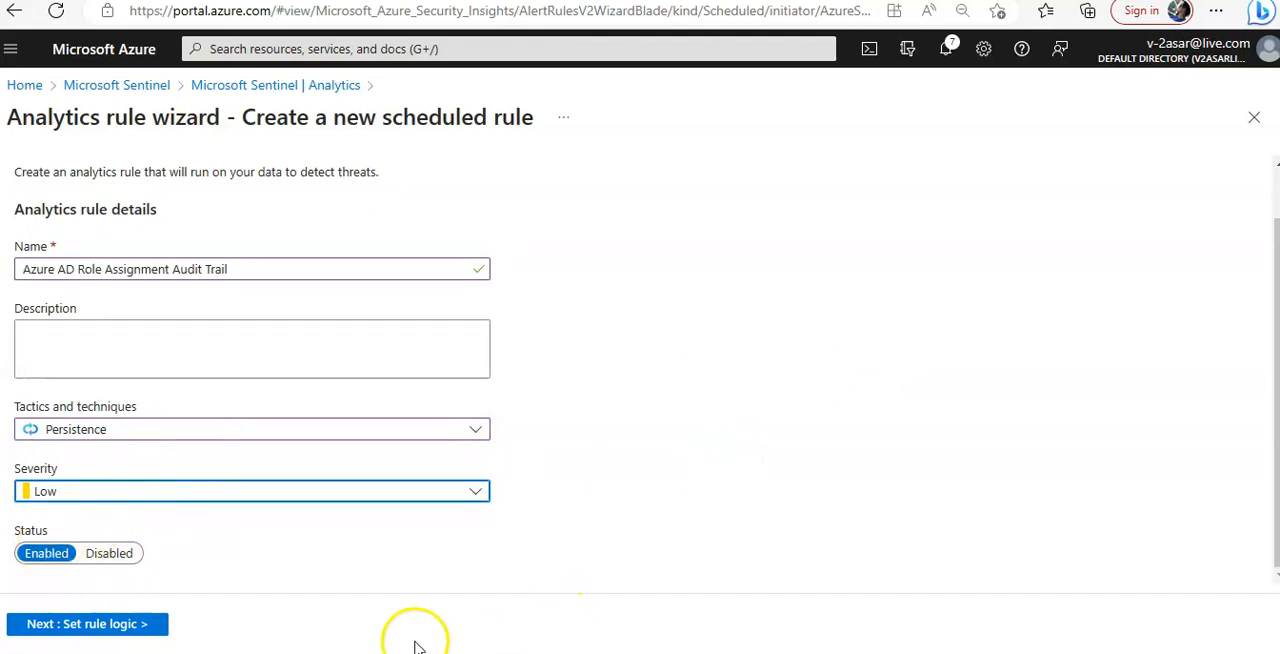
Proceed to the rule logic and paste the copied AuditLogs query for successful "member to role" assignments as the rule query
click(119, 632)
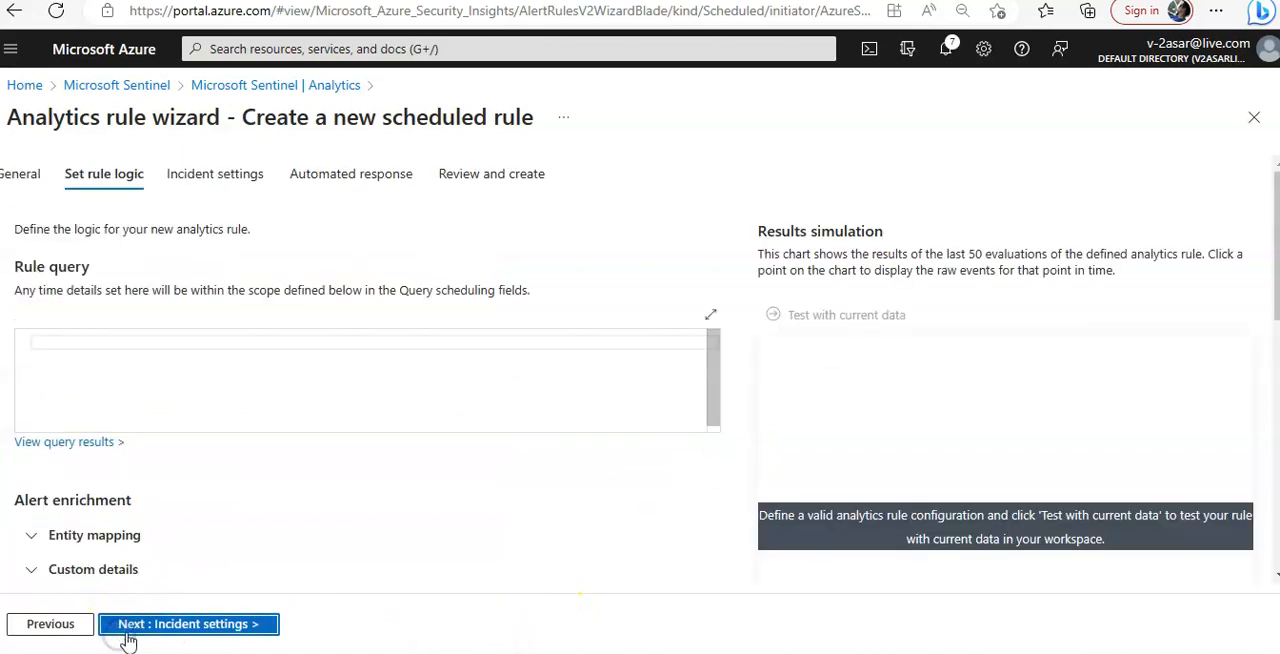
click(89, 343)
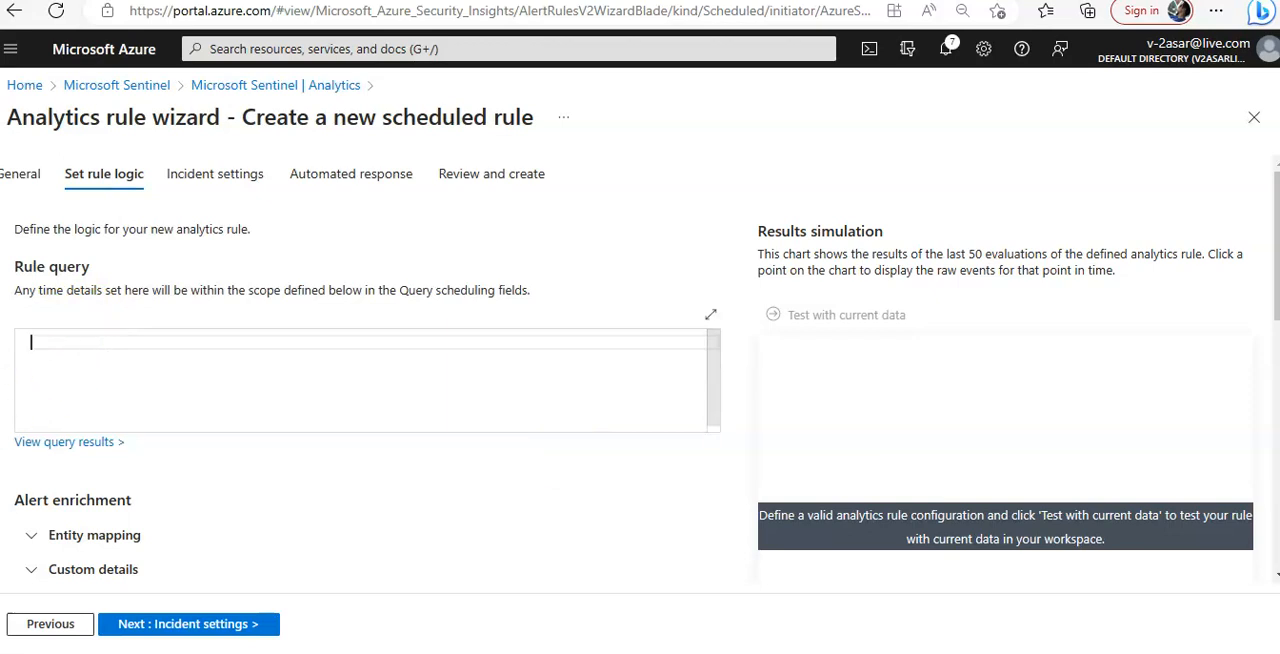
click(74, 336)
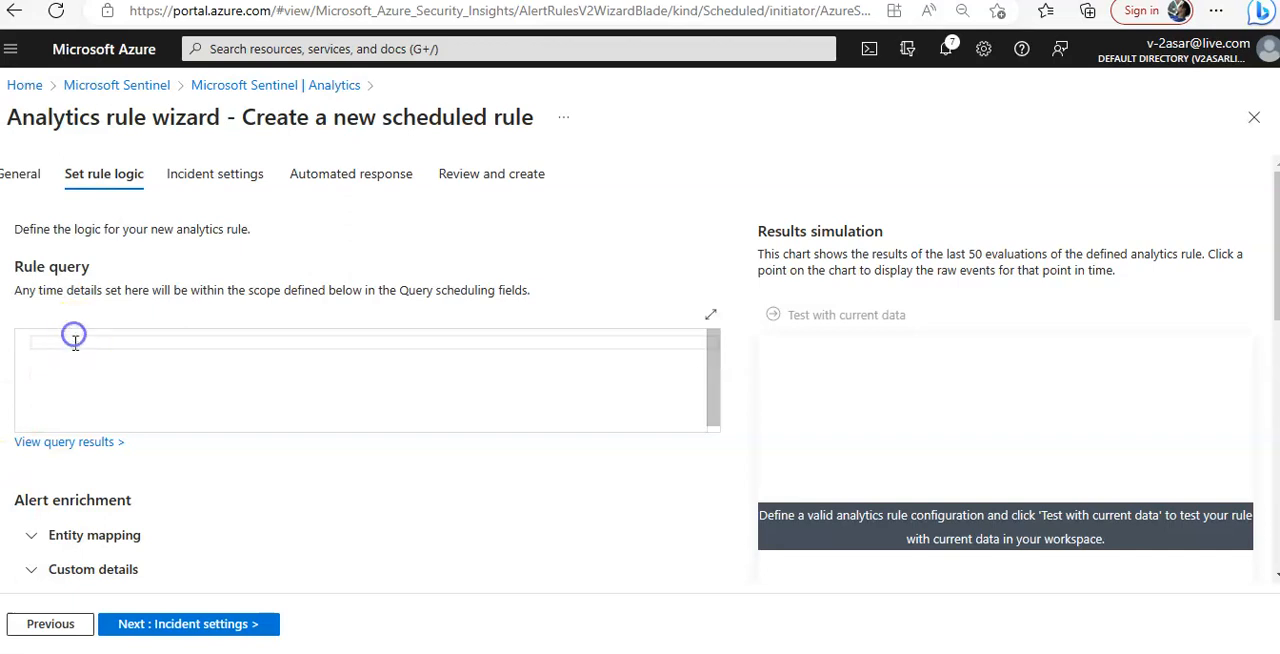
key(ctrl+v)
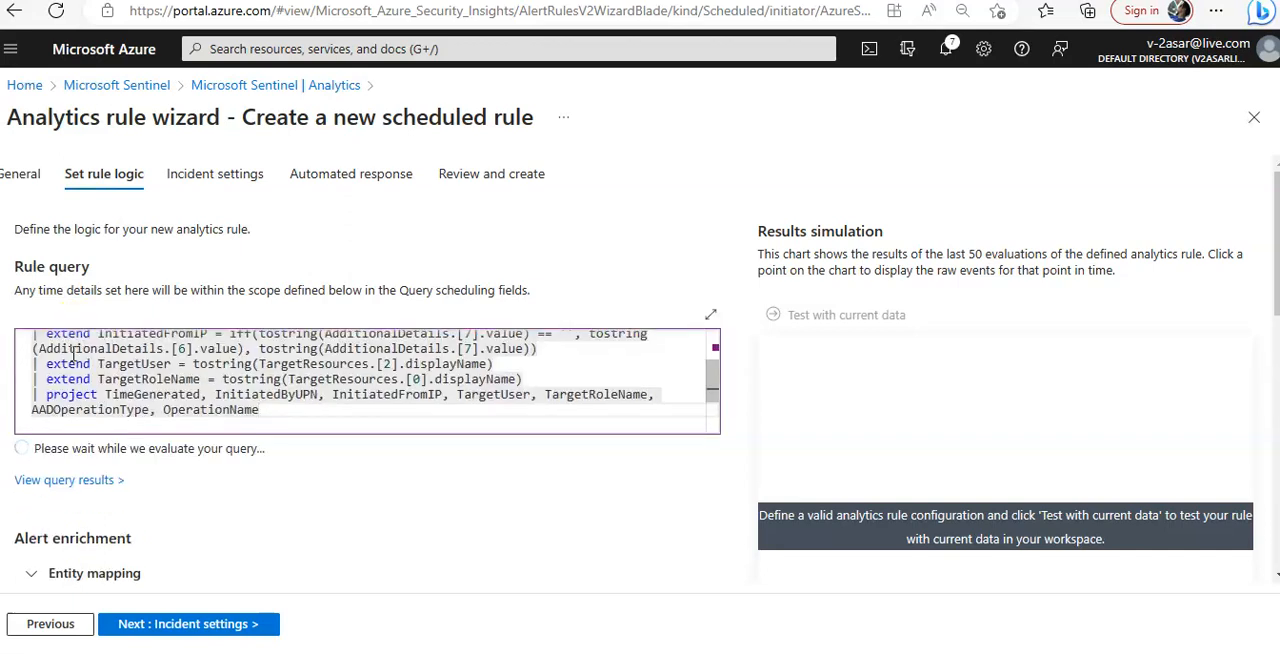
View the rule query's results in Logs, then return to the wizard, discarding any unsaved edits
click(66, 480)
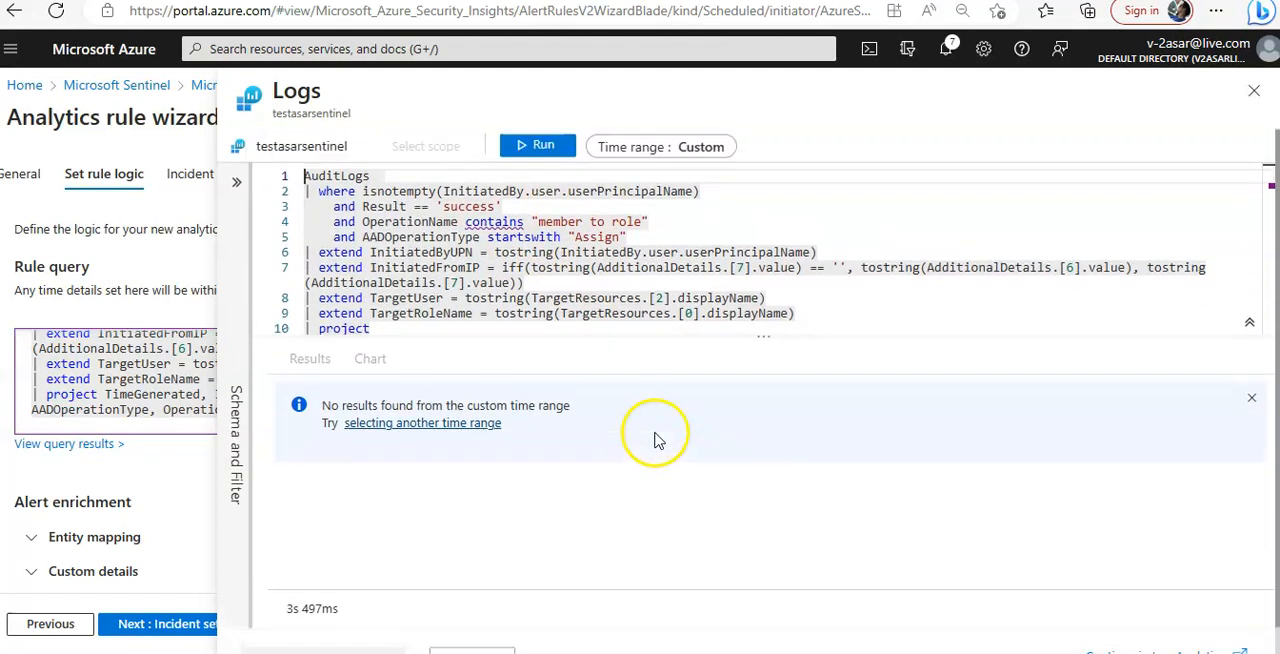
scroll(1173, 221, down, 2)
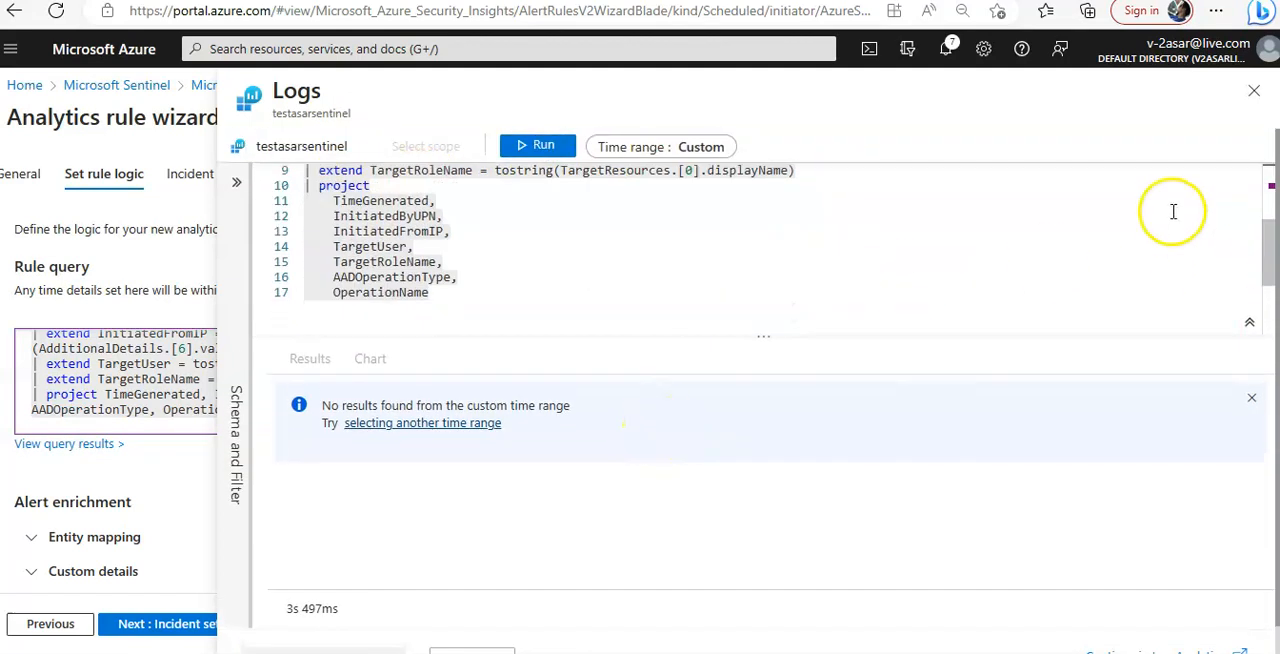
click(1254, 90)
click(800, 116)
click(1251, 398)
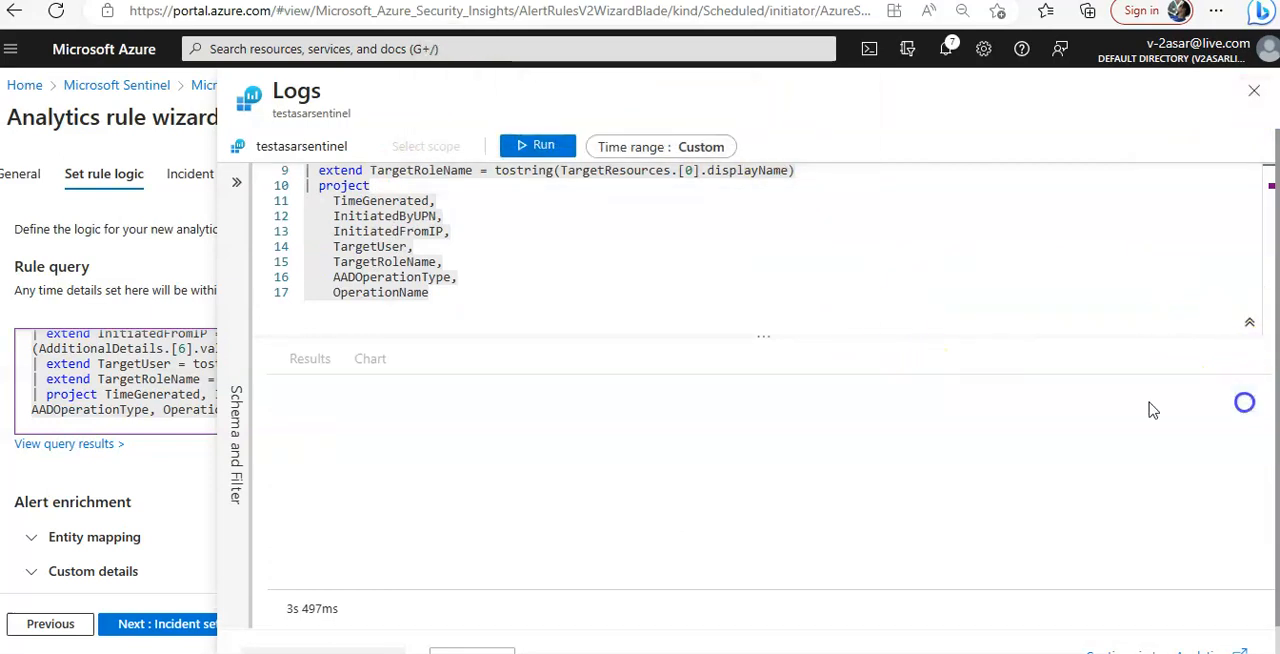
click(484, 622)
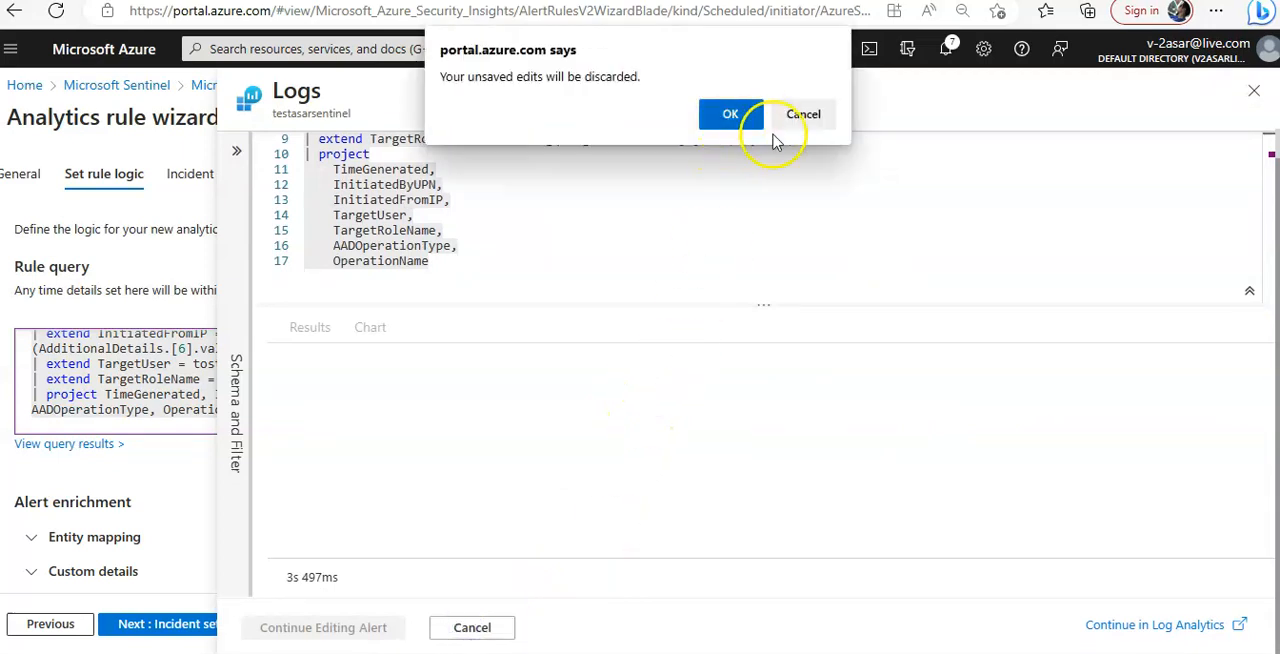
click(730, 114)
Expand the entity mapping section under alert enrichment and choose Account as the first entity type
scroll(307, 455, down, 2)
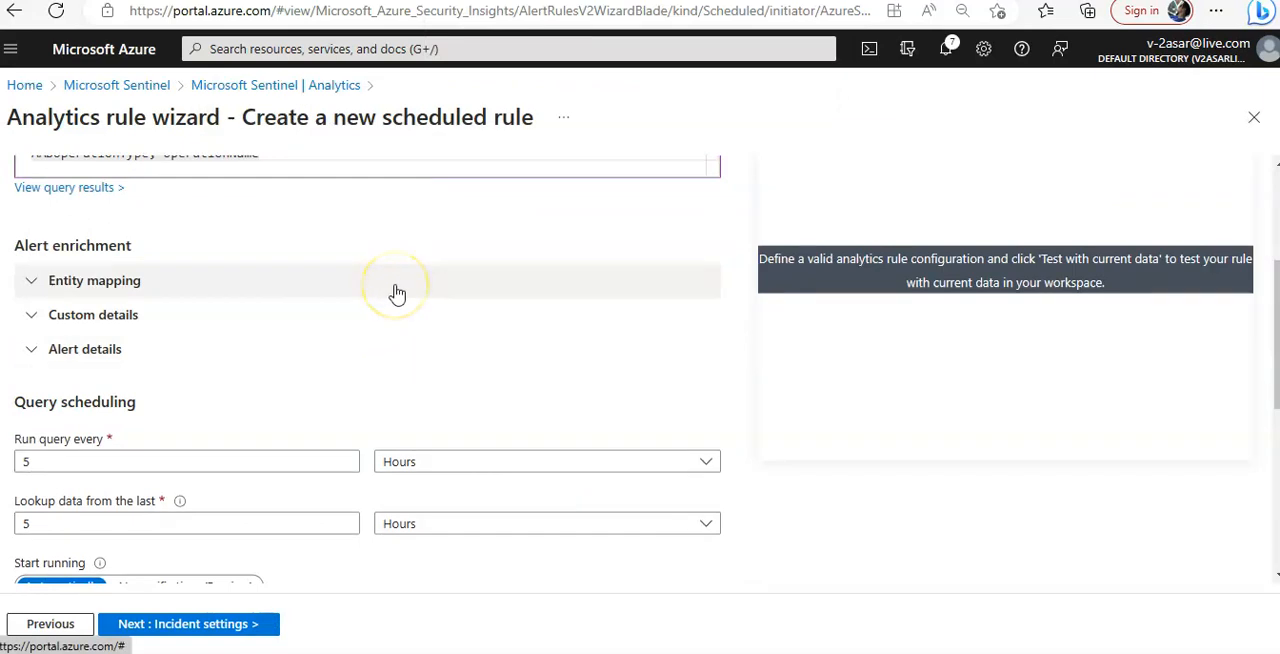
click(128, 281)
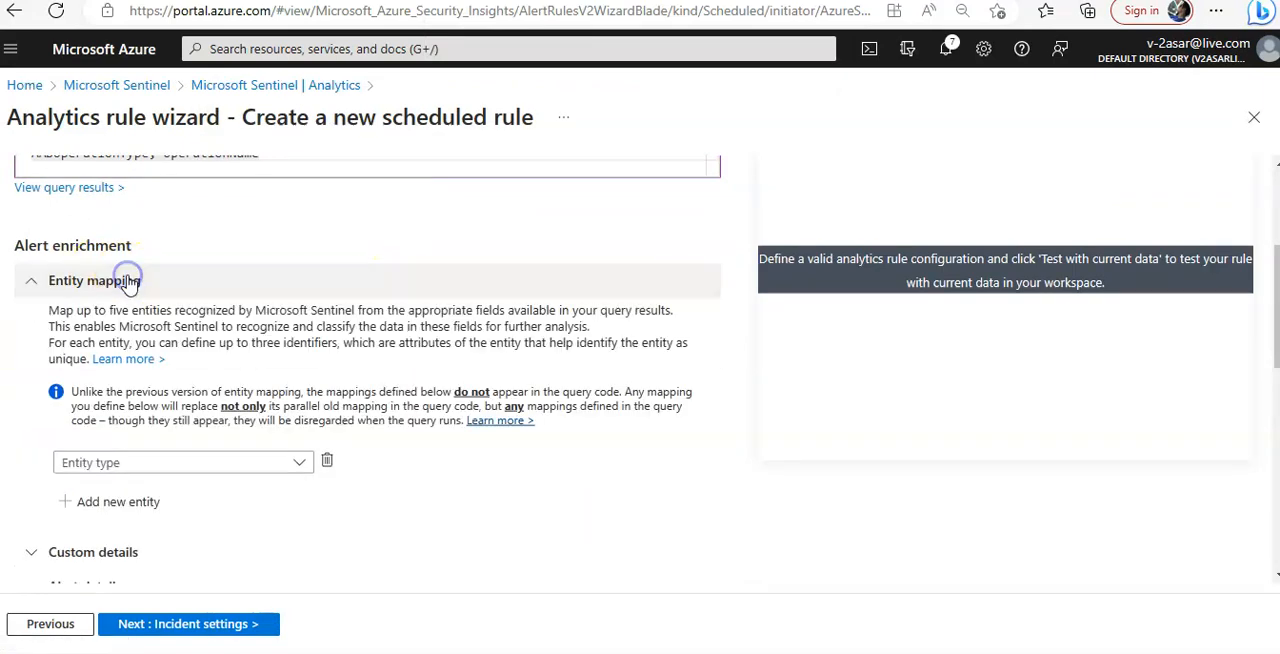
click(299, 463)
click(183, 204)
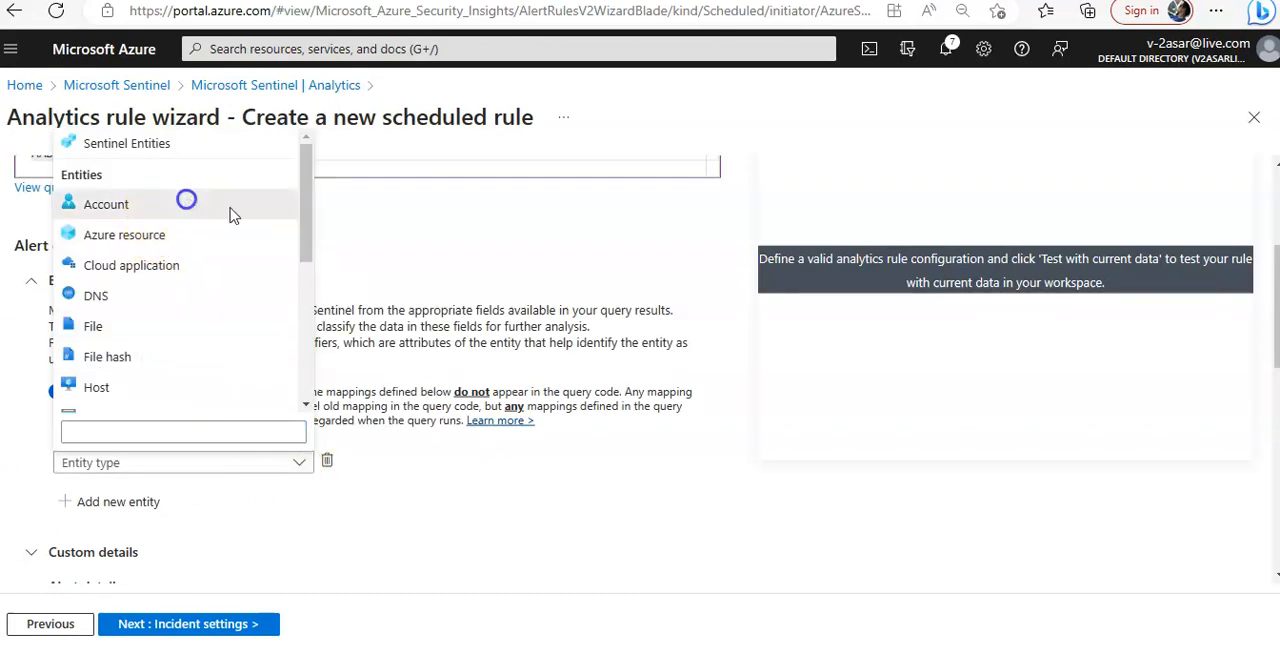
scroll(545, 330, down, 1)
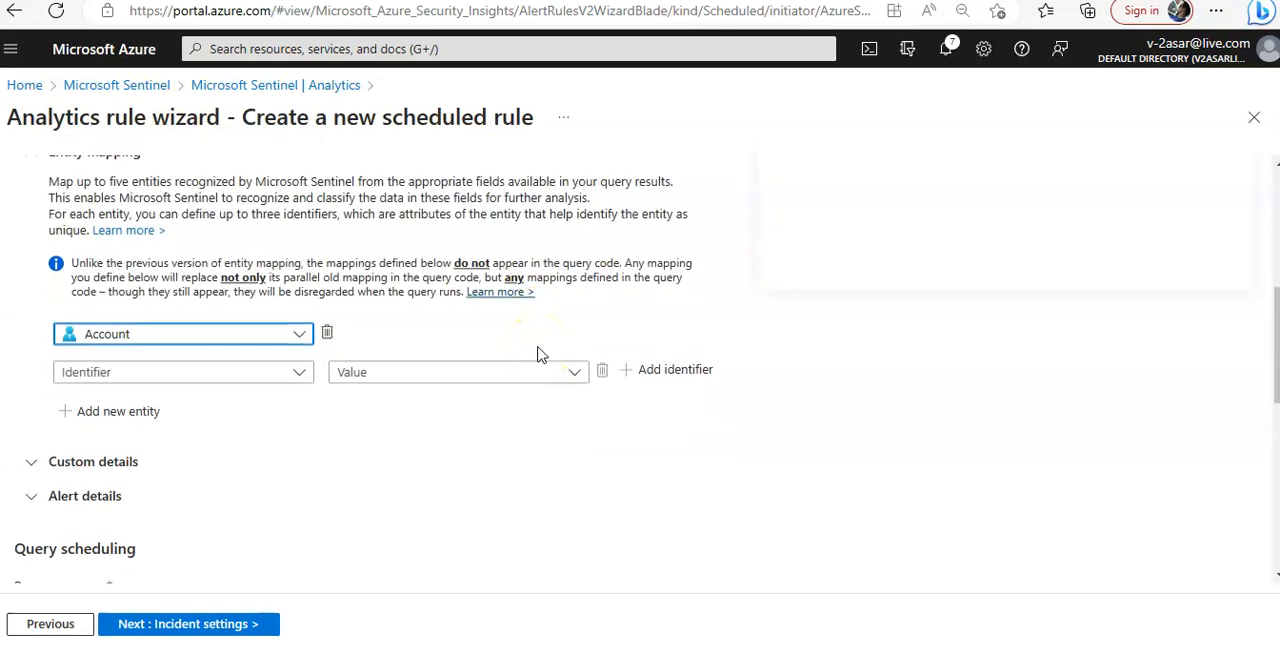
Map the Account entity's FullName identifier to the InitiatedByUPN query field
click(299, 374)
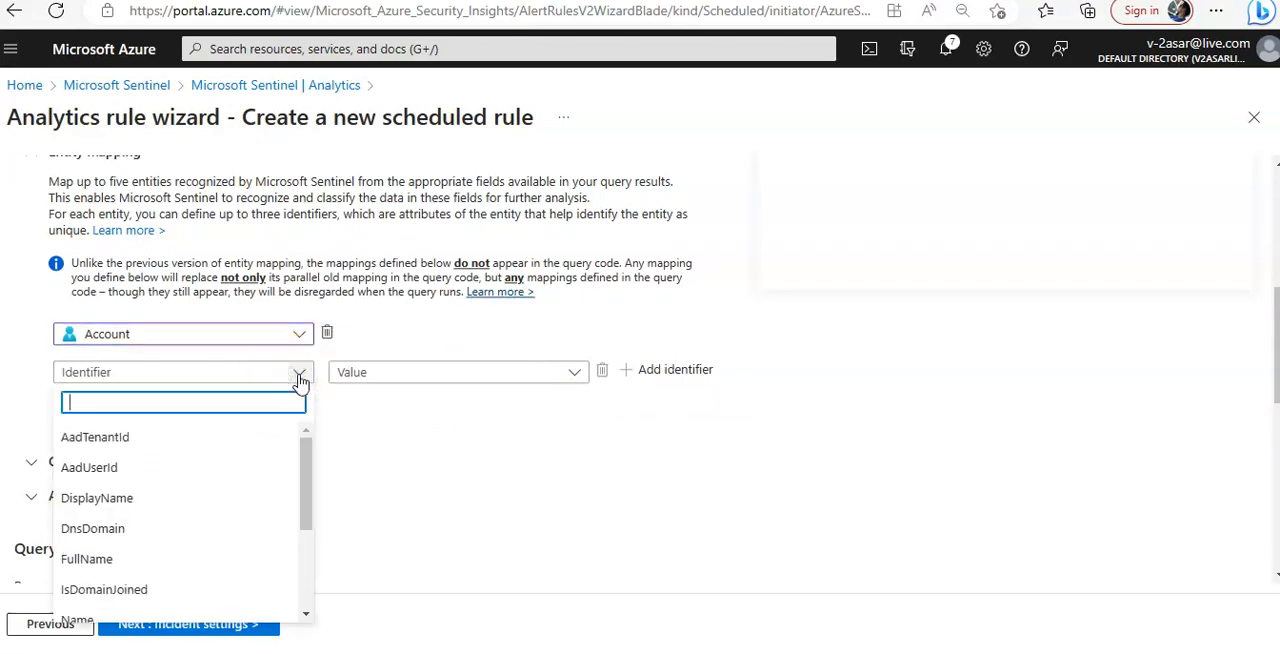
text(f)
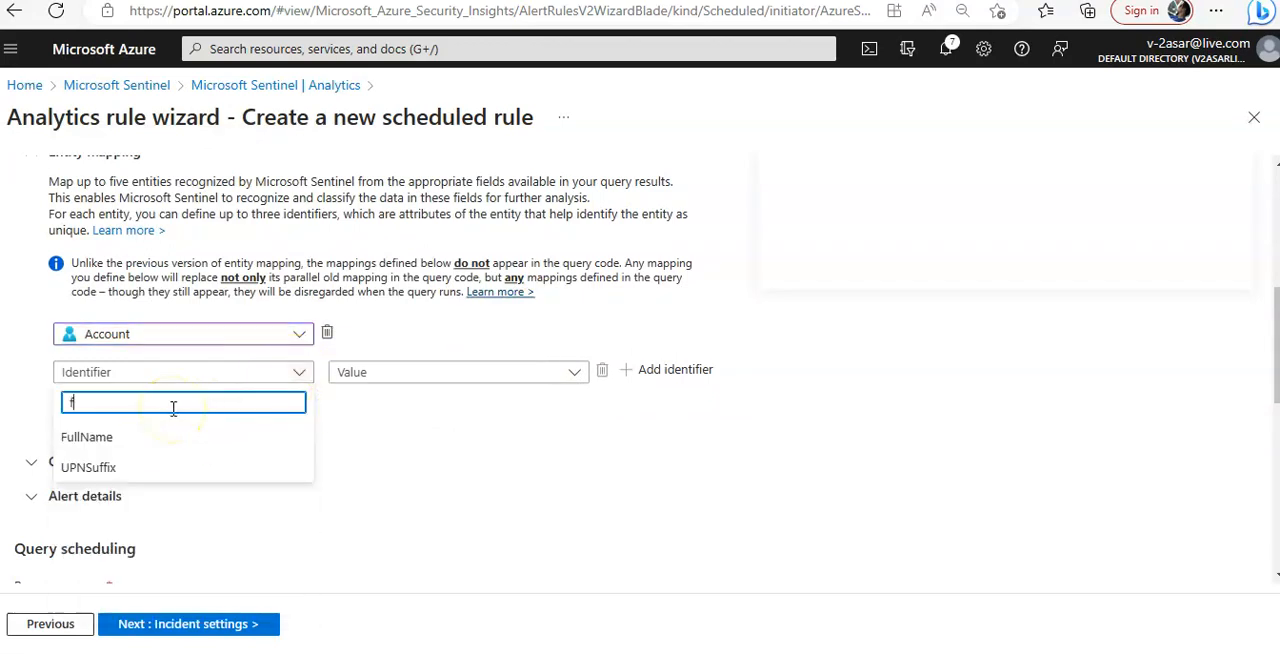
text(ull)
click(152, 439)
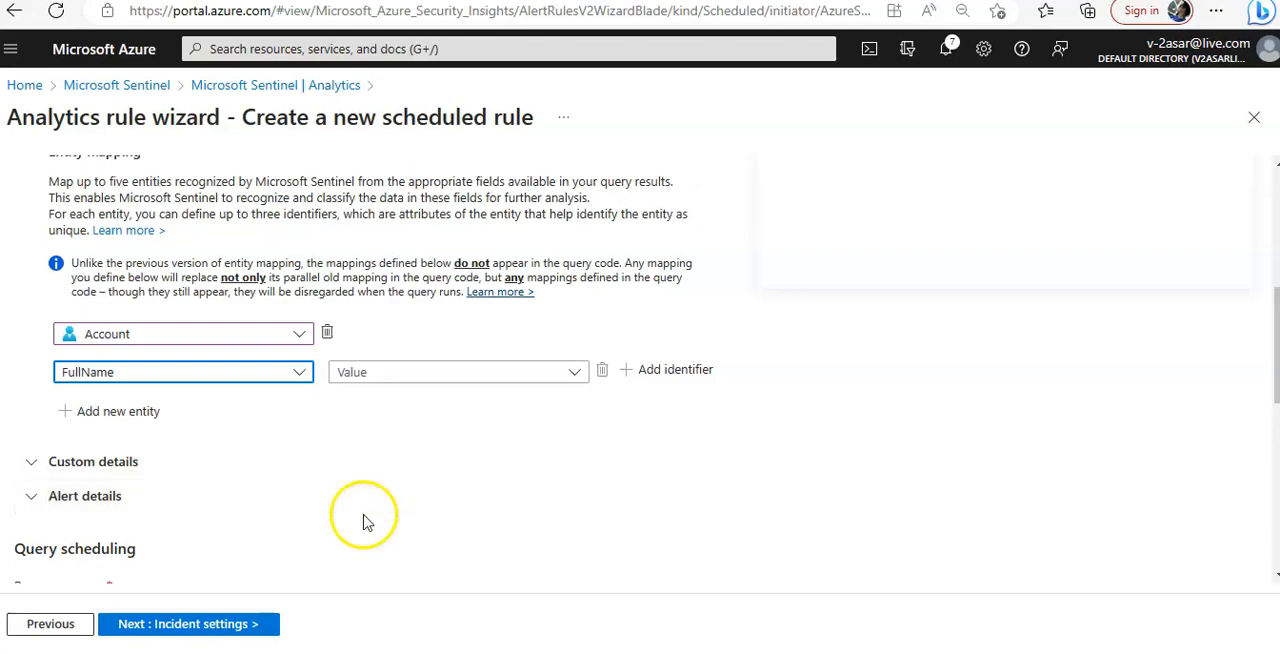
click(465, 377)
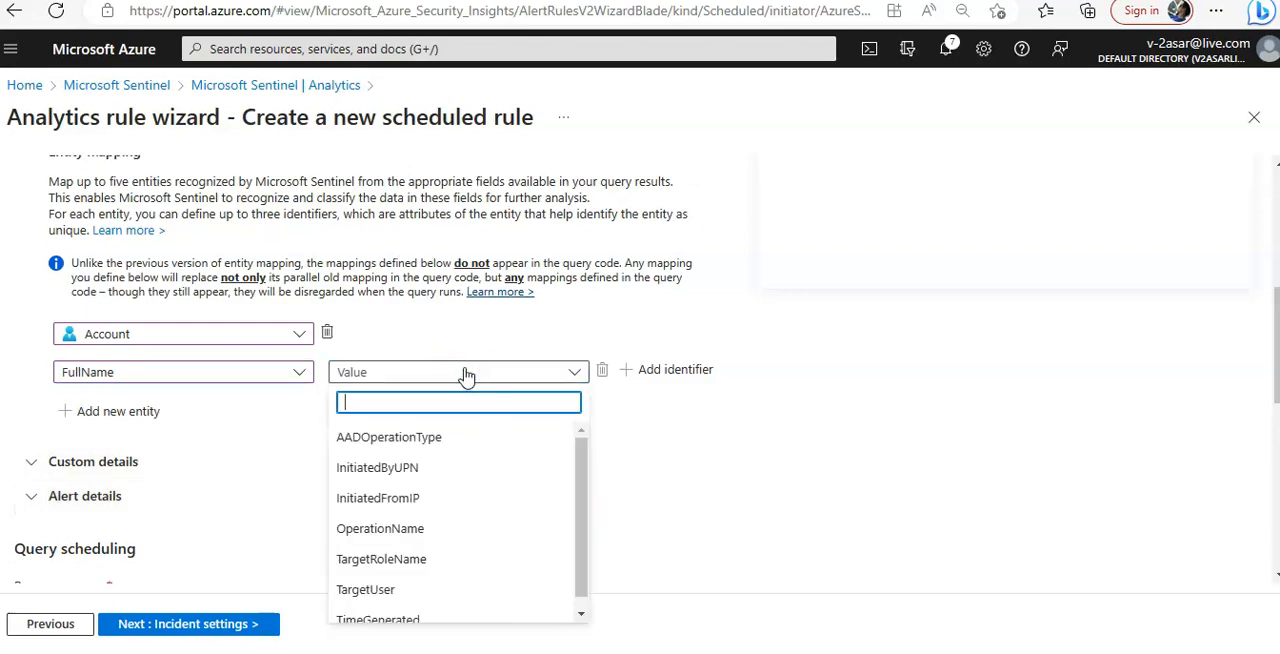
text(initi)
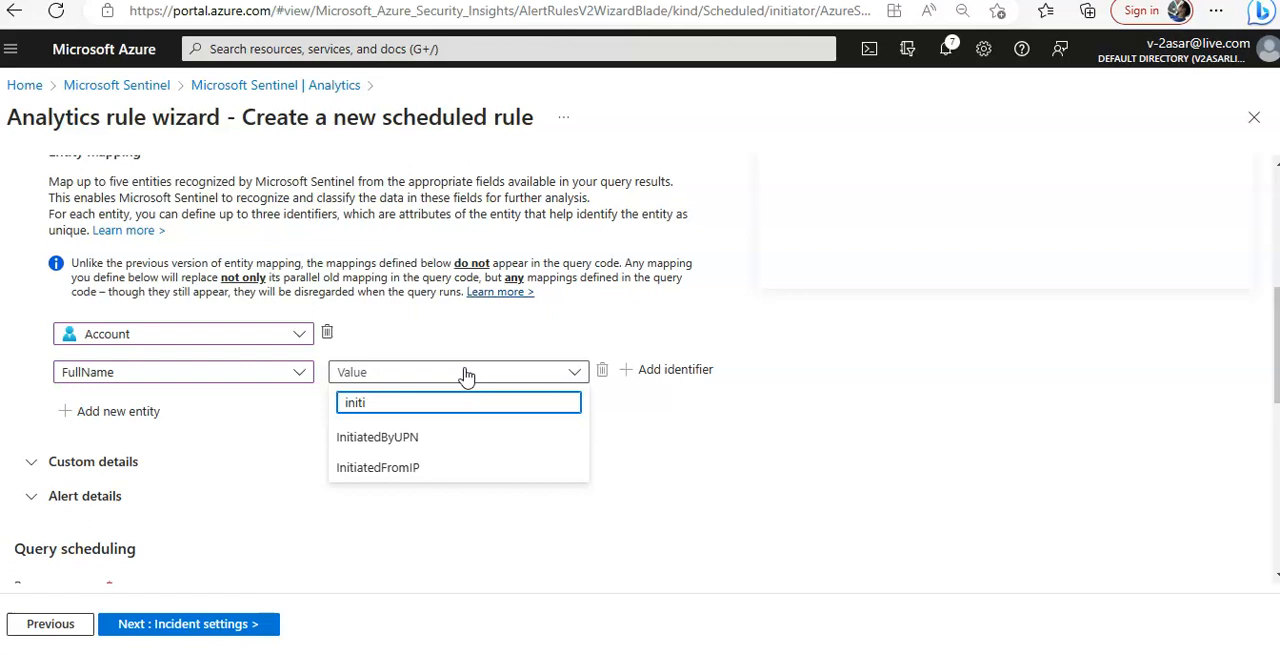
click(445, 439)
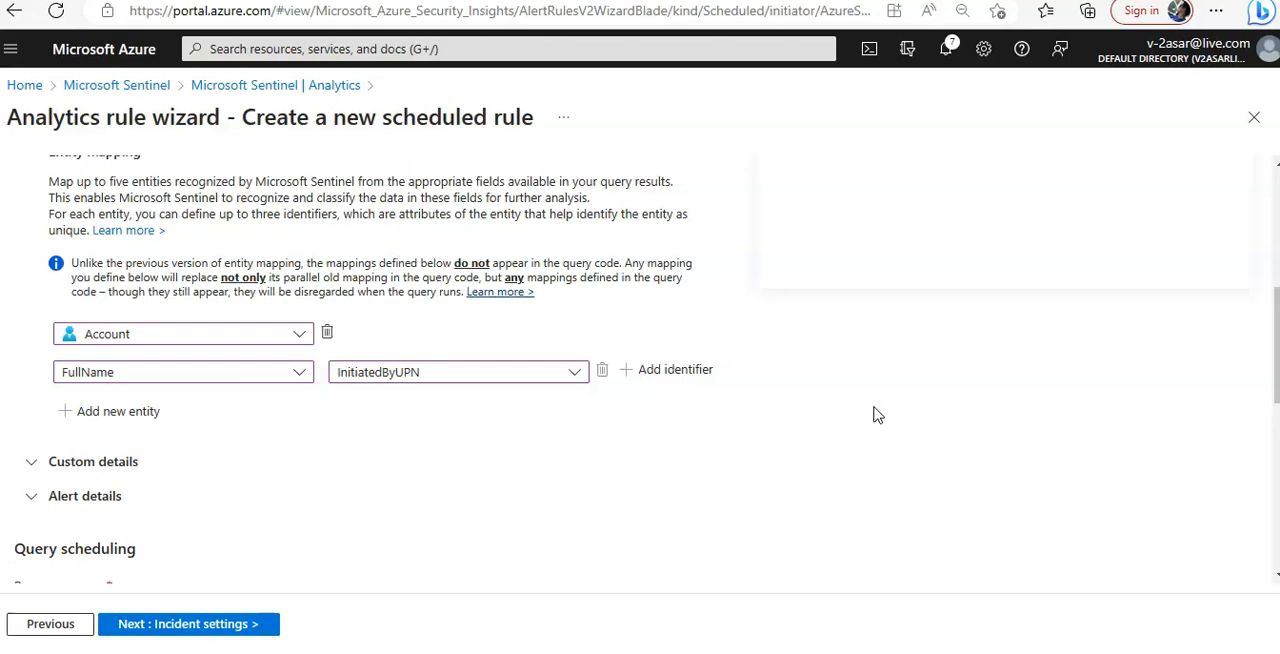
Add a second entity to the entity mapping and set its type to IP
click(127, 418)
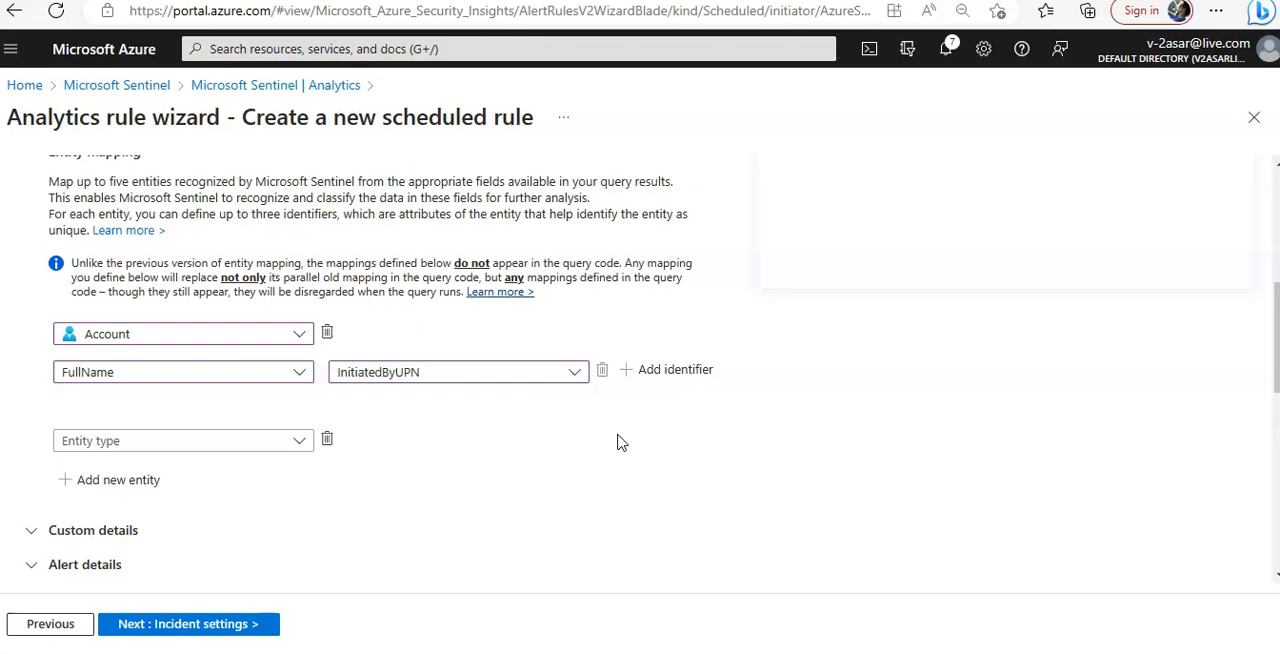
scroll(617, 443, down, 1)
click(204, 384)
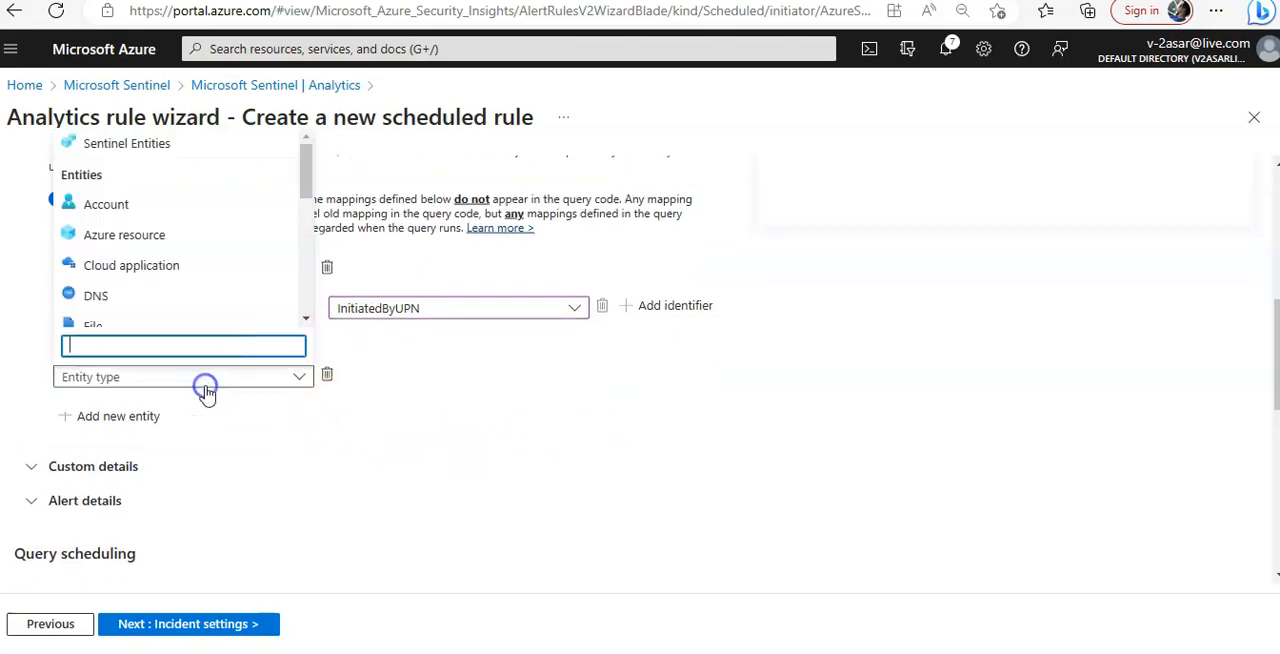
text(ip)
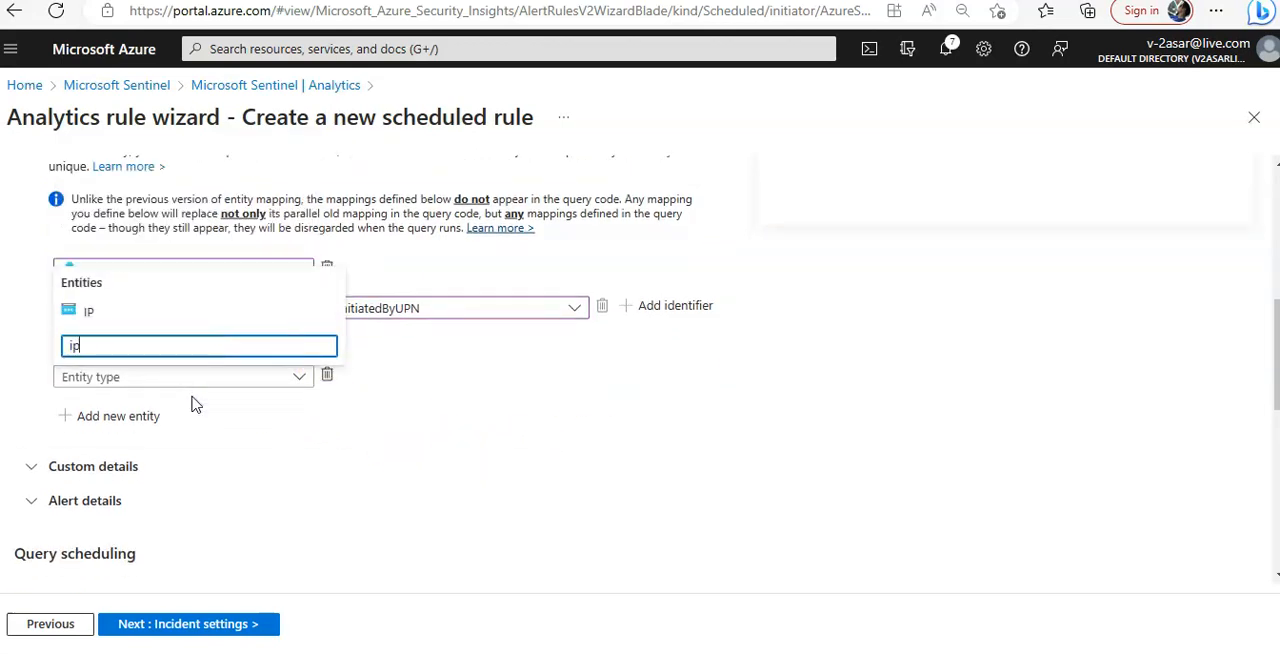
click(118, 312)
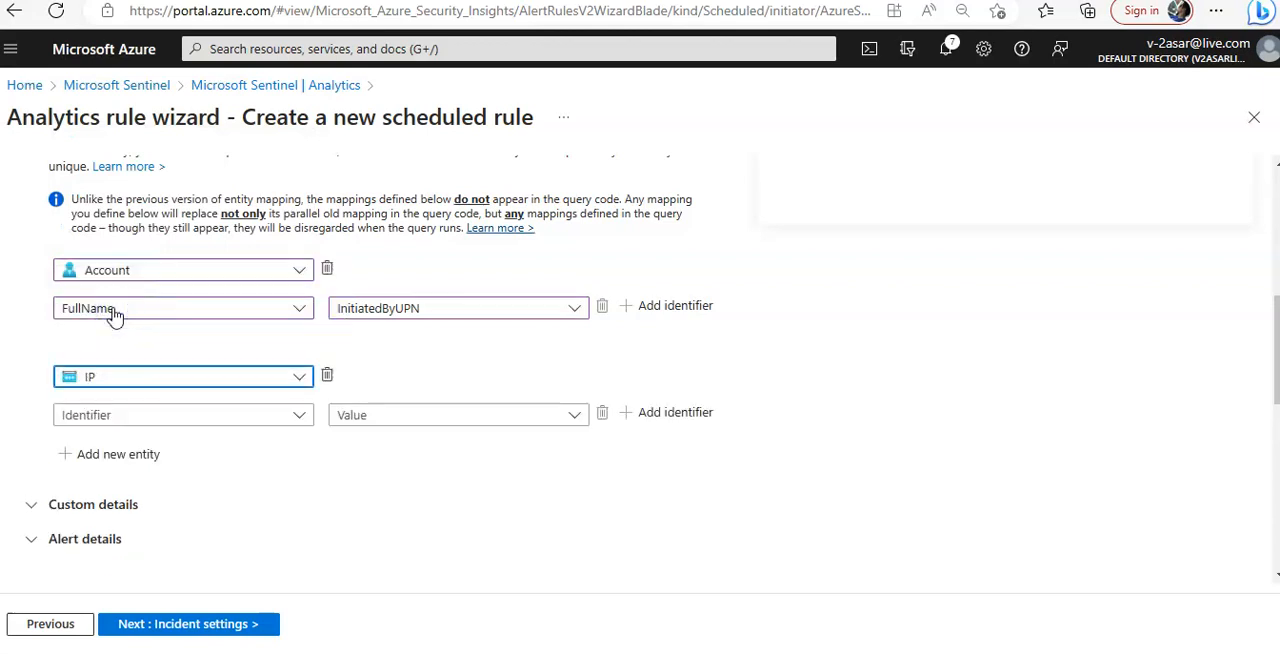
Map the IP entity's Address identifier to the InitiatedFromIP query field
click(194, 418)
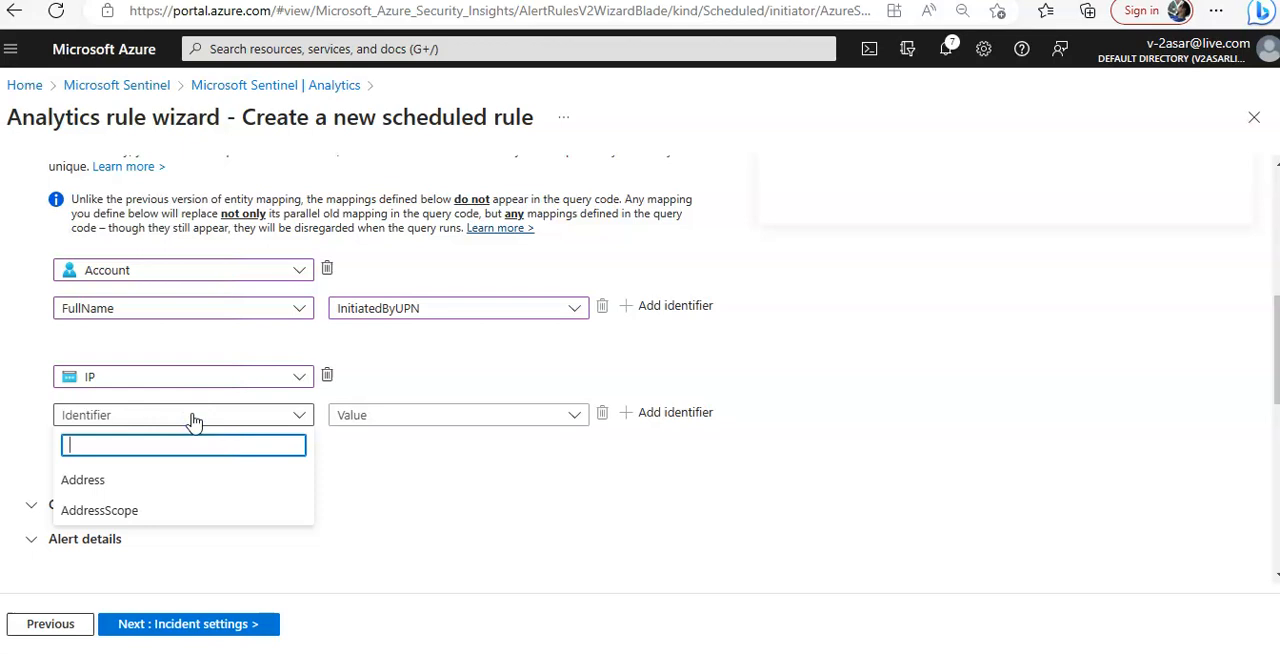
text(address)
click(143, 480)
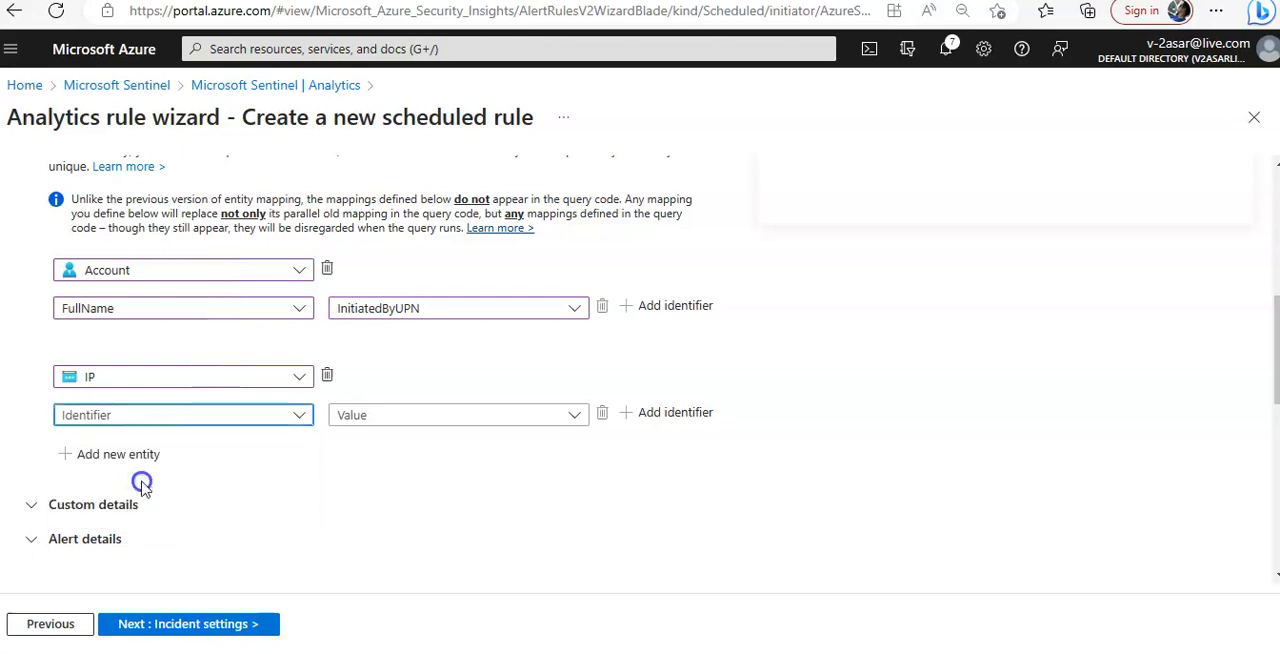
click(430, 418)
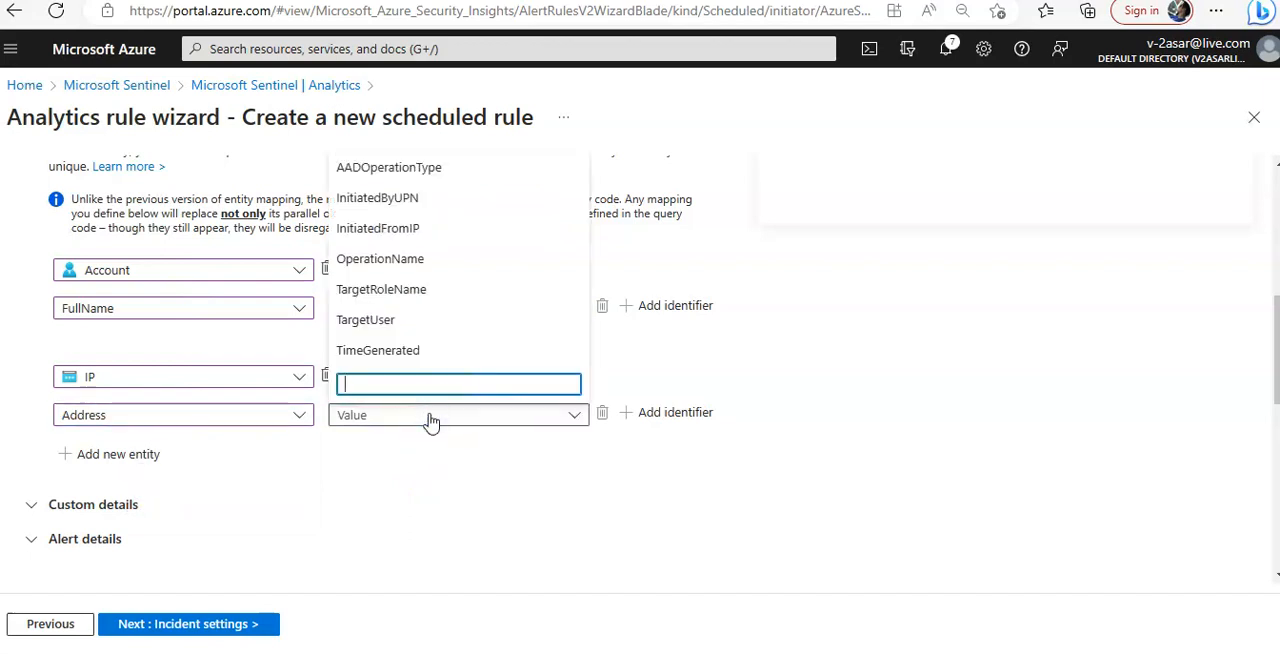
text(initi)
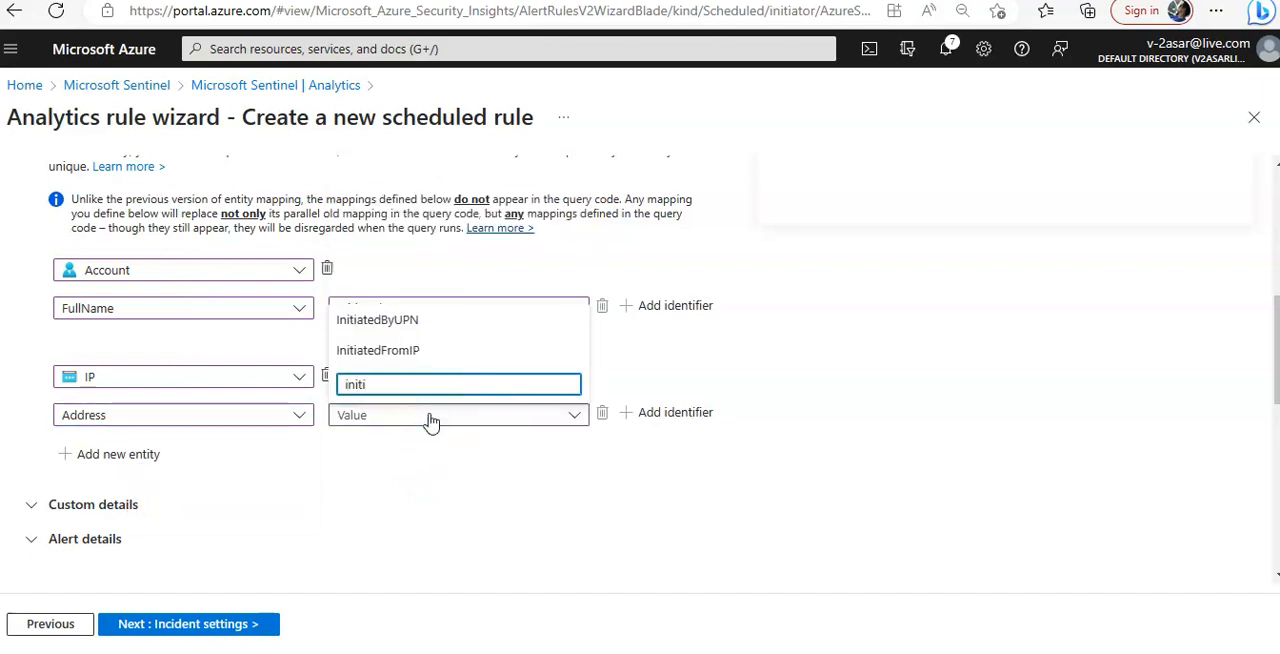
click(414, 349)
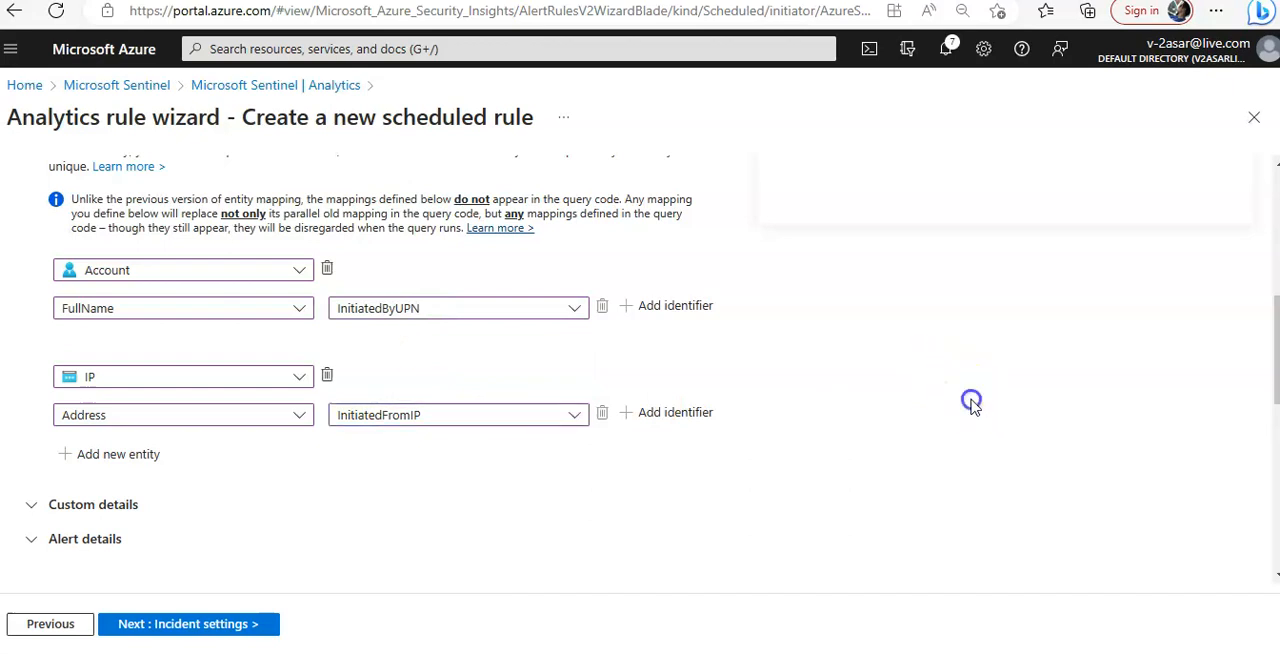
Set the query scheduling to look up data from the last 1 day
scroll(975, 407, down, 1)
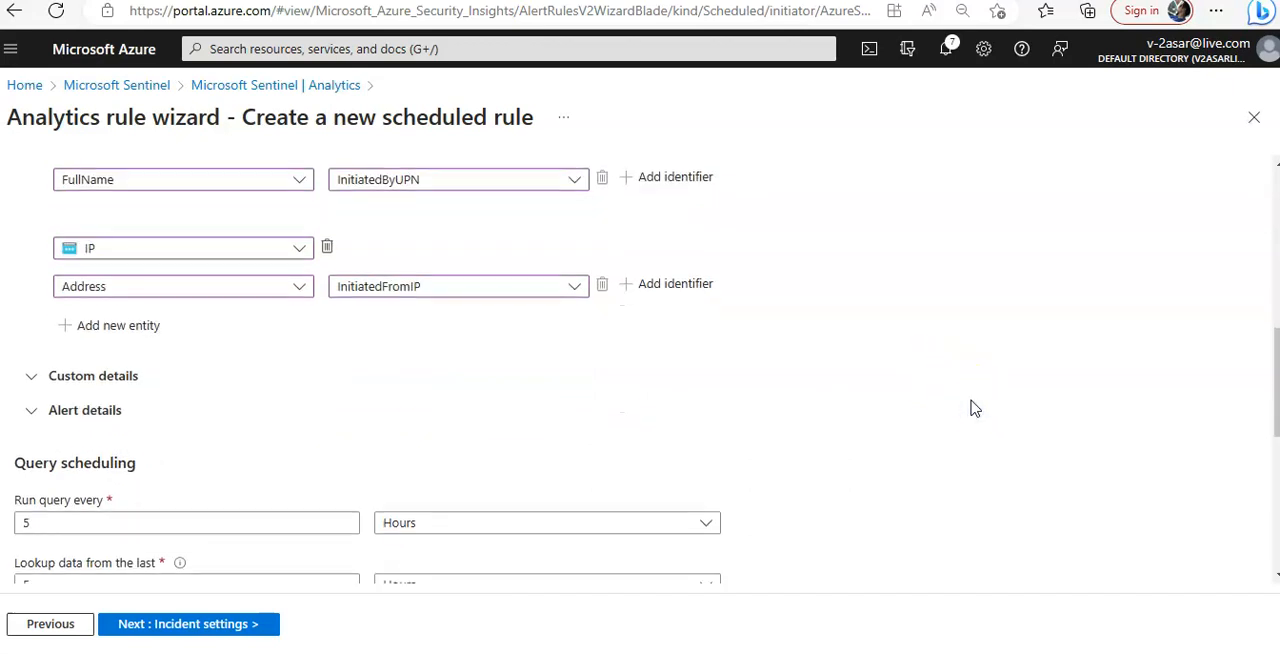
scroll(975, 407, down, 1)
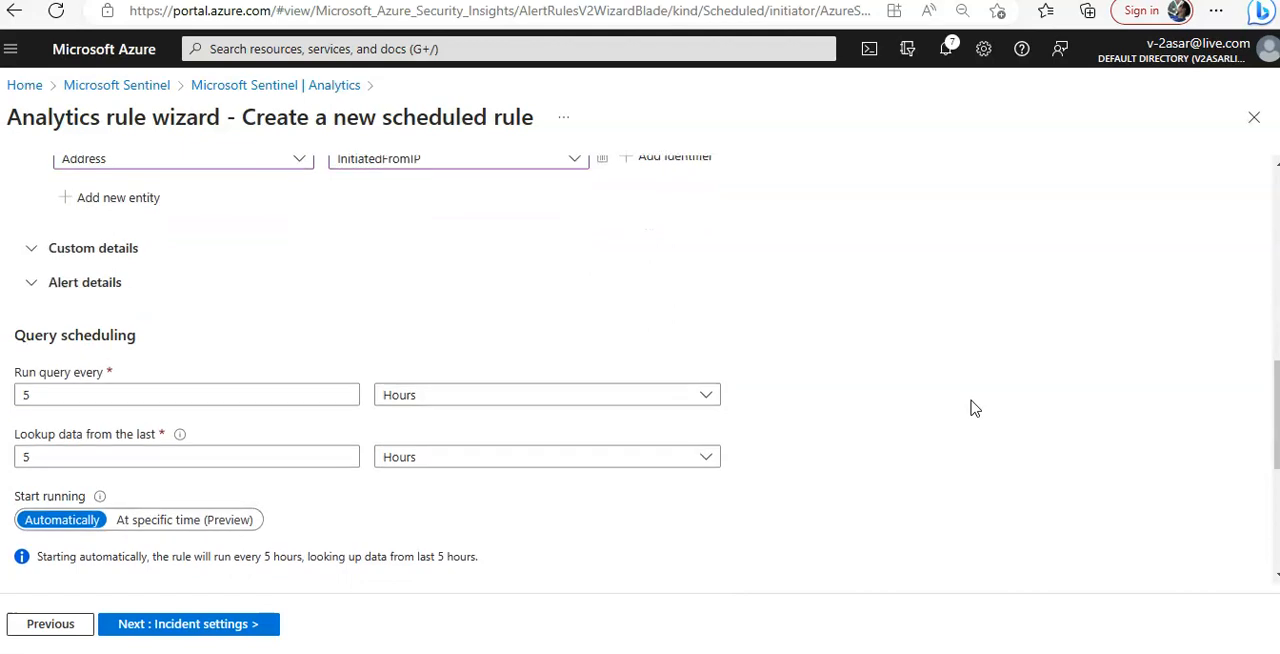
double_click(105, 456)
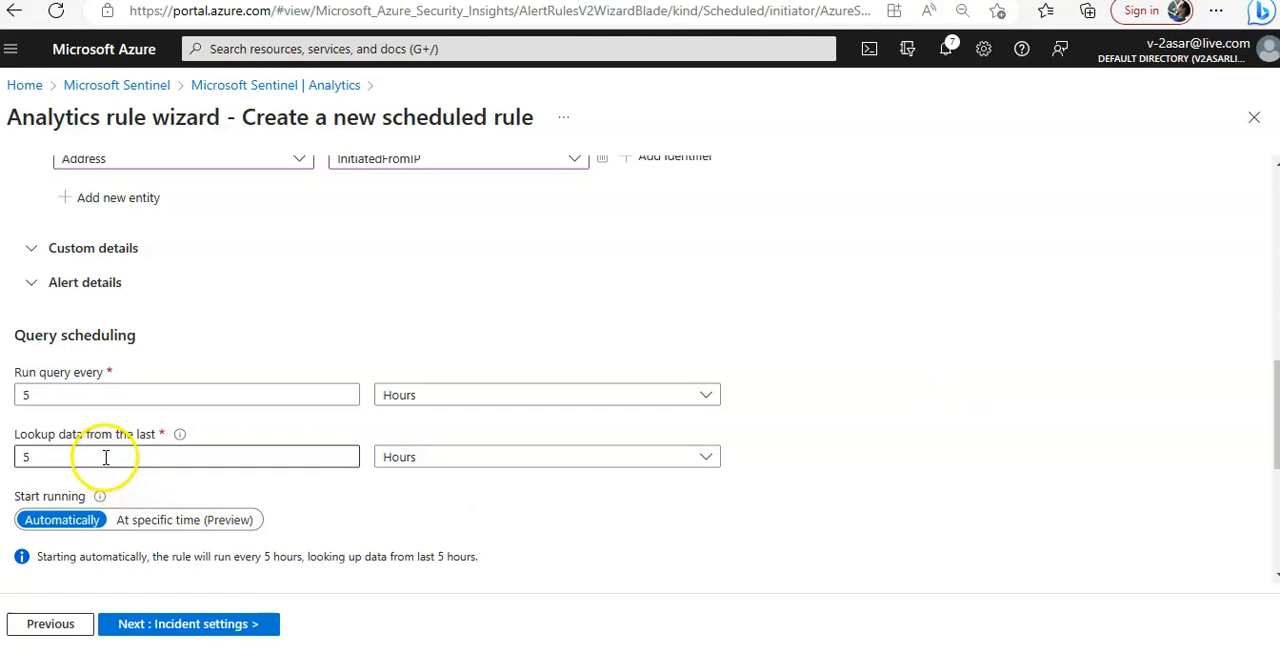
text(1)
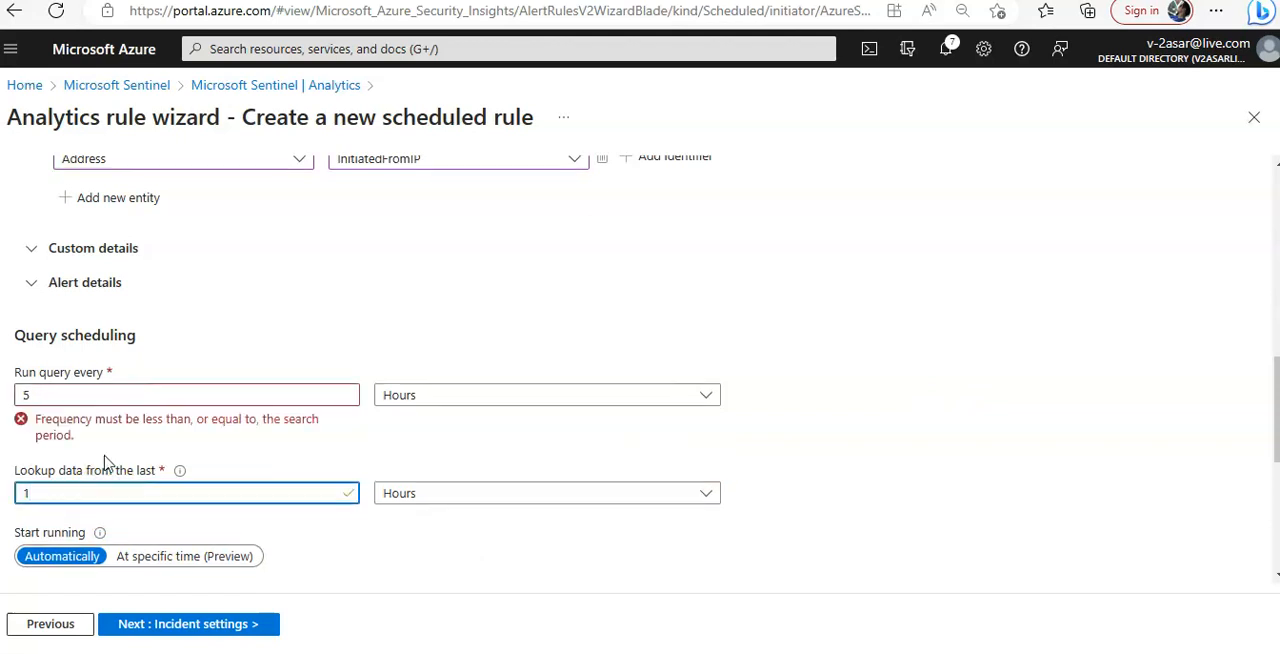
click(407, 498)
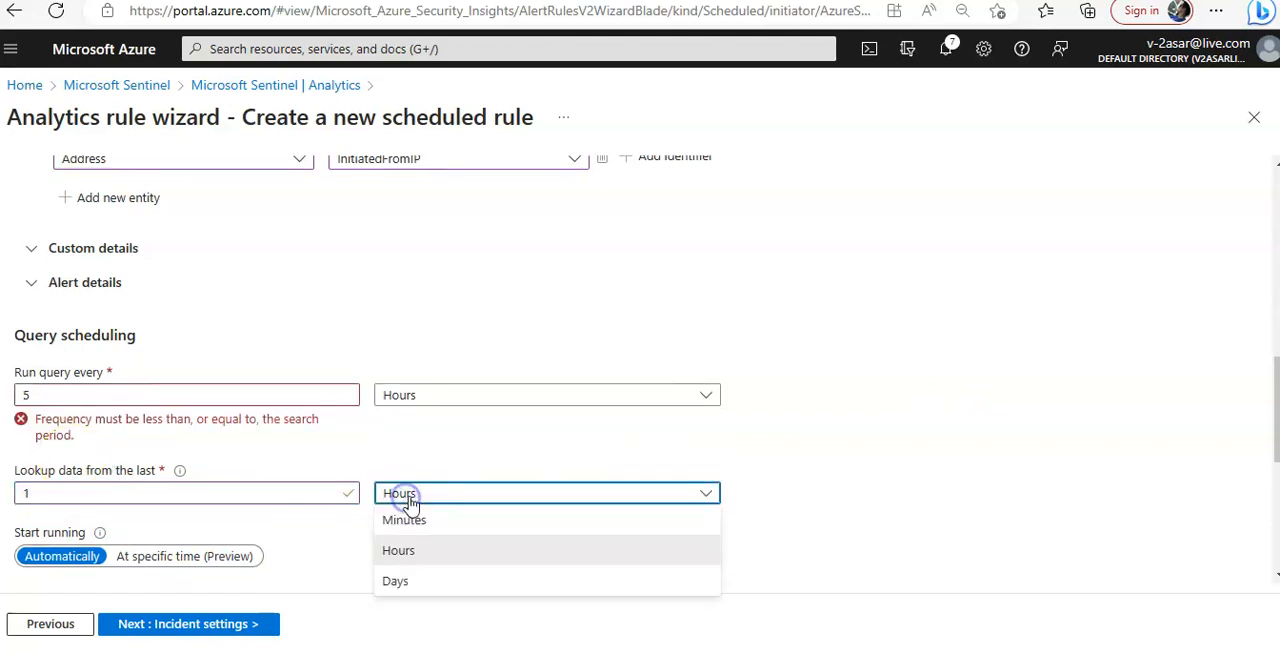
click(413, 585)
Keep the default alert threshold, event grouping and suppression settings, and proceed to the incident settings
scroll(860, 451, down, 2)
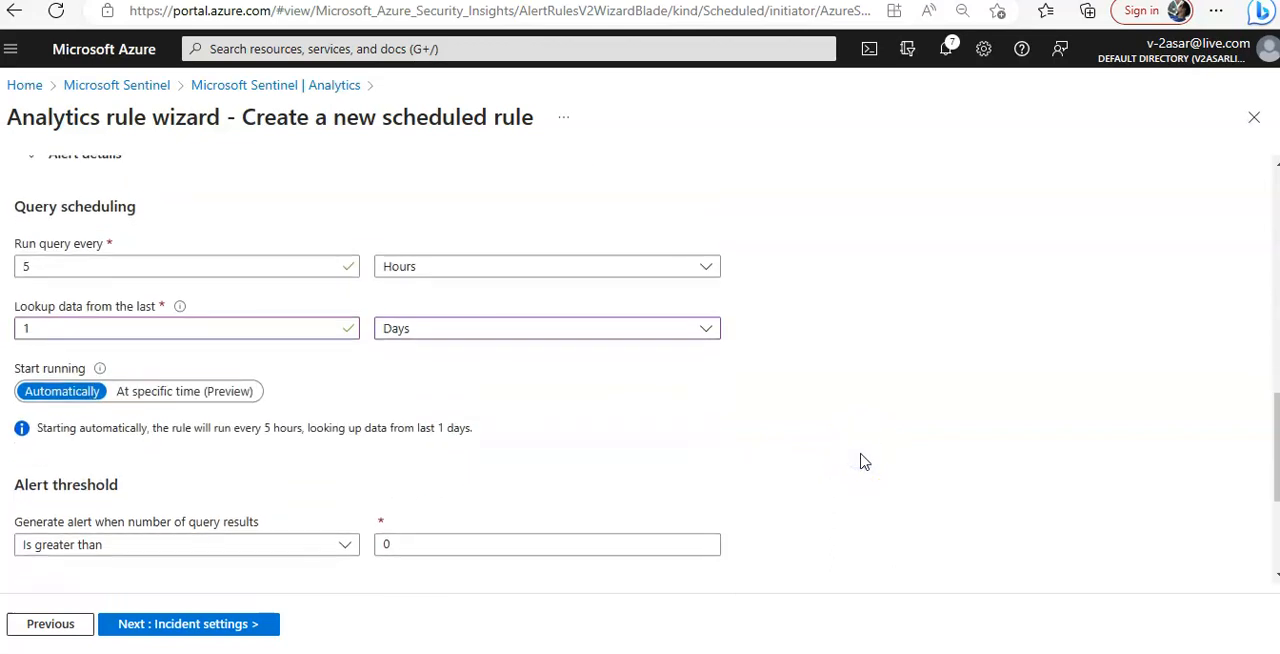
scroll(864, 462, down, 2)
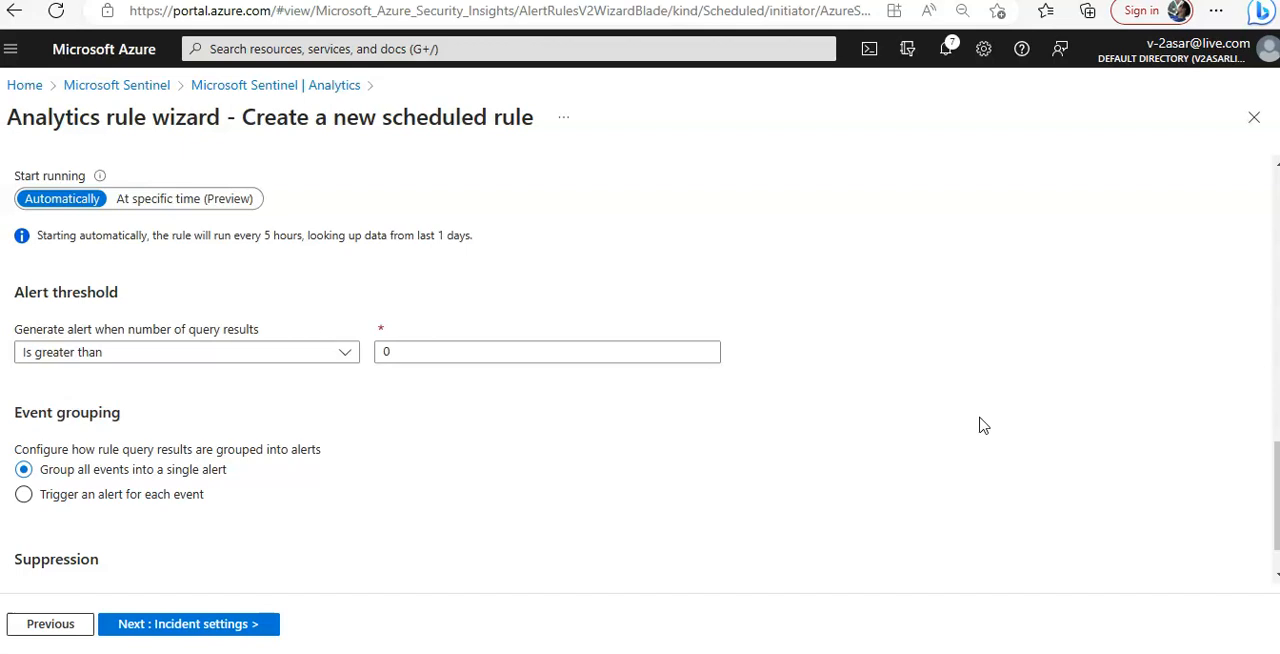
scroll(983, 425, down, 1)
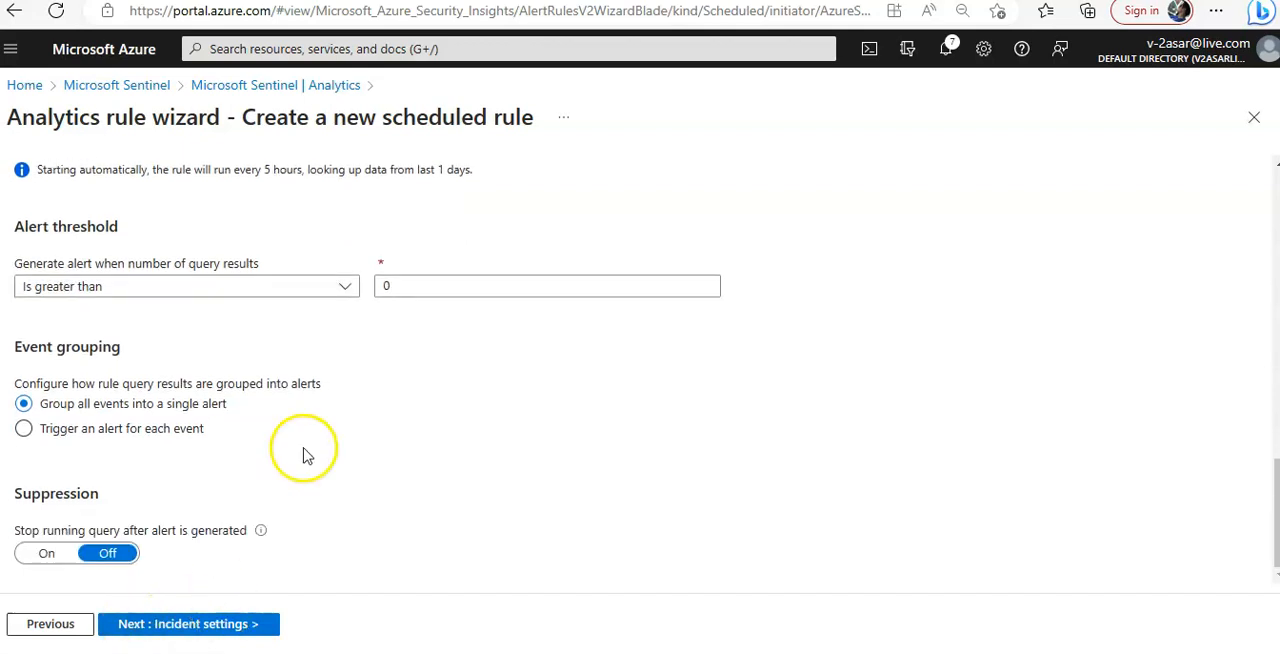
click(223, 623)
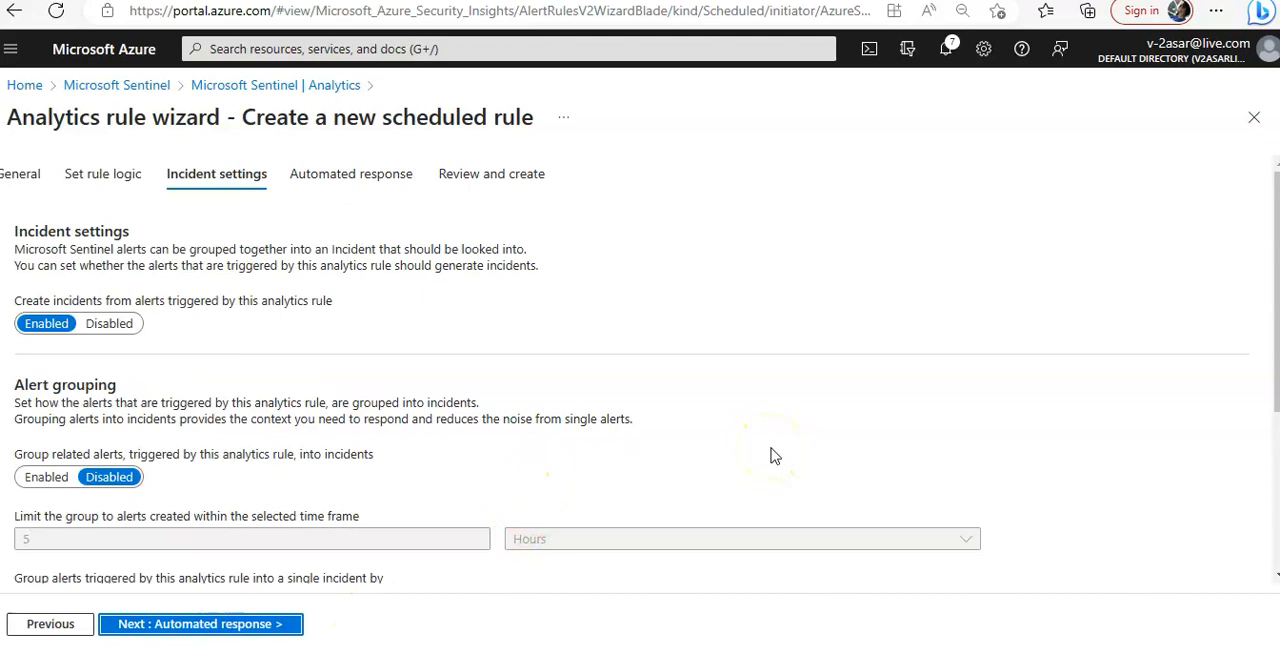
Keep incident creation enabled and alert grouping disabled, and proceed to the automated response settings
scroll(770, 456, down, 2)
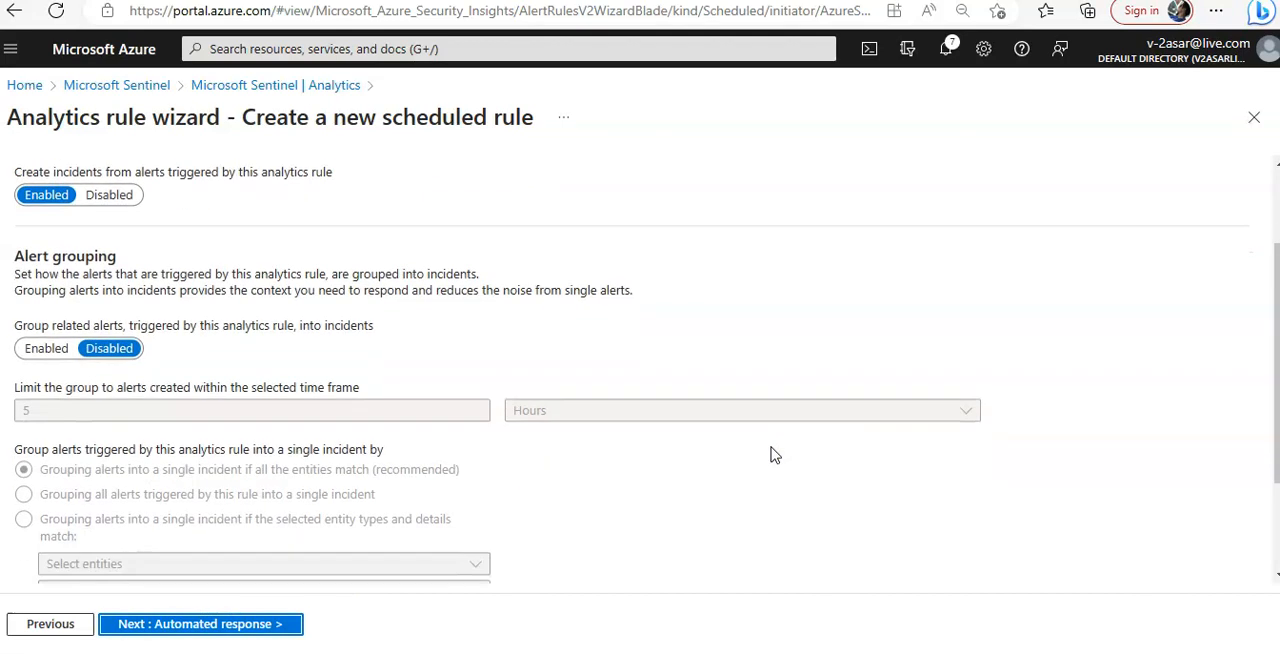
scroll(770, 456, down, 2)
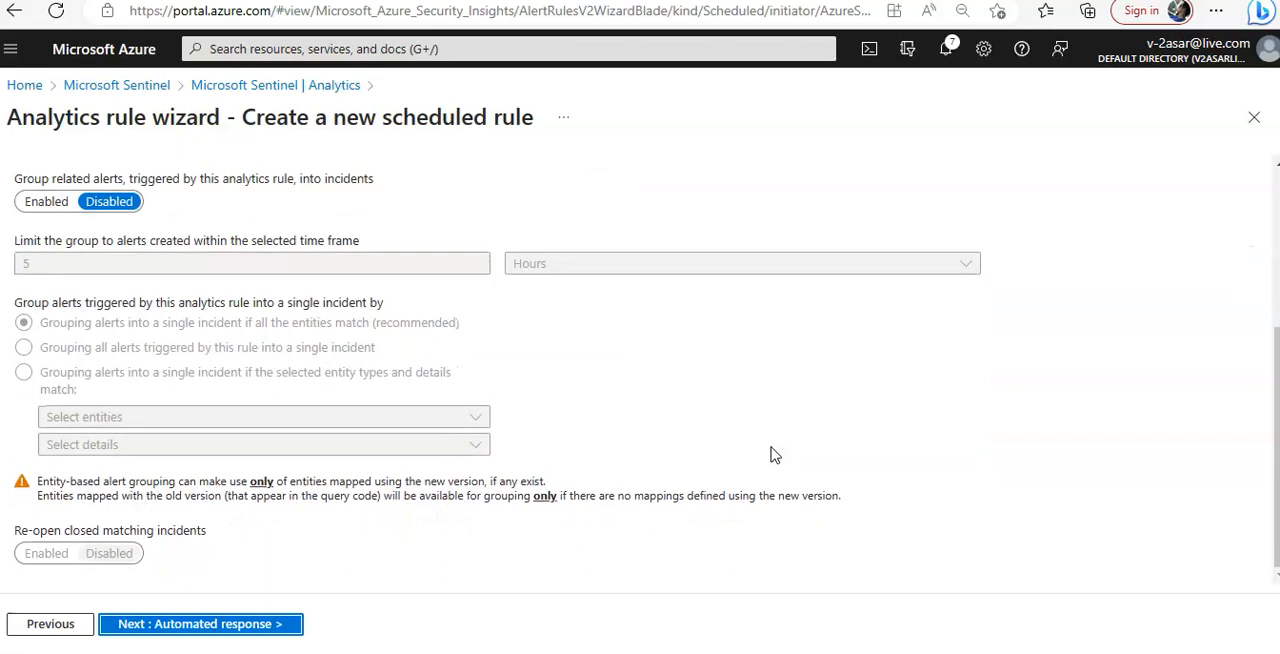
click(237, 624)
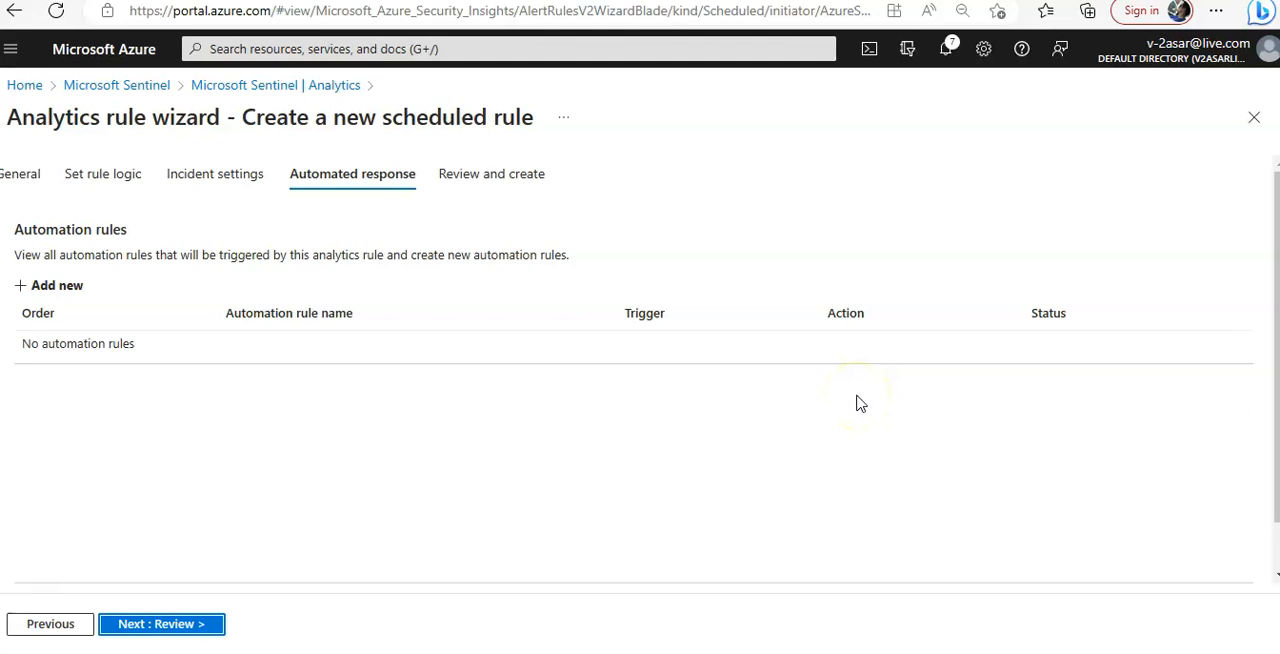
click(57, 288)
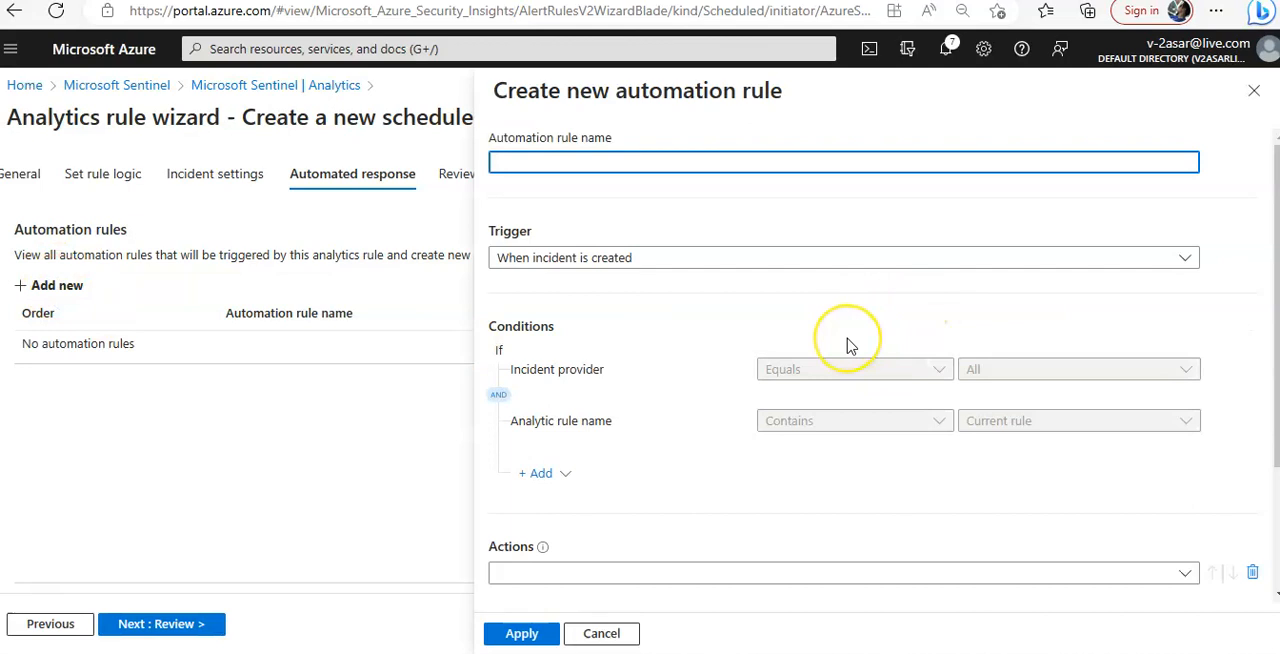
scroll(911, 457, down, 1)
scroll(911, 457, up, 1)
scroll(157, 486, down, 2)
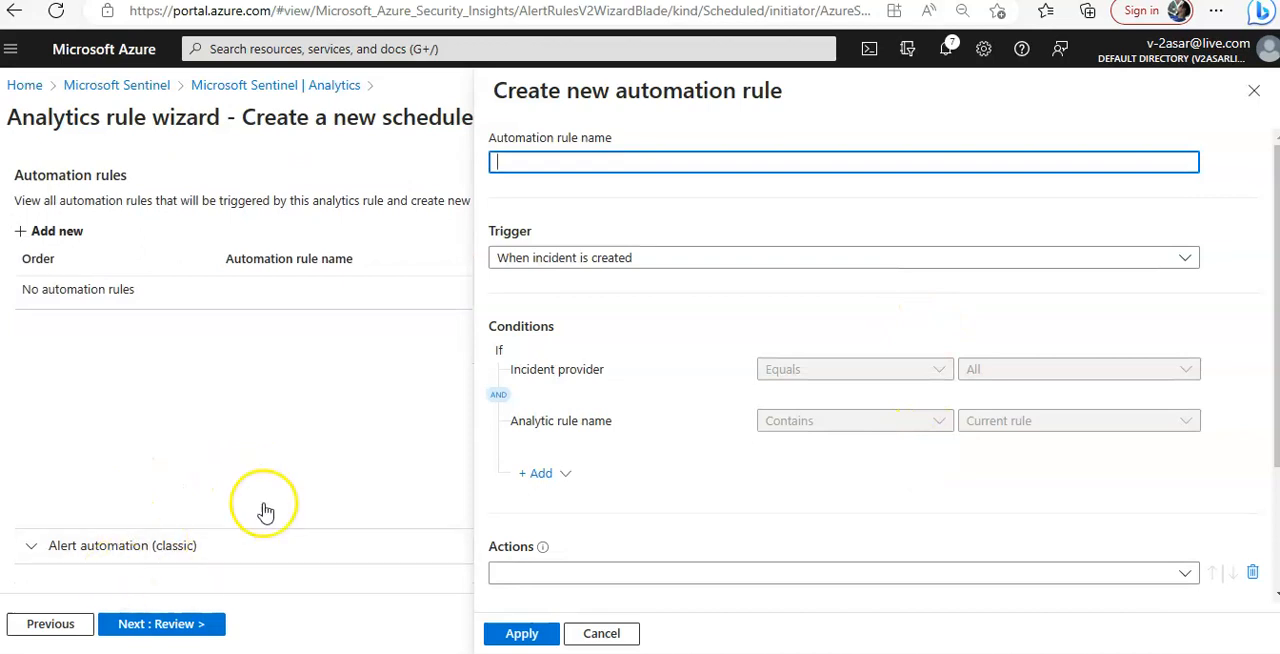
click(1262, 94)
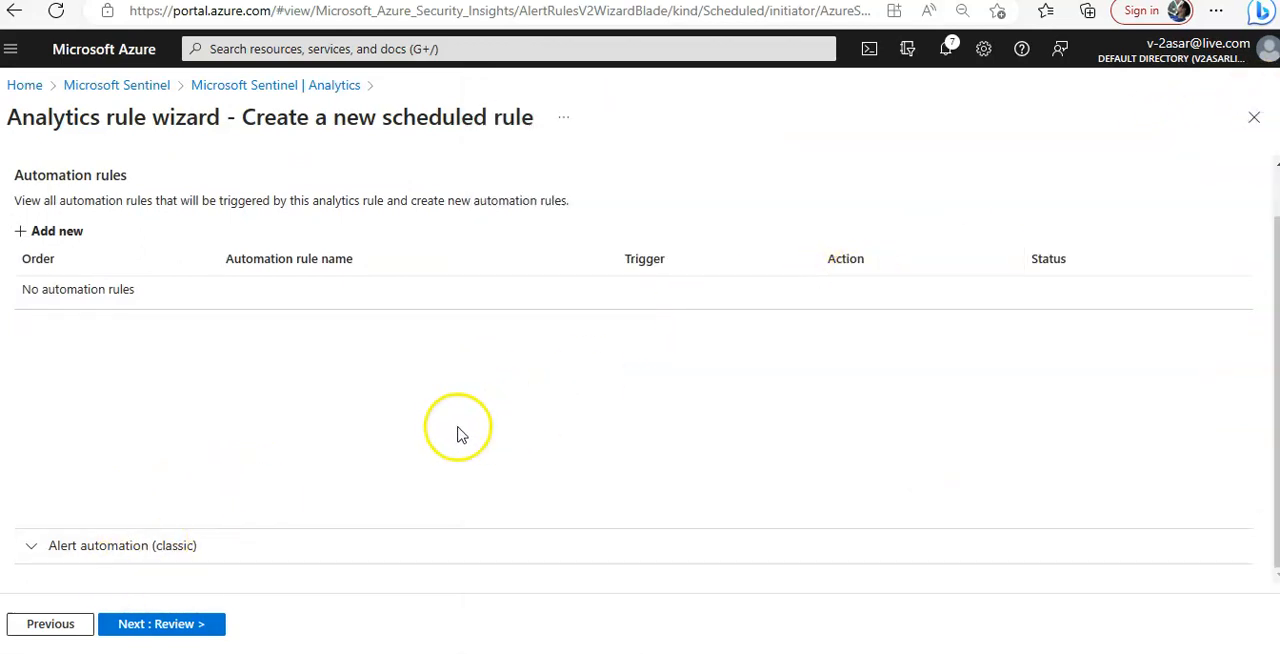
Expand the classic alert automation section and check which playbooks can be selected
click(190, 546)
scroll(560, 435, down, 3)
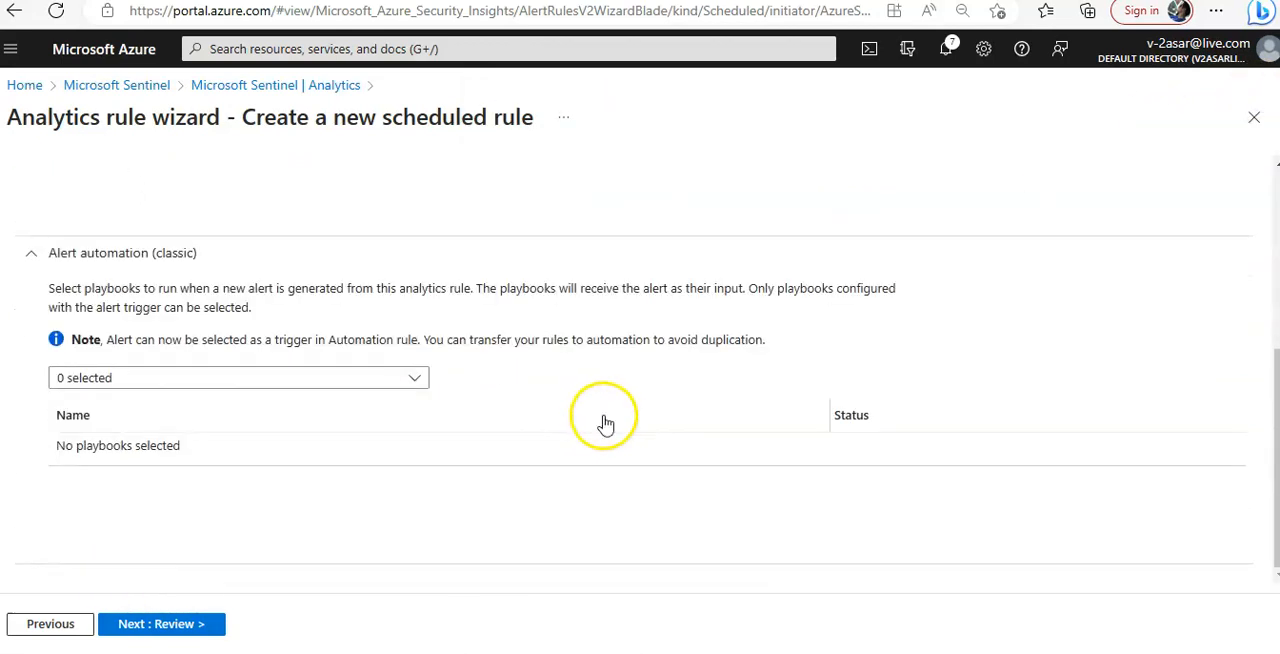
click(390, 380)
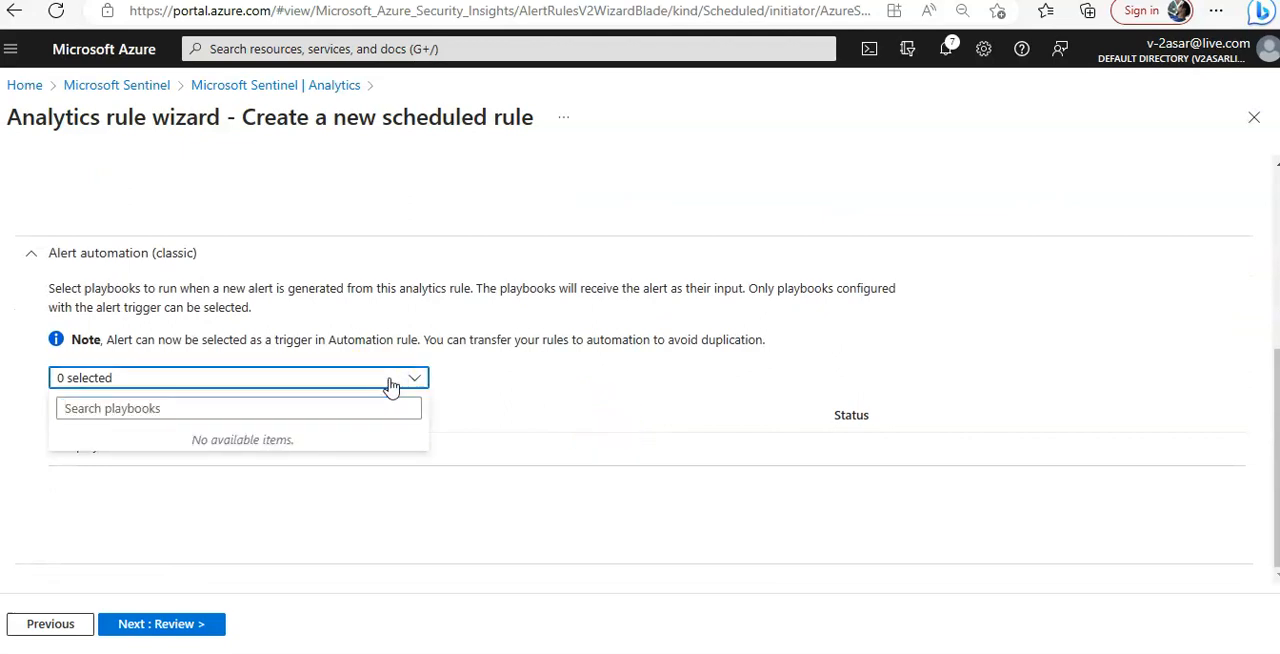
click(390, 383)
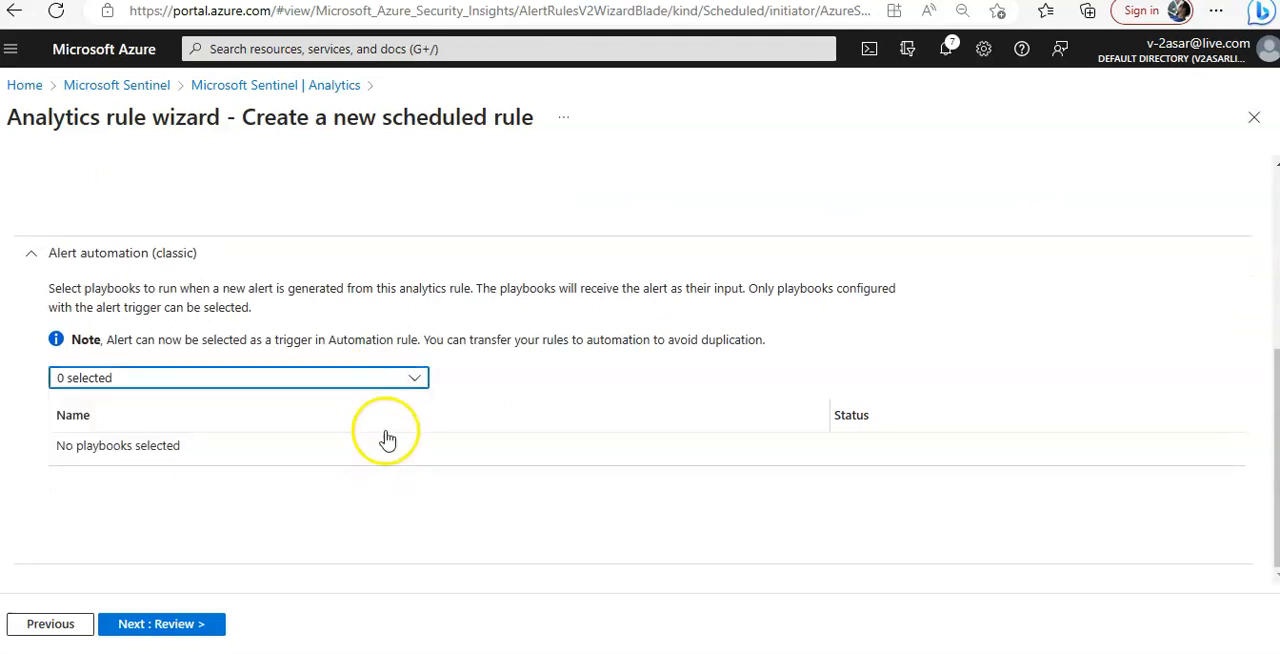
scroll(556, 401, up, 5)
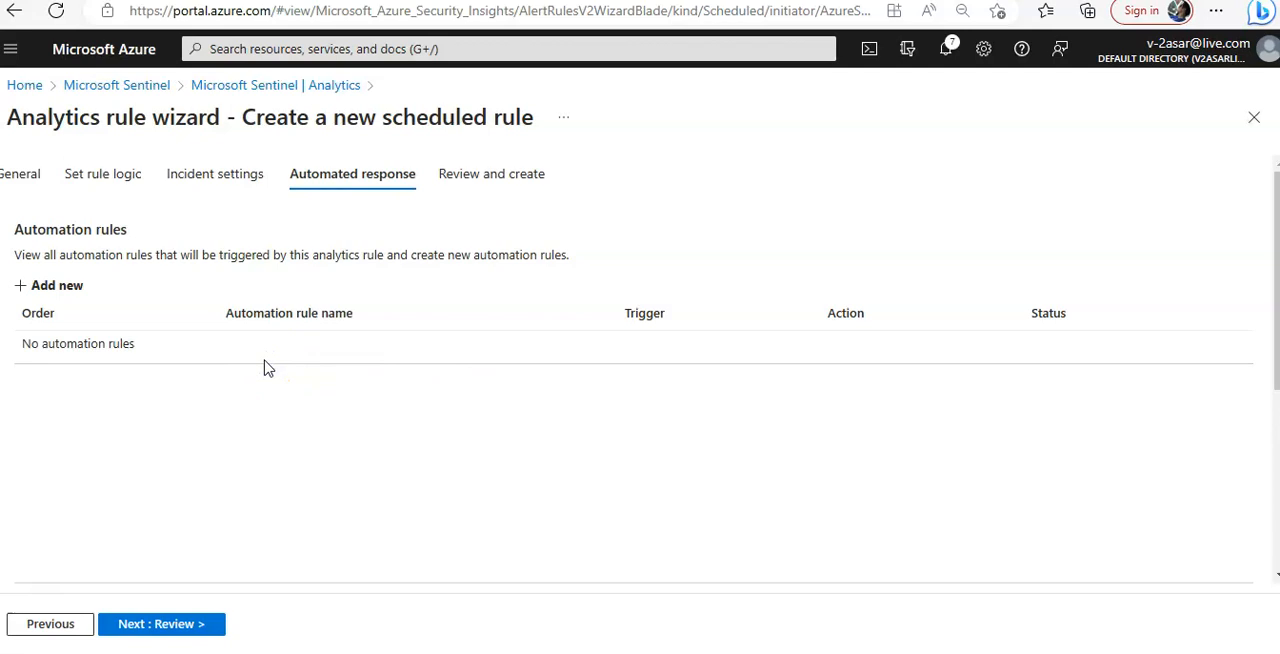
Start a new automation rule named Tier2 with the trigger "When incident is created"
click(46, 286)
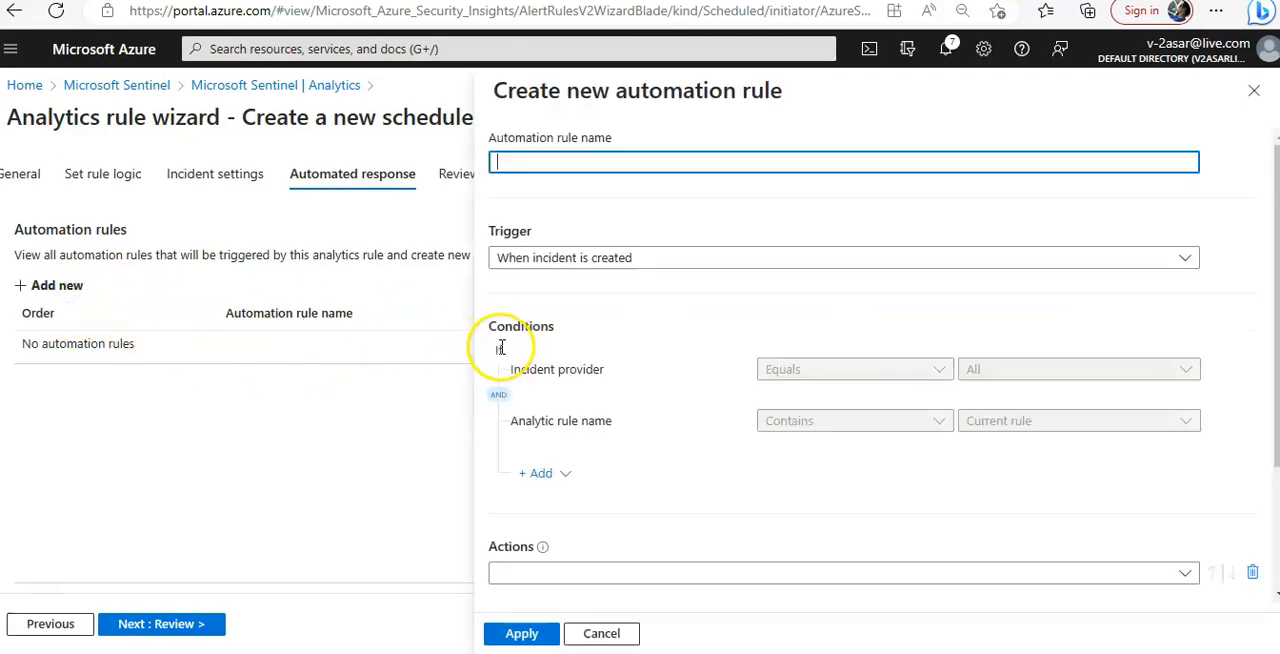
click(605, 165)
text(Tier2)
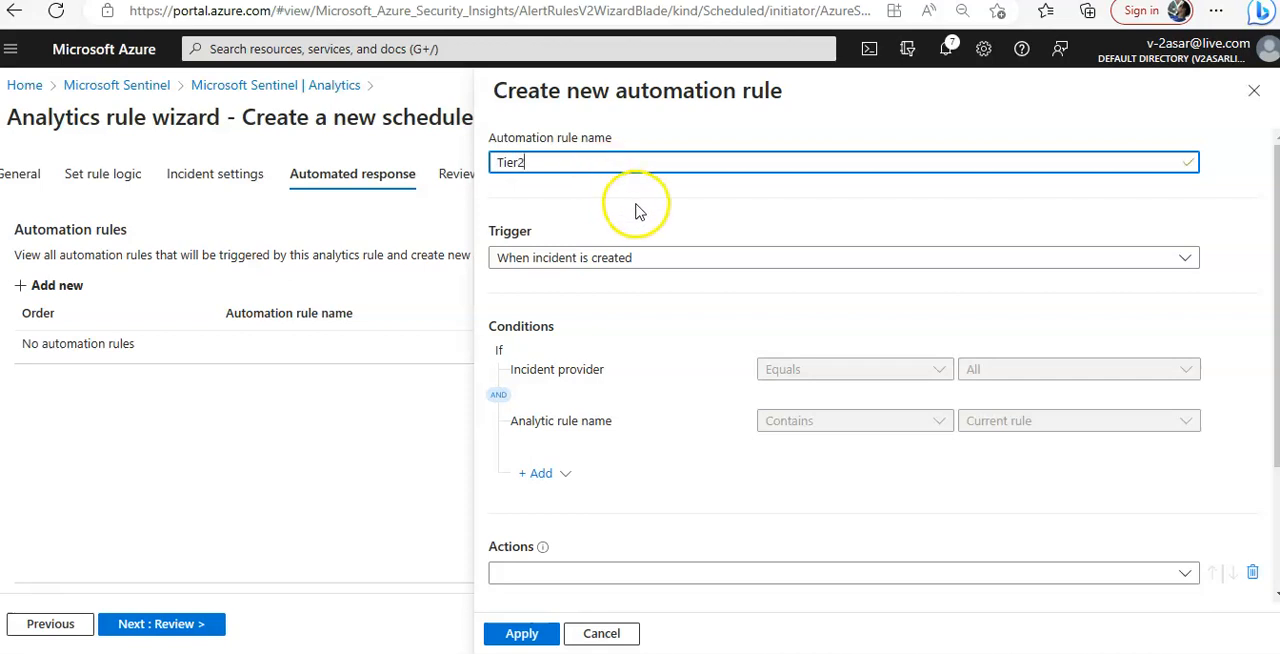
scroll(690, 314, down, 2)
scroll(690, 314, up, 2)
click(1168, 256)
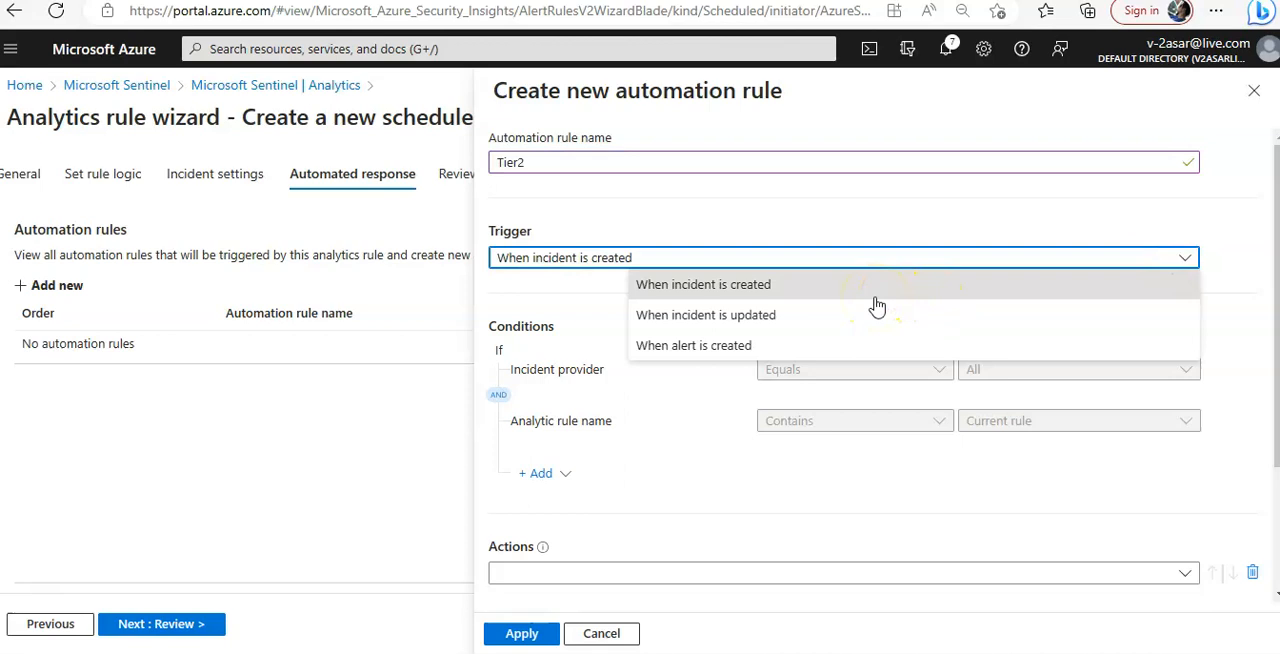
click(949, 286)
Add an Assign owner action set to "Assign to me", keep the indefinite expiration and order 1, and apply the automation rule
scroll(980, 318, down, 1)
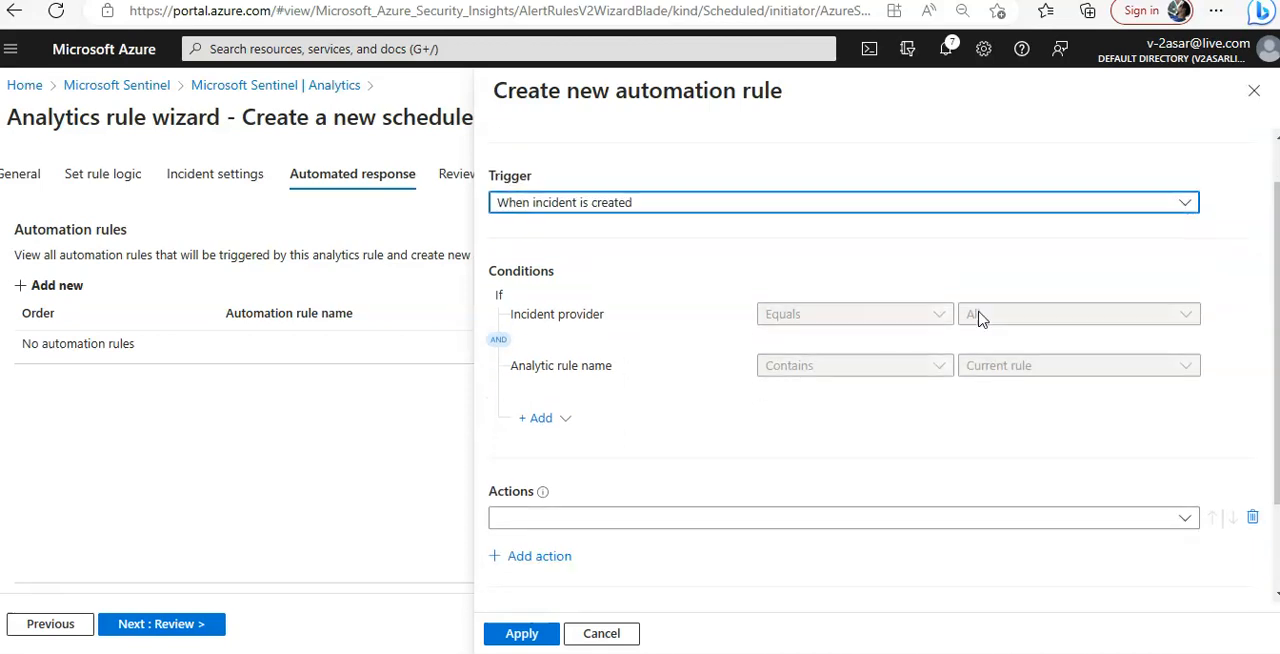
scroll(880, 420, down, 2)
click(846, 400)
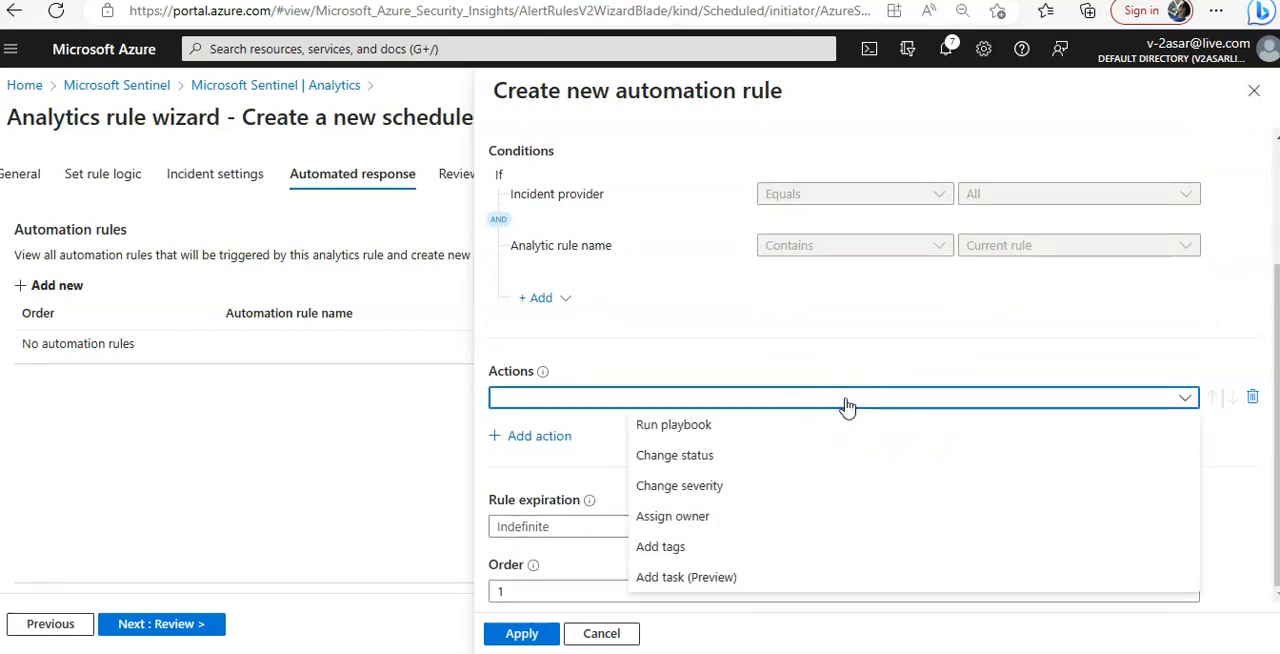
click(735, 516)
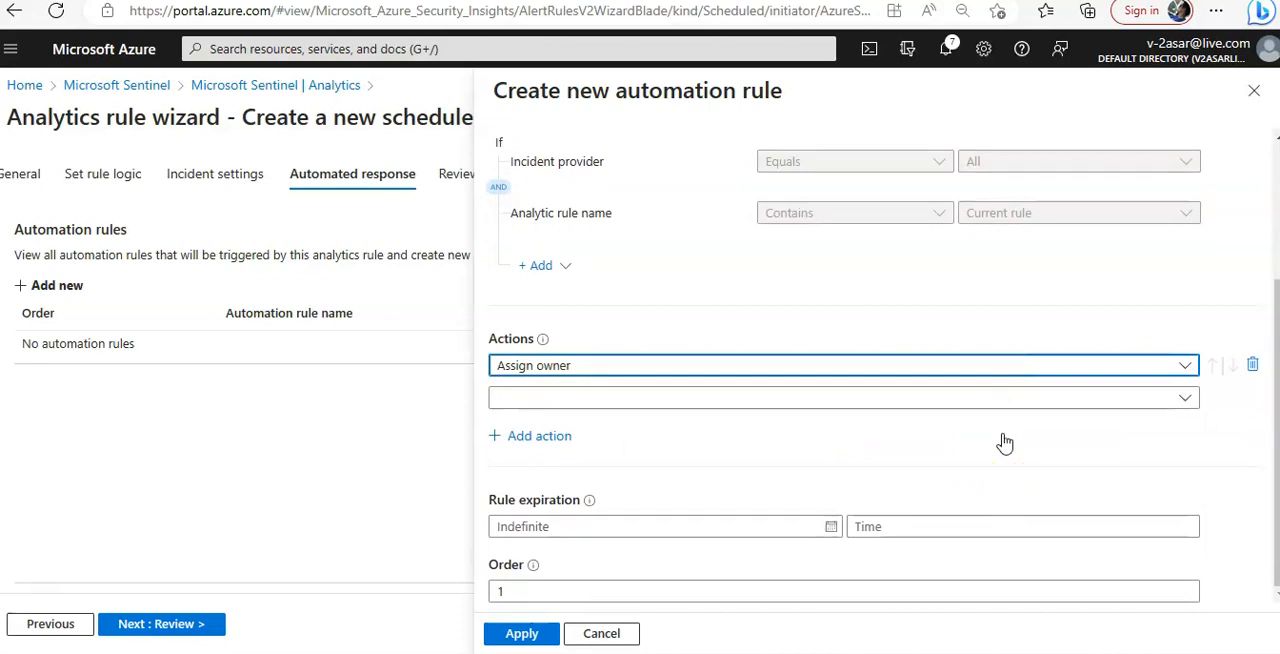
click(617, 399)
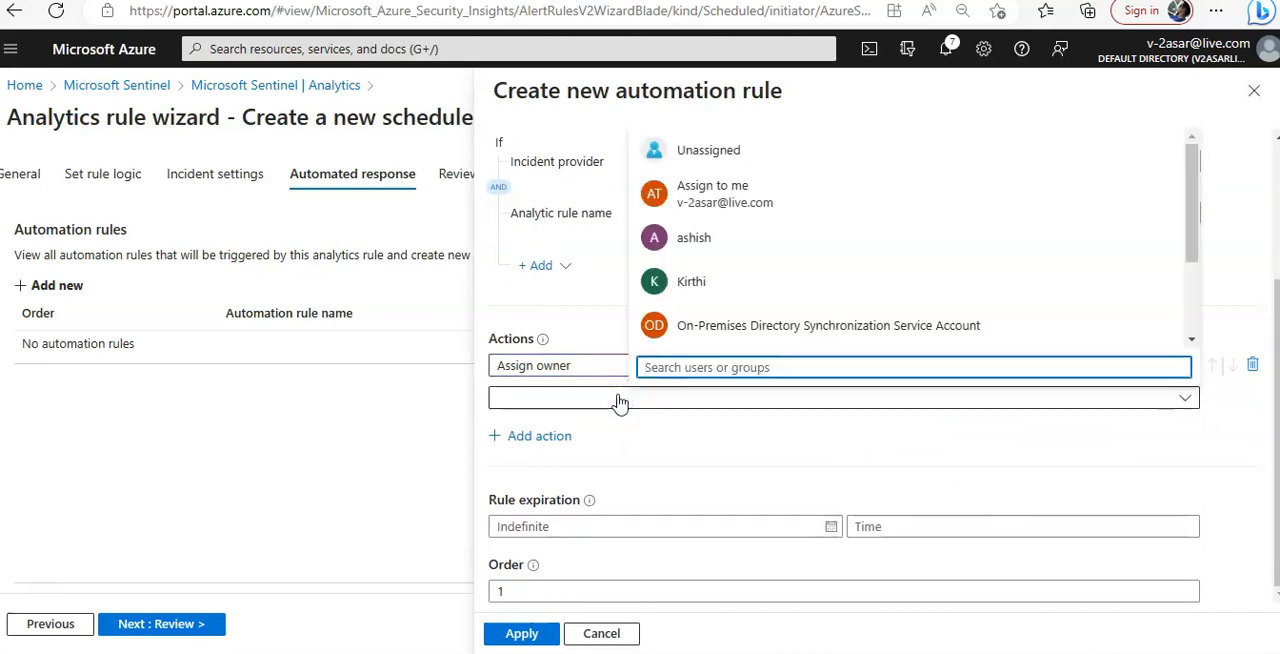
click(716, 195)
click(822, 449)
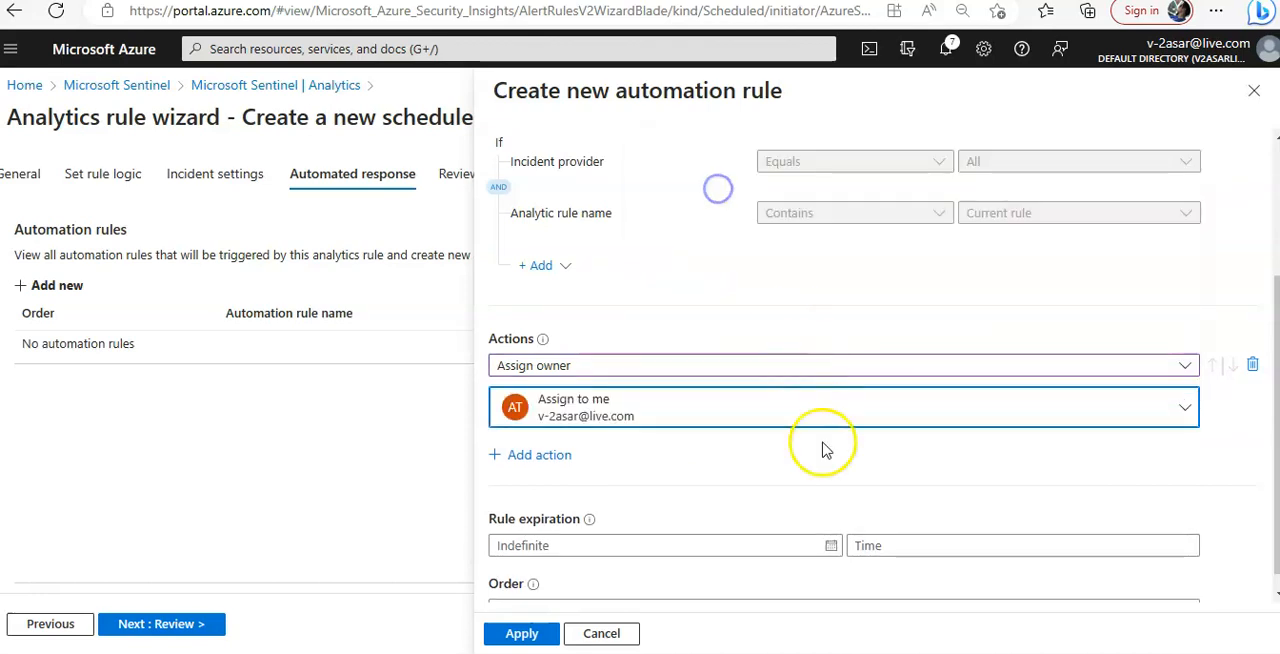
scroll(870, 466, down, 1)
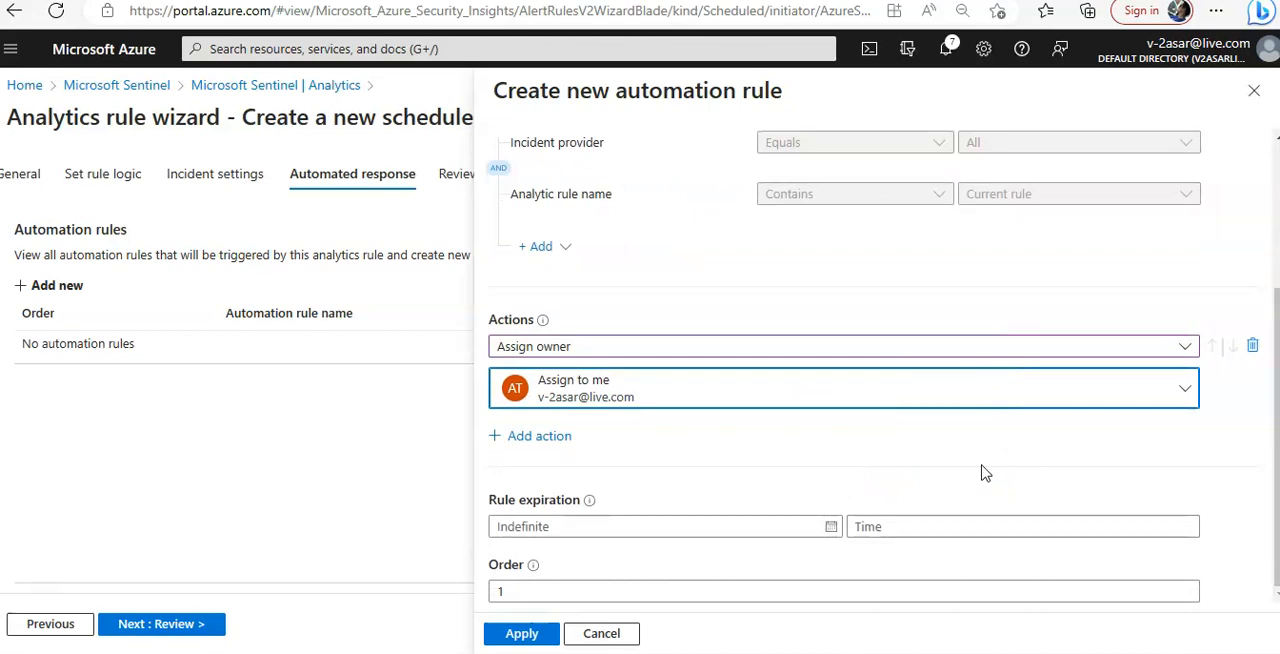
click(540, 633)
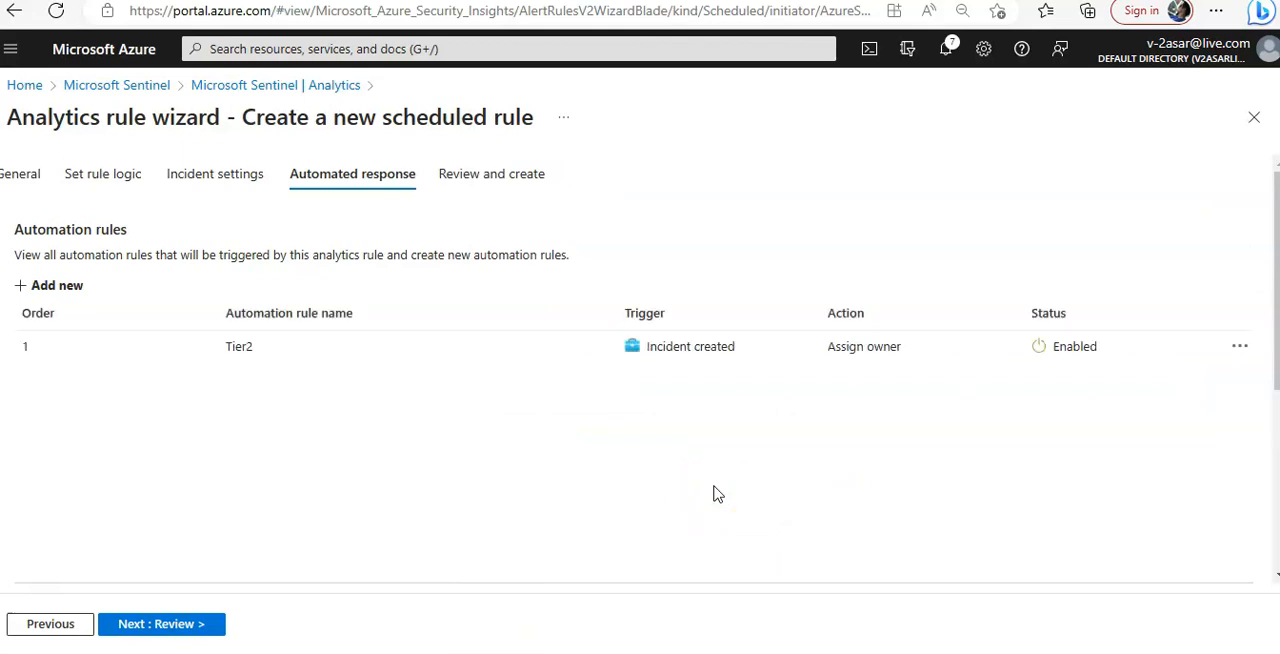
Review the Azure AD Role Assignment Audit Trail rule's details, query and frequency, and create the rule
click(152, 626)
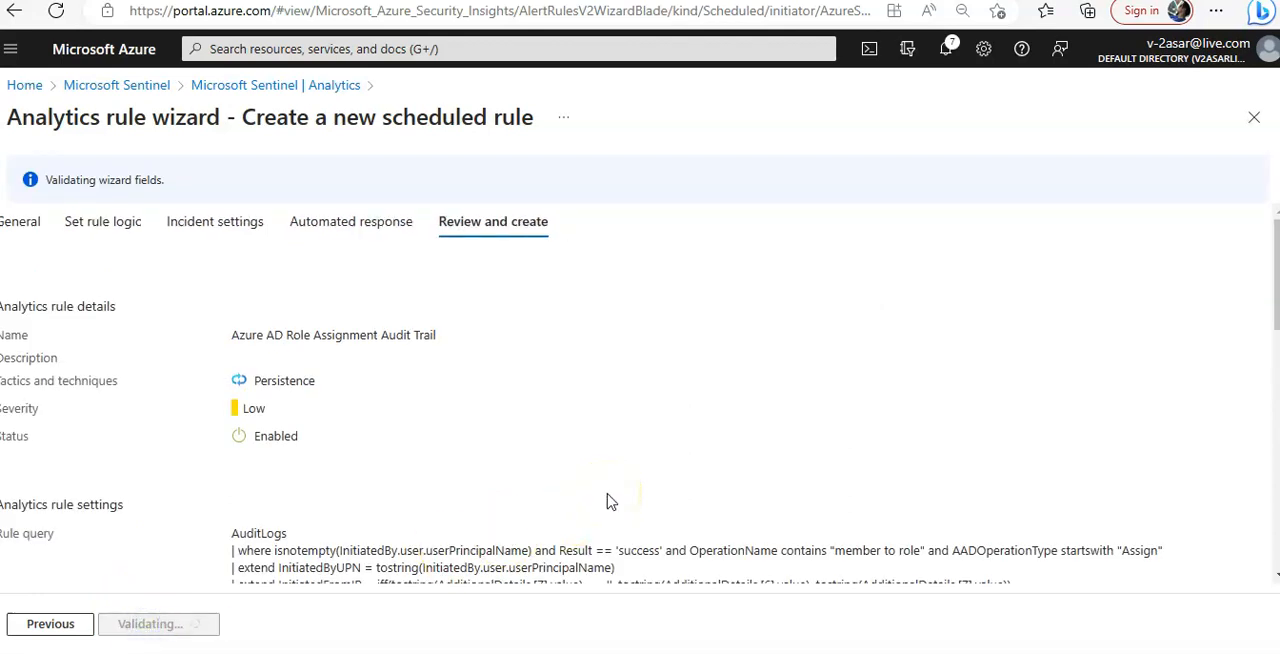
scroll(630, 500, down, 5)
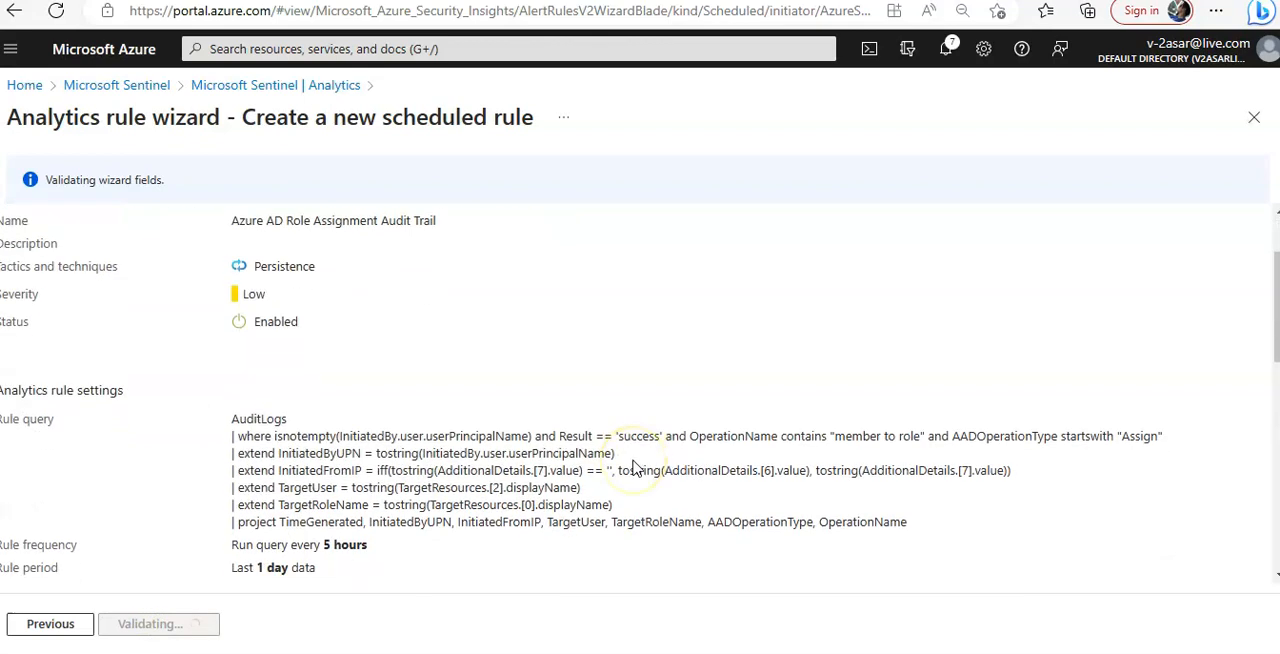
scroll(632, 467, down, 5)
click(136, 624)
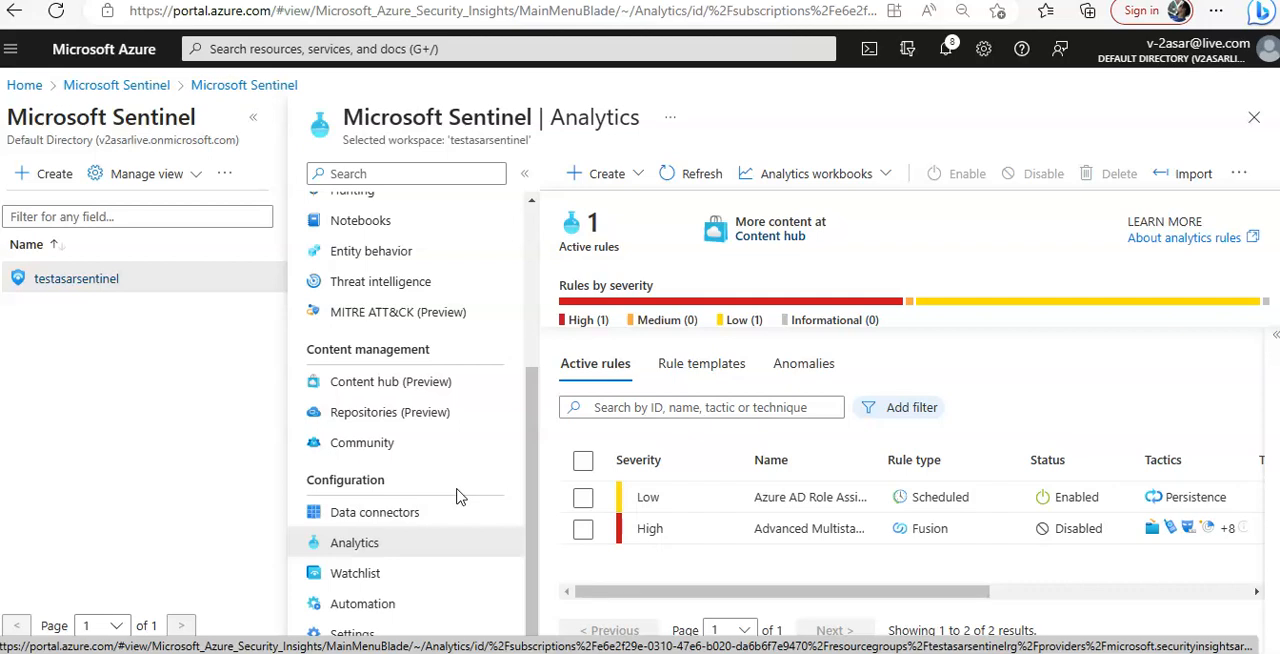
Return to the portal home page and search for "azure ac" to open Azure Active Directory
click(262, 48)
click(25, 85)
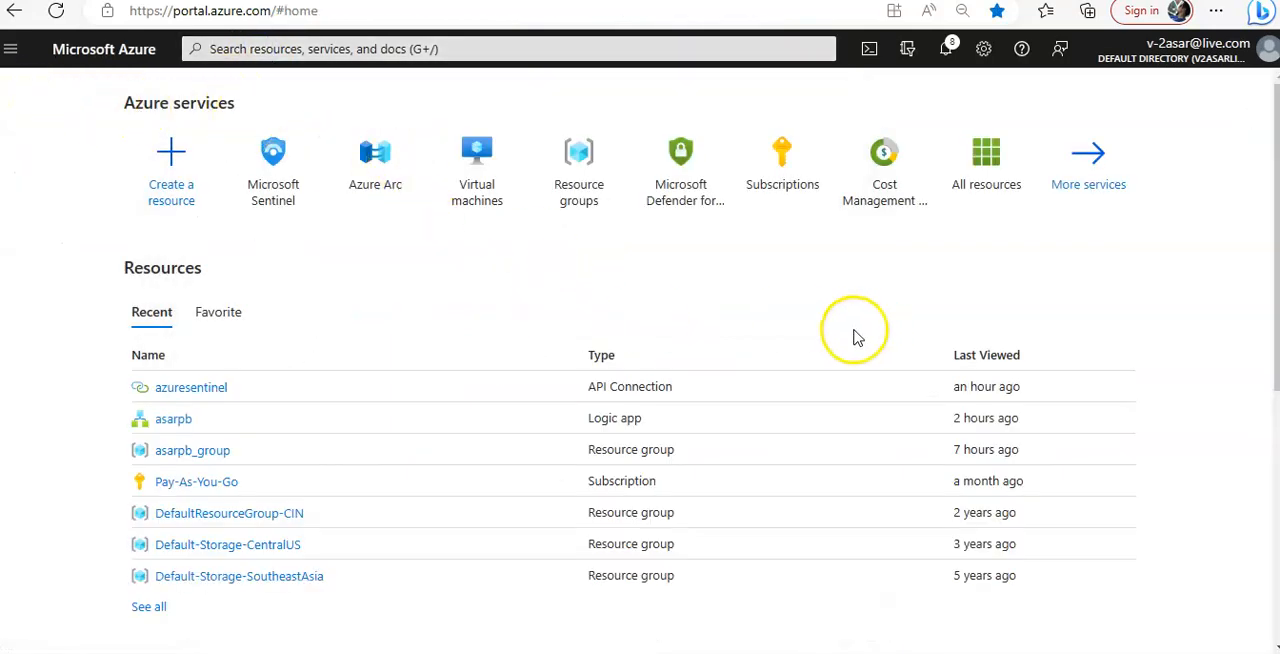
click(381, 48)
text(a)
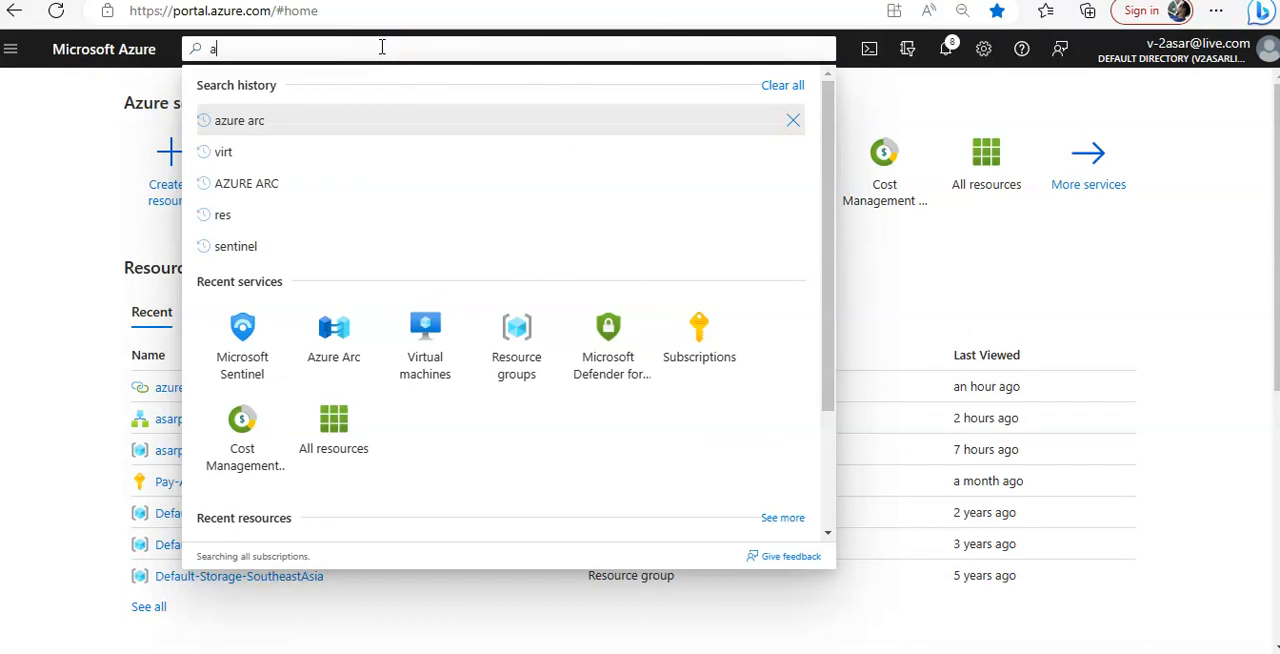
text(zure ac)
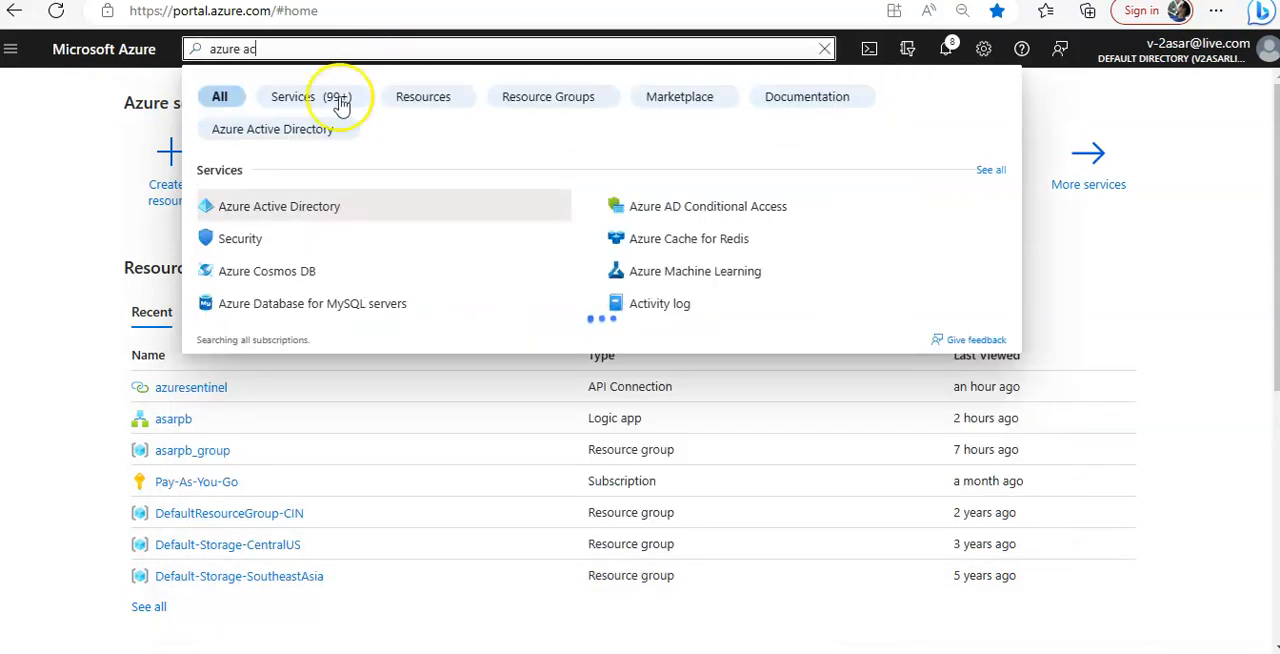
click(205, 207)
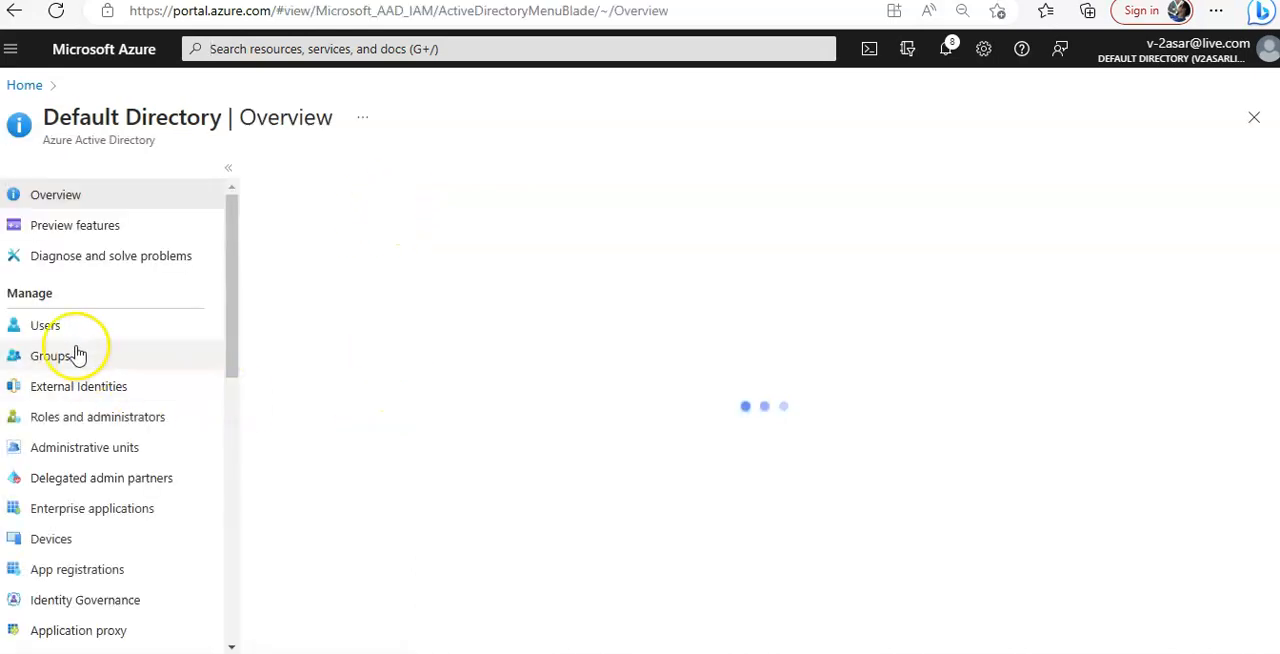
Open the assigned roles of the third user in the directory list and add the User Administrator role
click(75, 325)
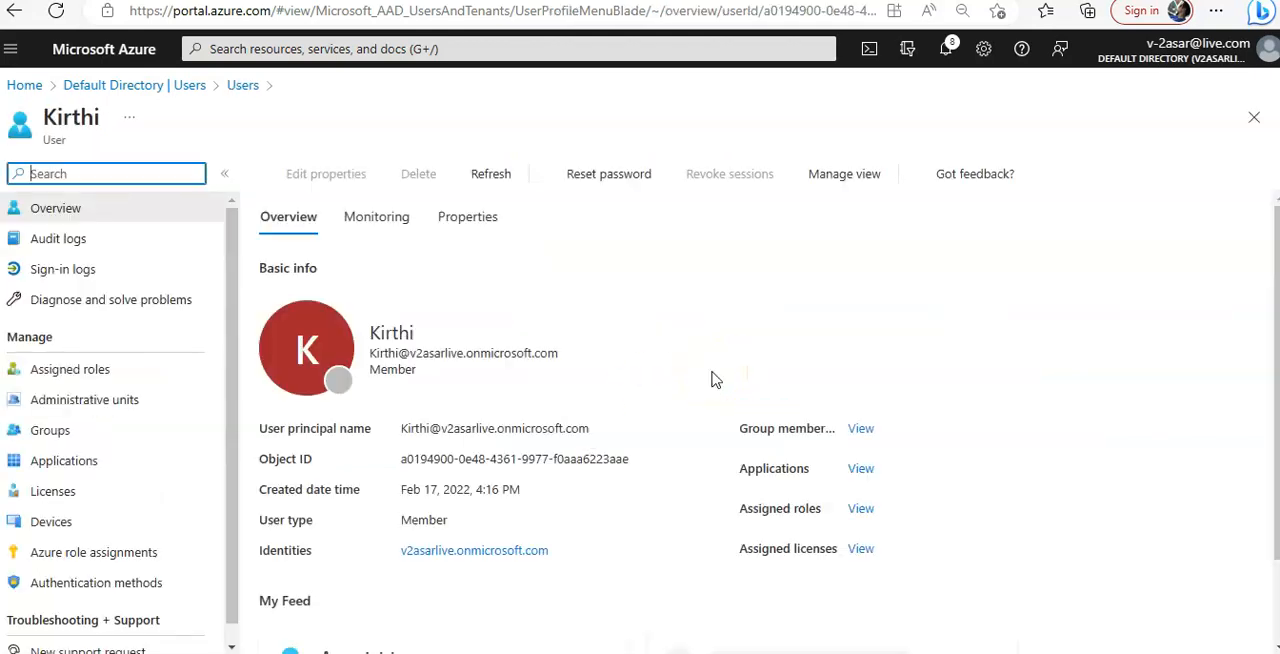
click(90, 366)
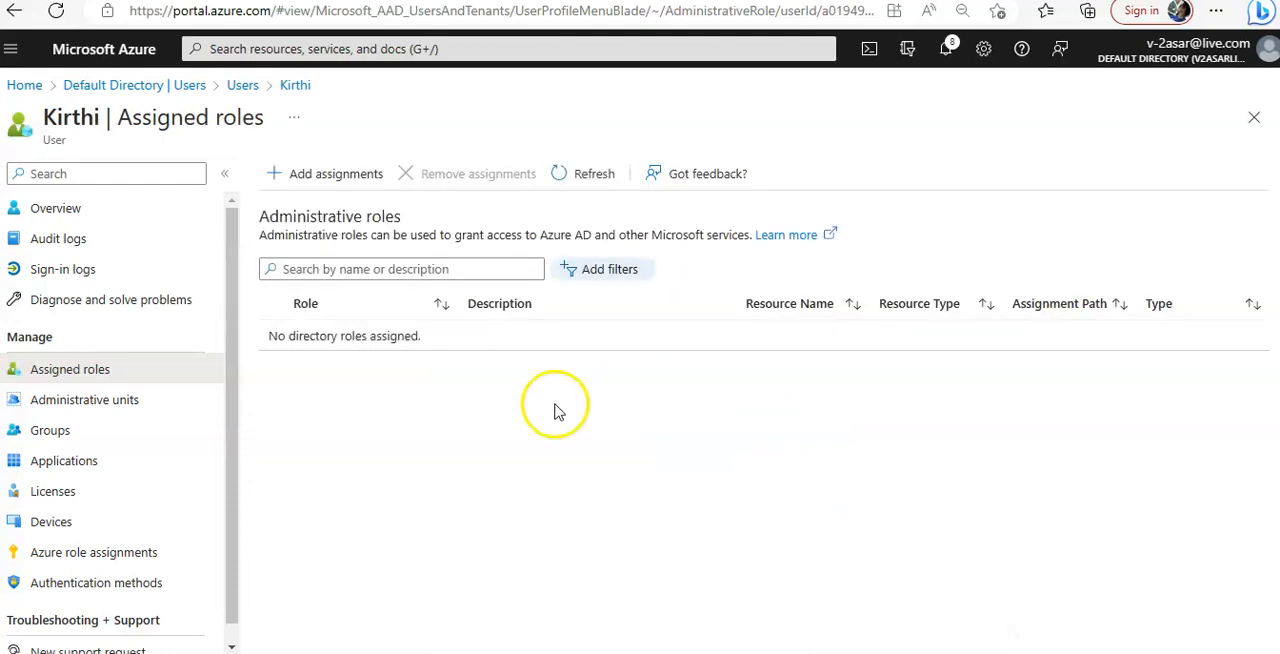
click(338, 176)
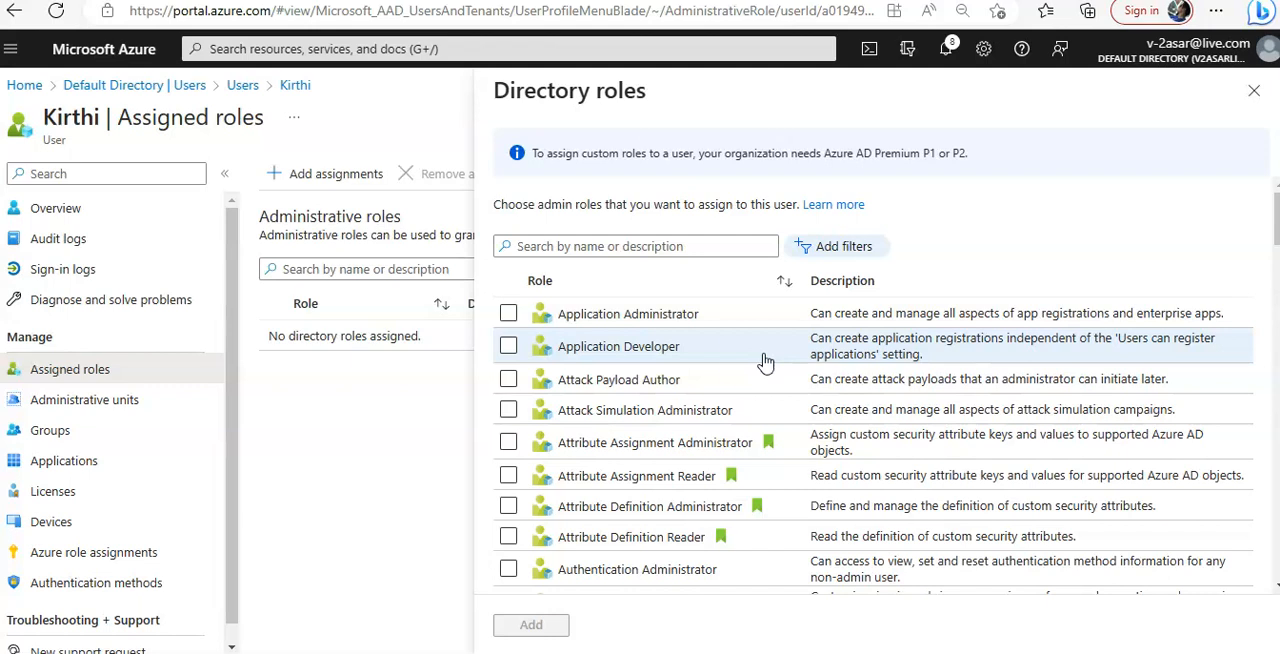
click(590, 246)
text(user ad)
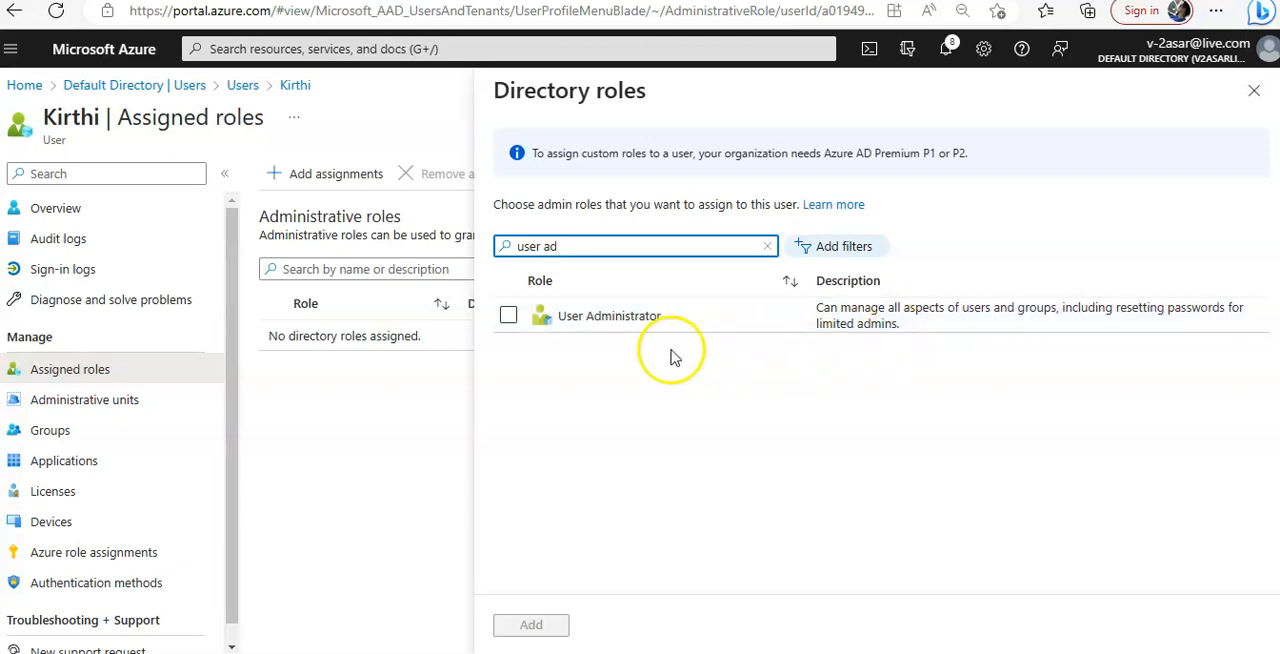
click(508, 315)
click(531, 624)
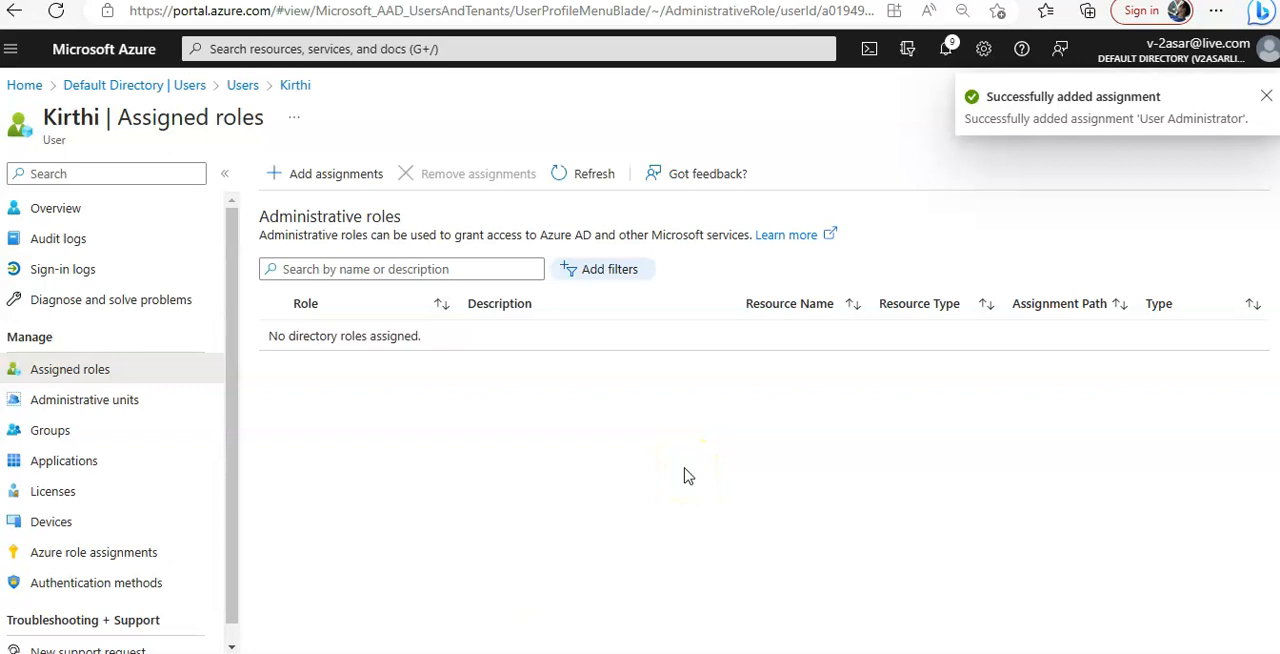
Check the portal notifications for the role assignment and refresh the user's assigned roles list
click(590, 174)
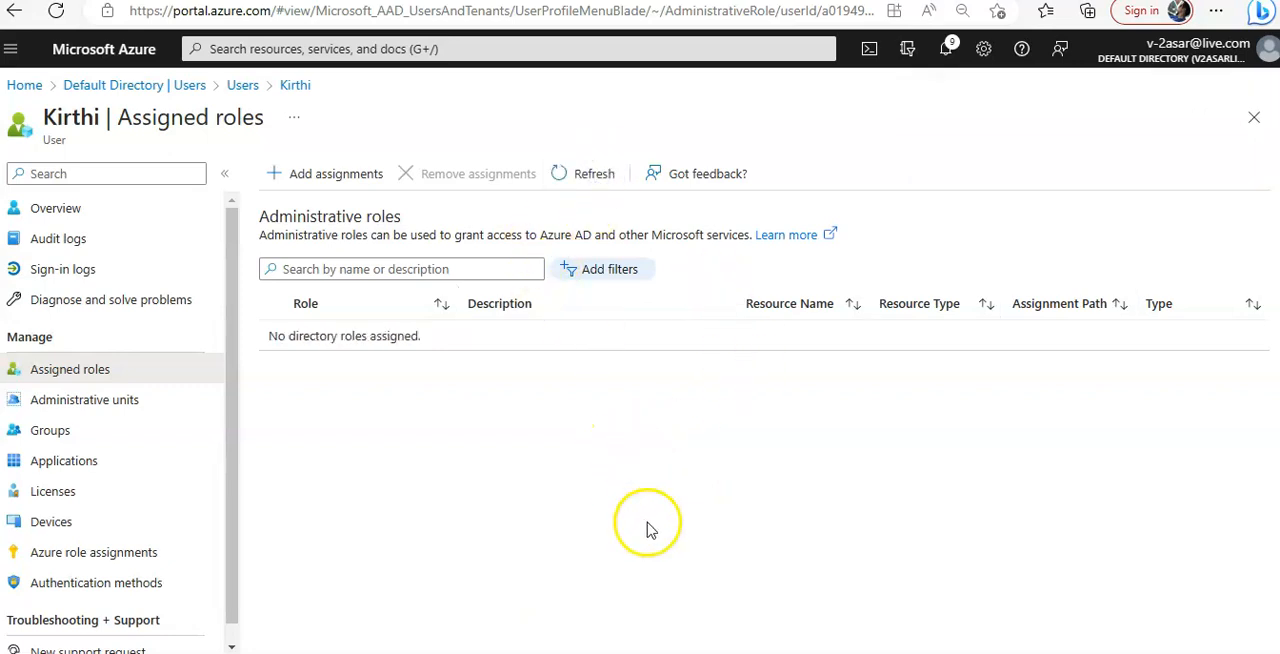
click(945, 48)
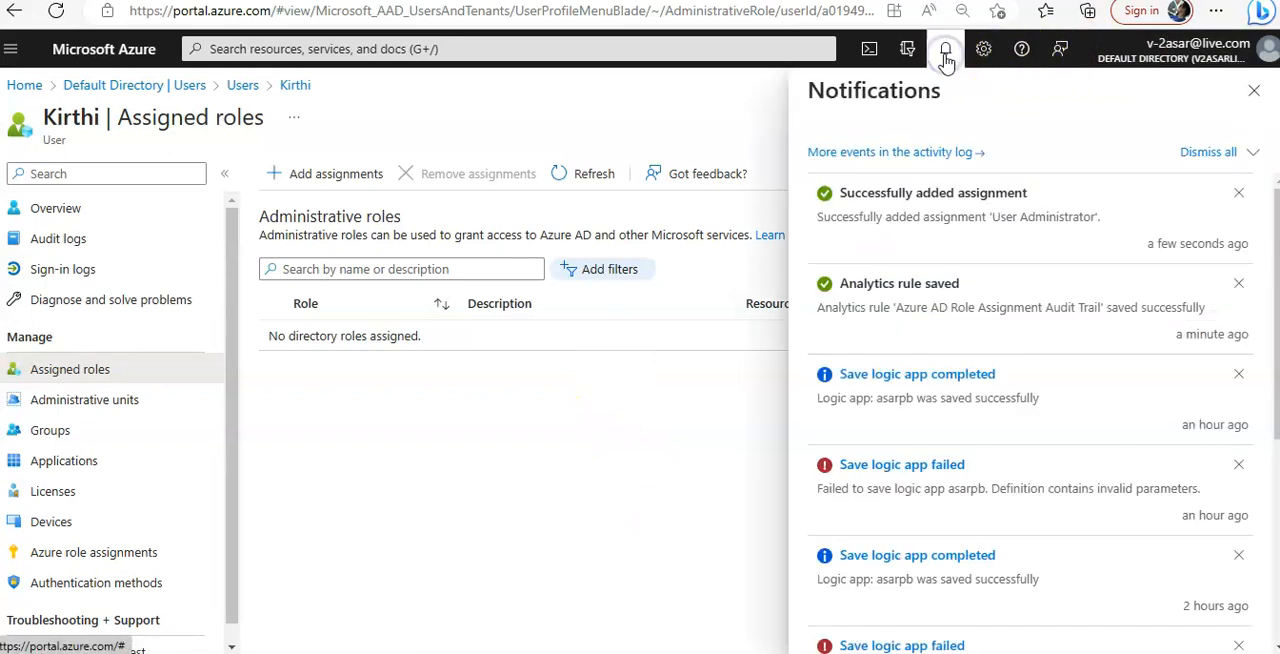
drag(820, 217, 1080, 214)
click(420, 478)
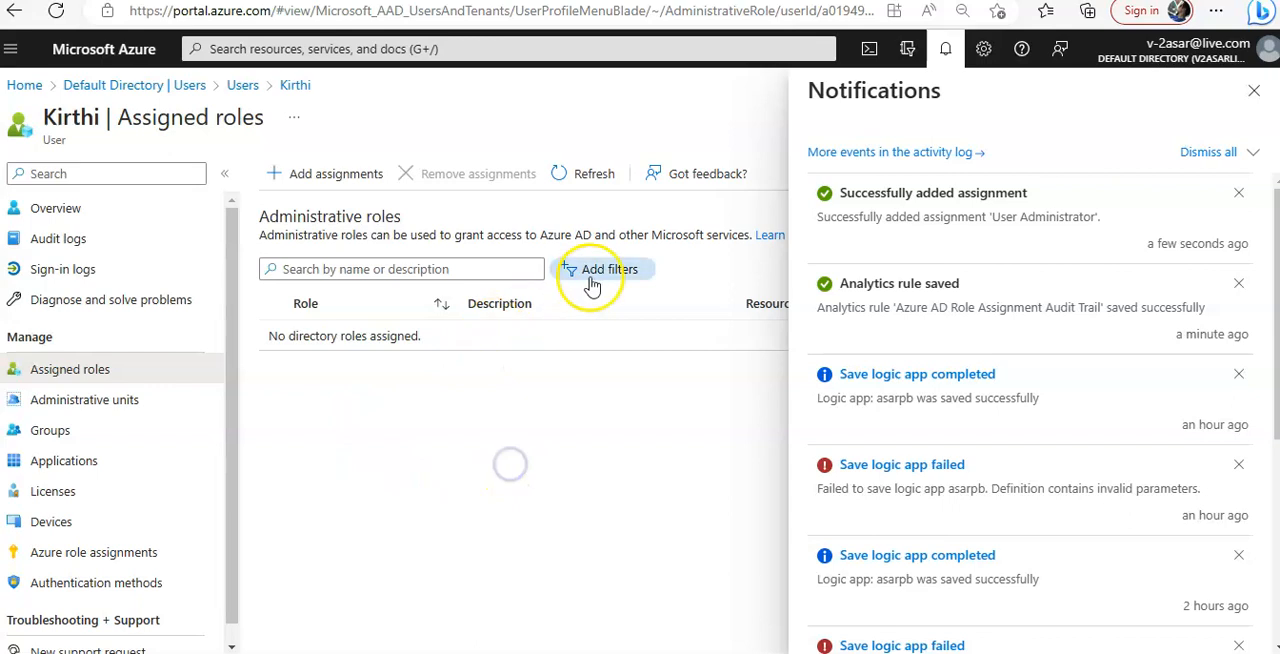
click(948, 52)
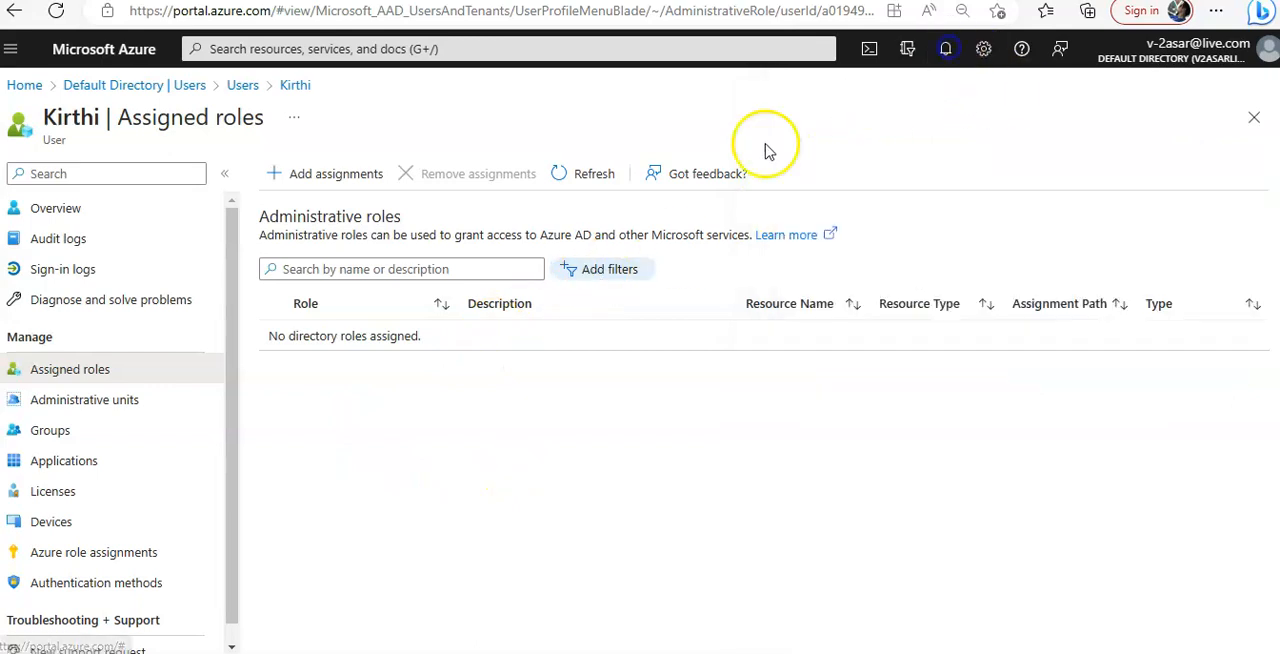
click(583, 176)
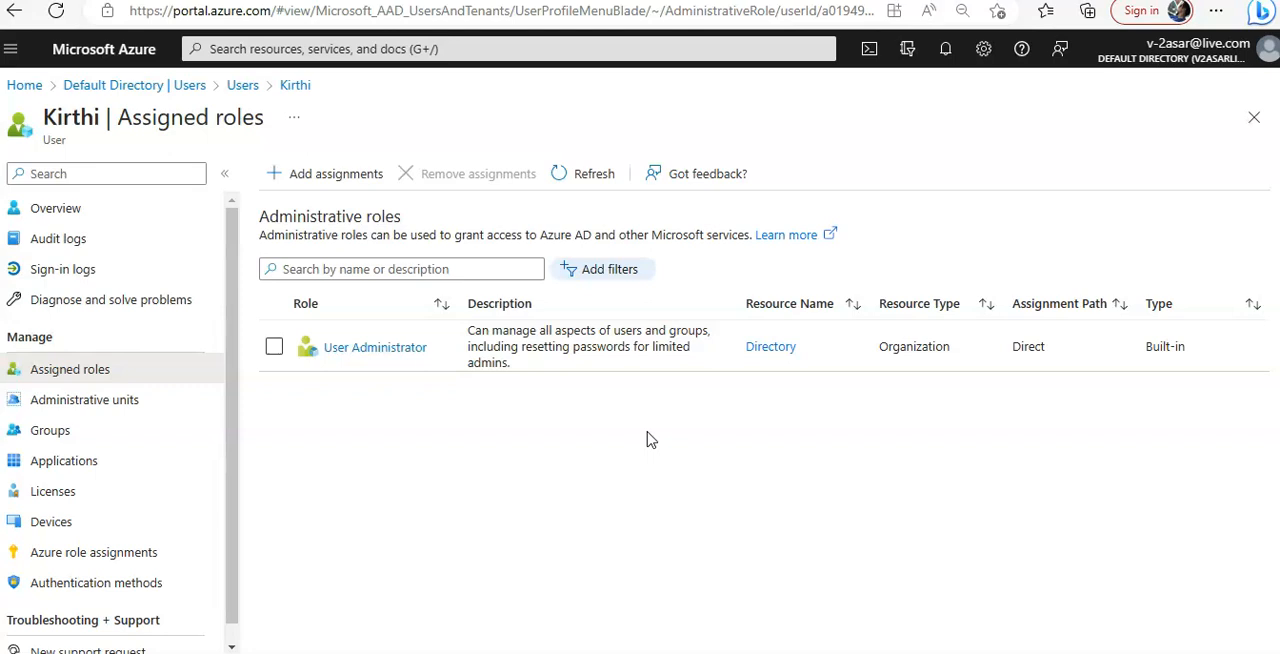
Leave the user pages, look over the directory overview and open the Azure Active Directory audit logs
click(1254, 117)
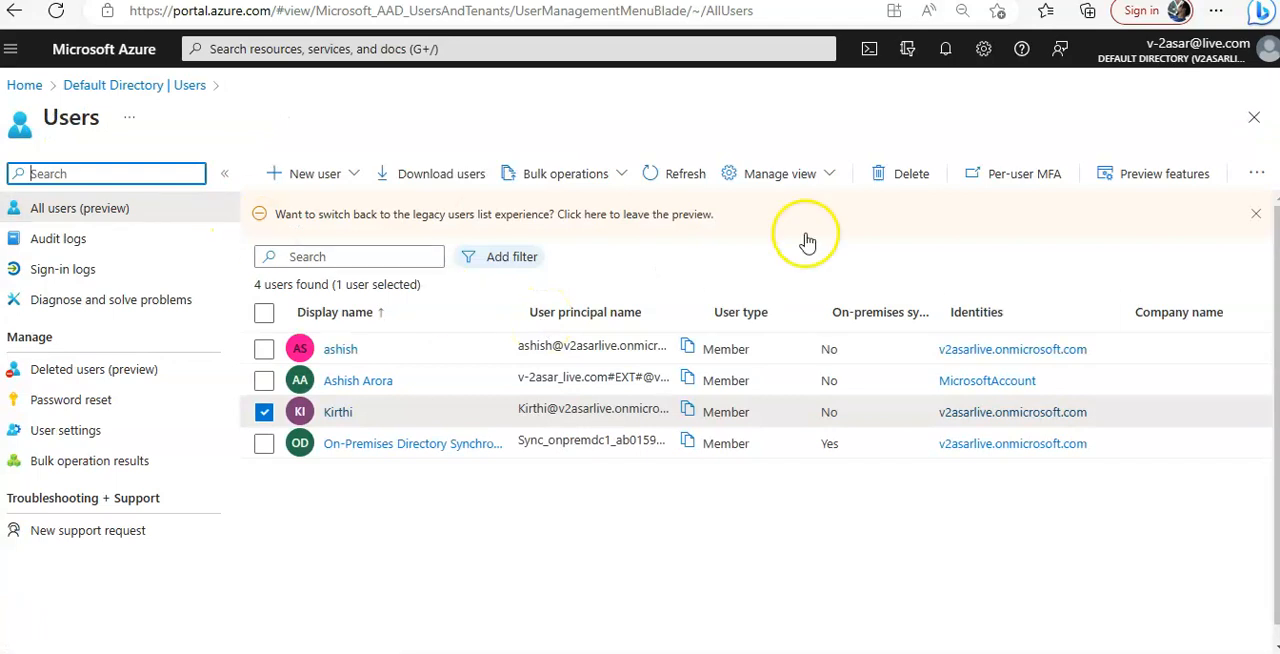
click(1253, 118)
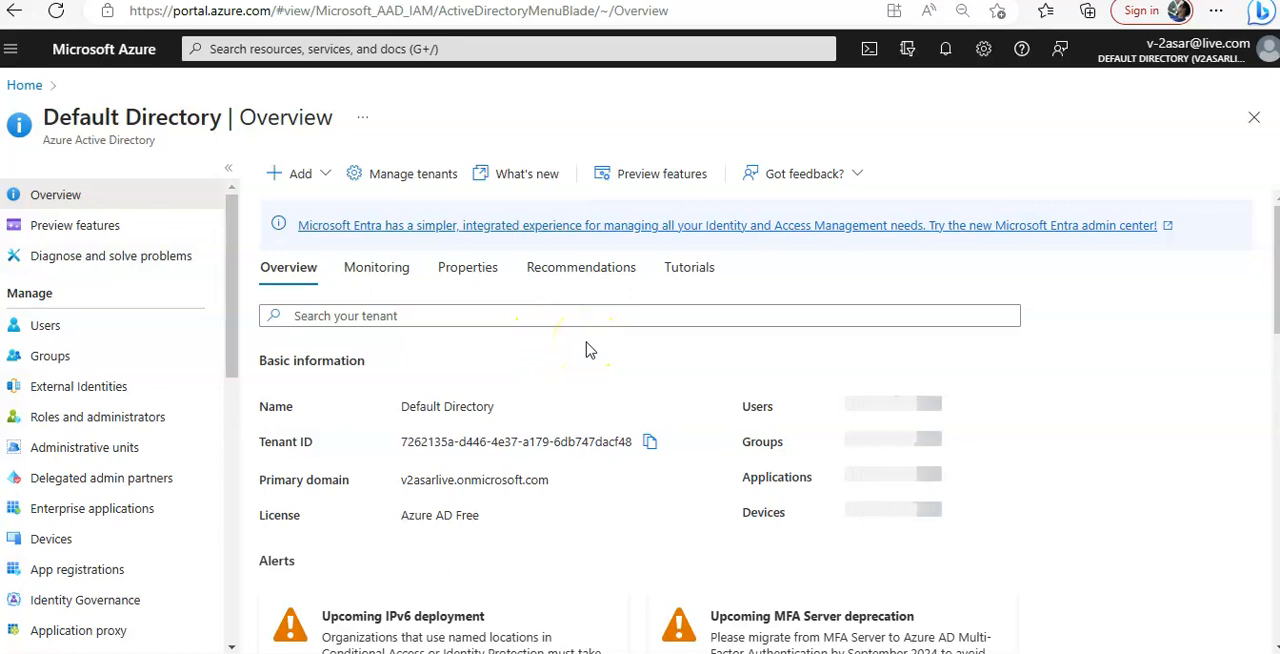
scroll(768, 367, down, 2)
scroll(768, 367, down, 6)
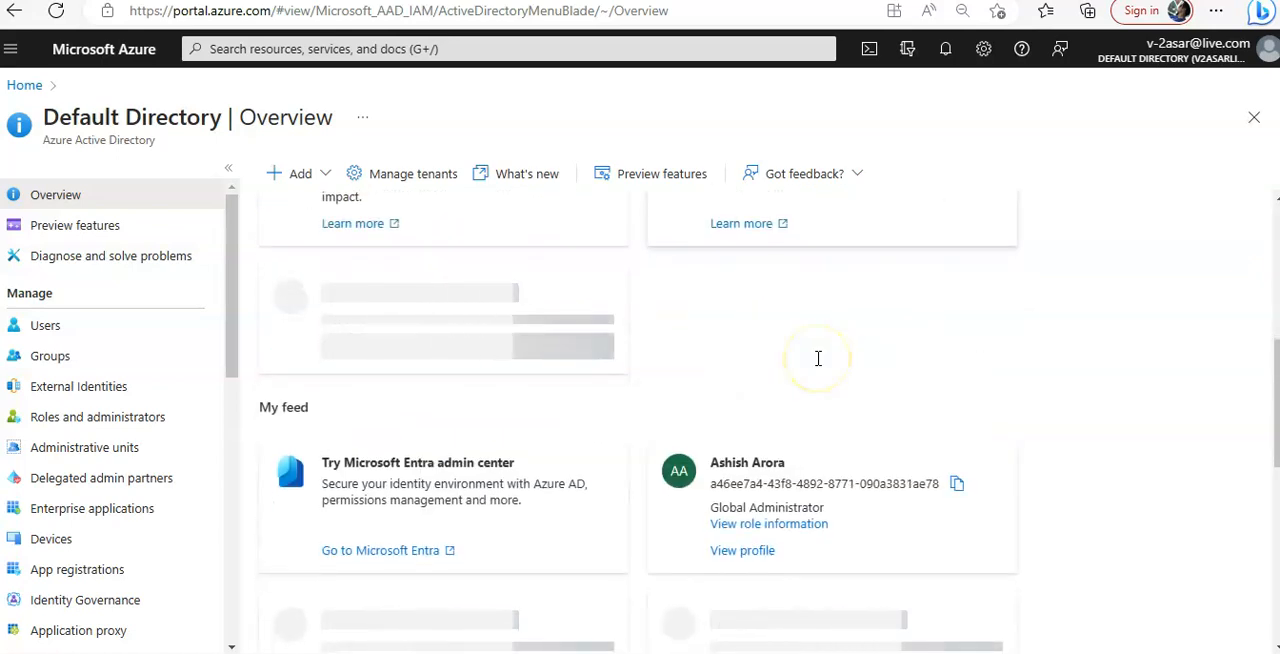
scroll(818, 366, down, 1)
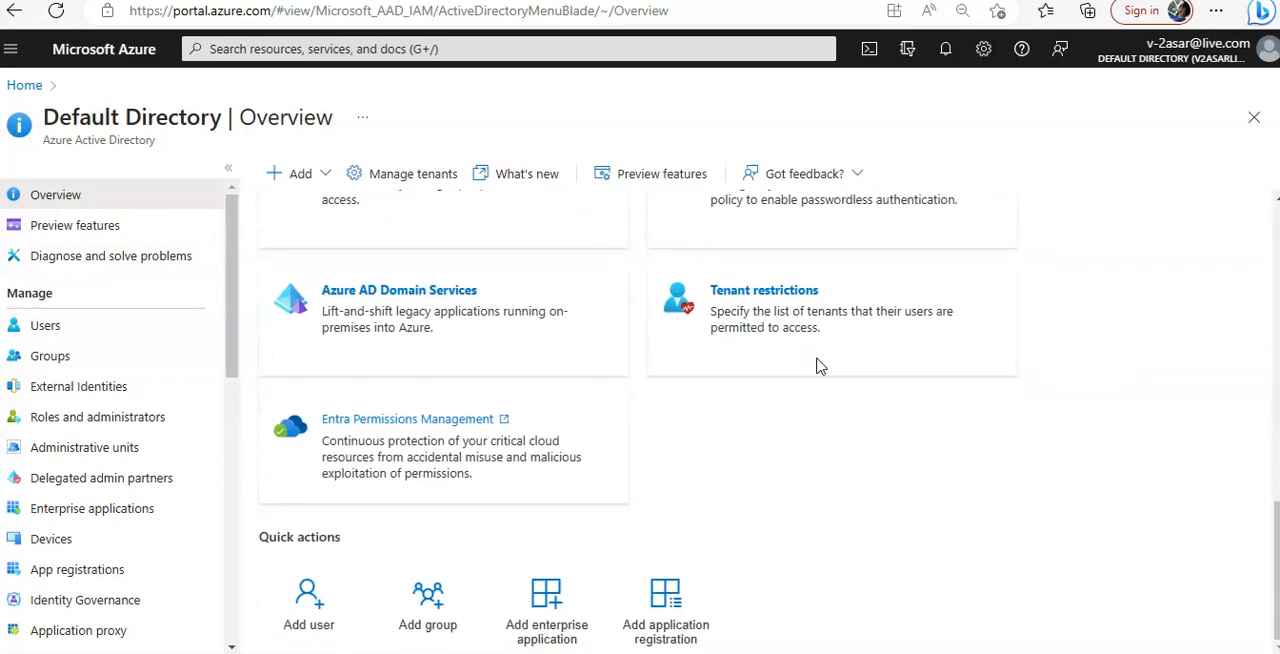
scroll(818, 366, up, 4)
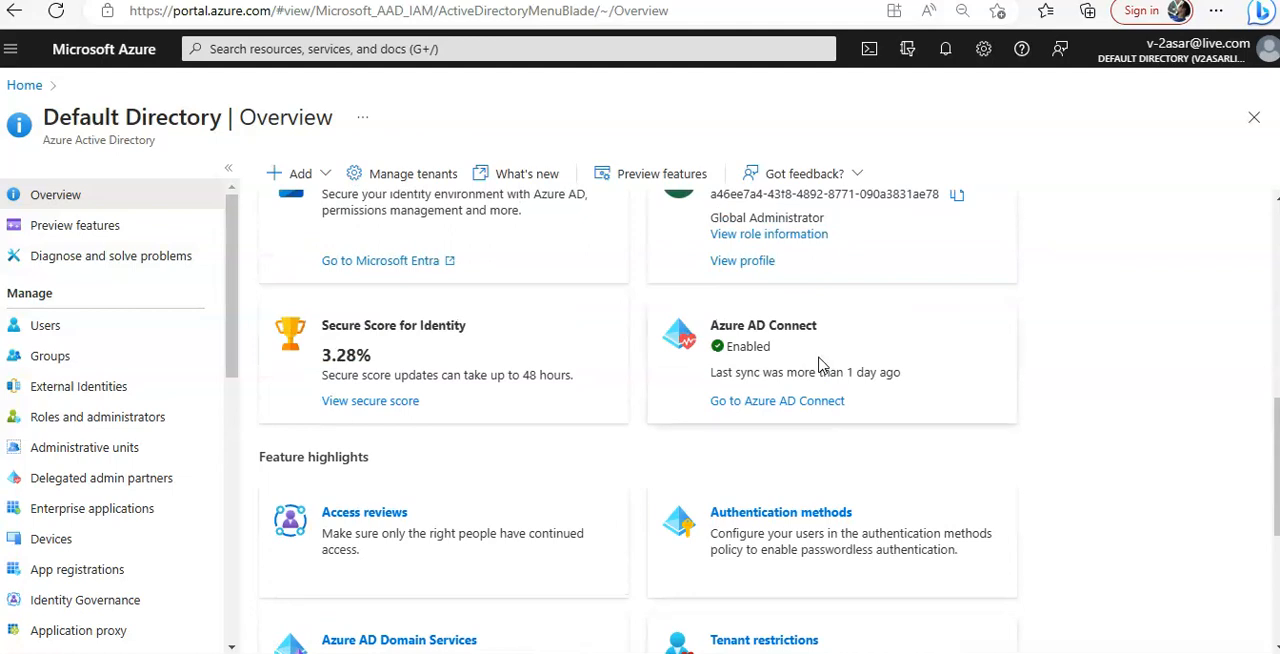
scroll(177, 309, down, 4)
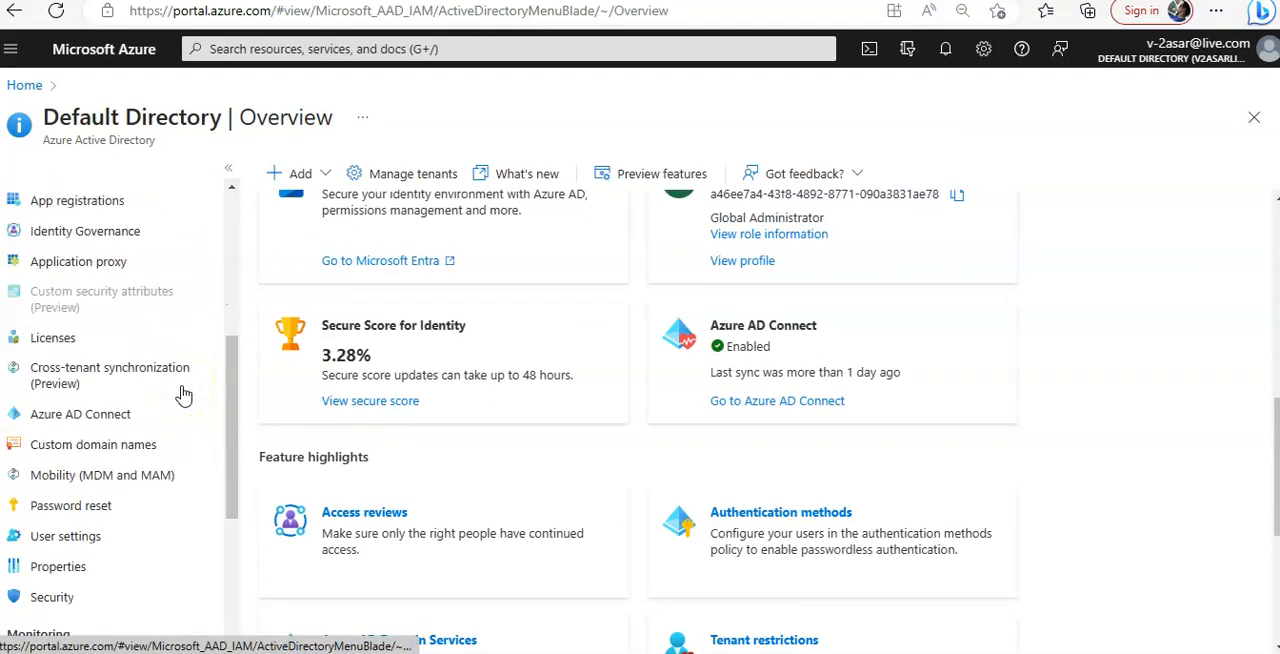
scroll(180, 394, down, 2)
click(68, 497)
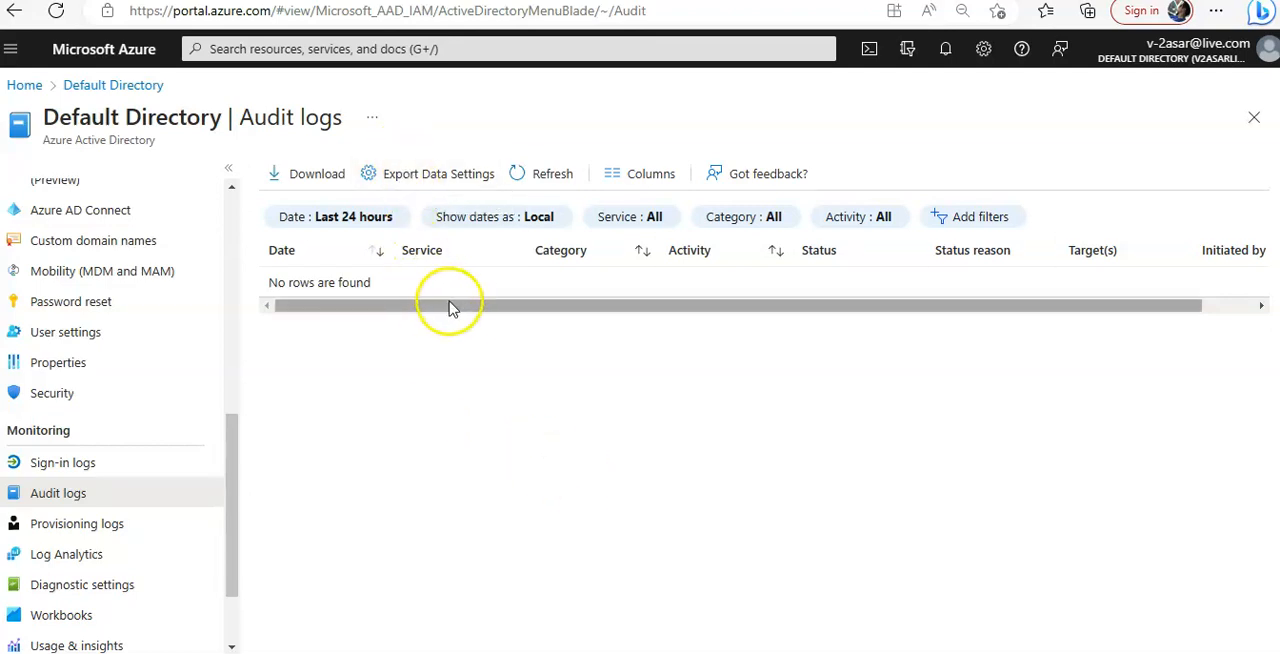
Refresh the last 24 hours of audit logs and open the export data settings to check the configured diagnostic settings
click(553, 174)
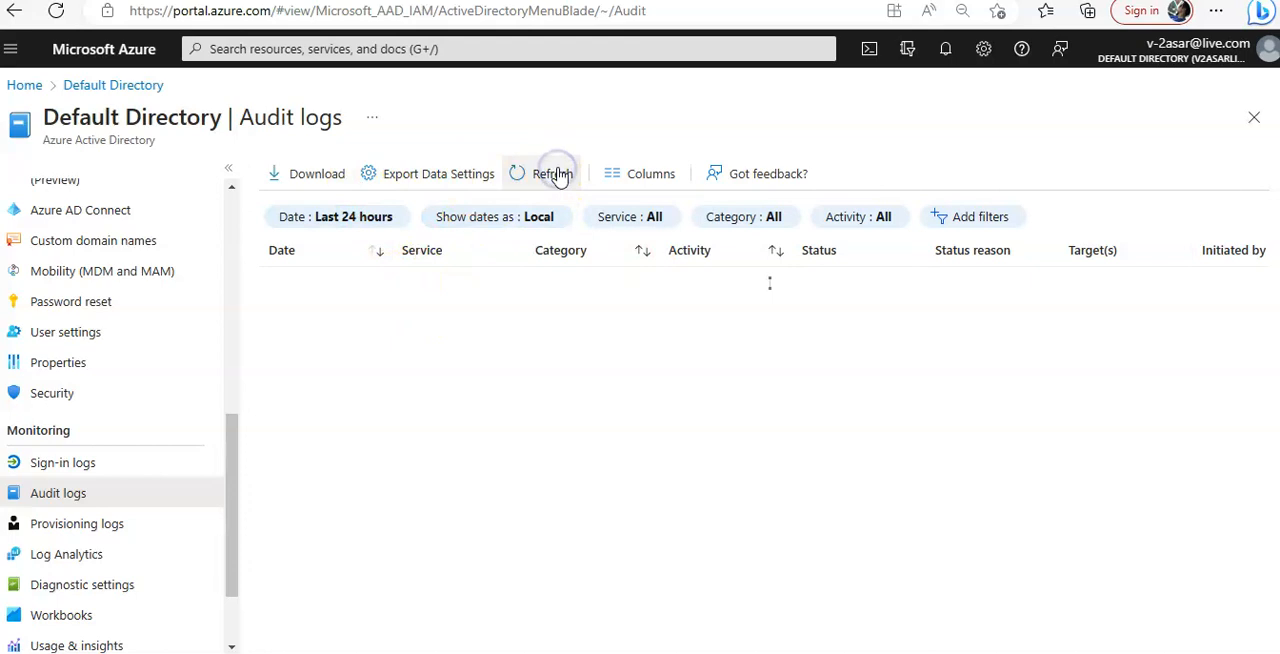
click(557, 174)
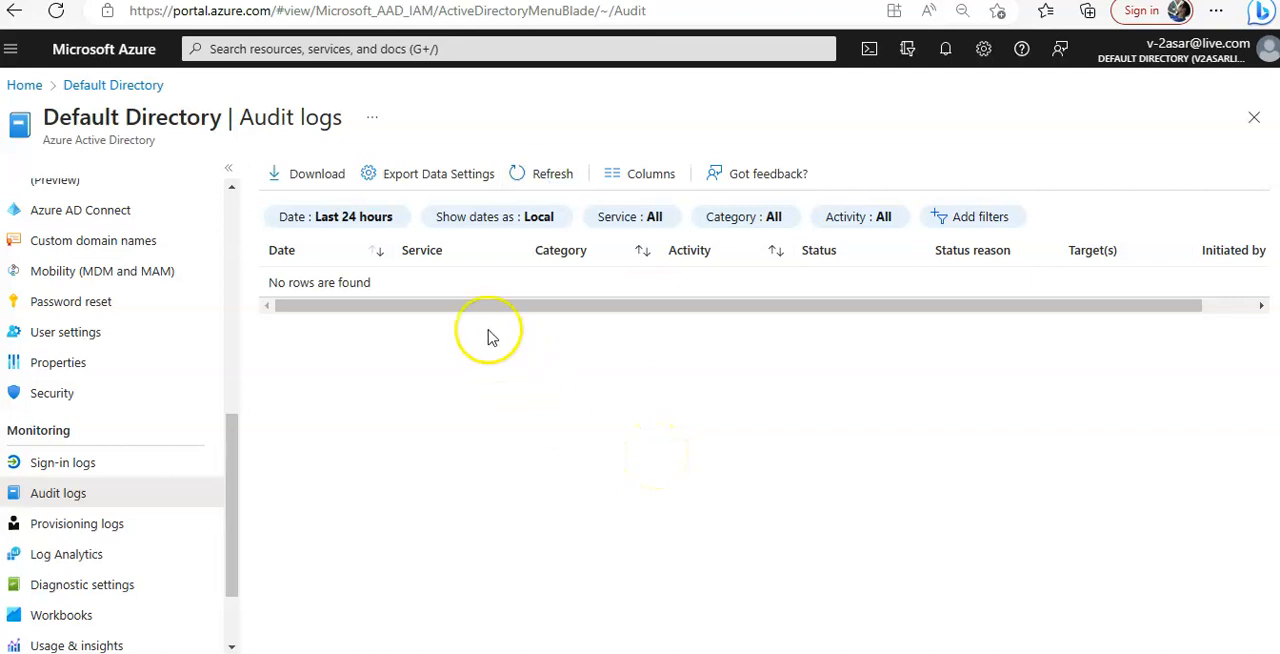
click(437, 174)
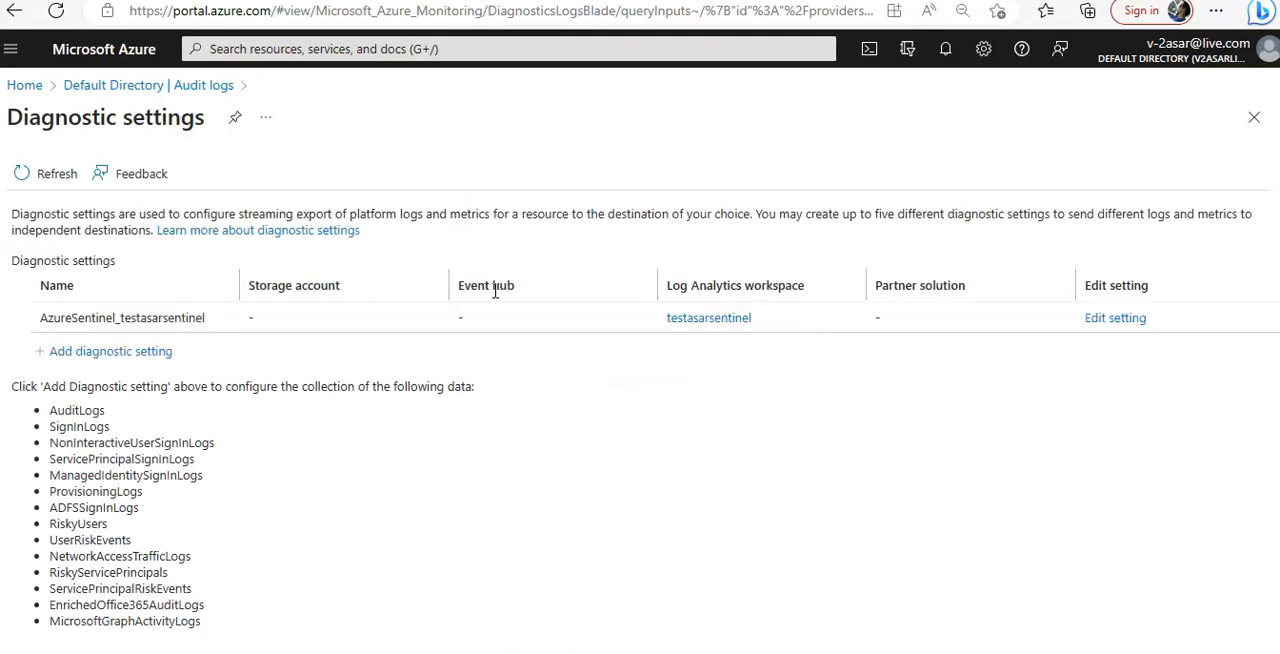
click(510, 383)
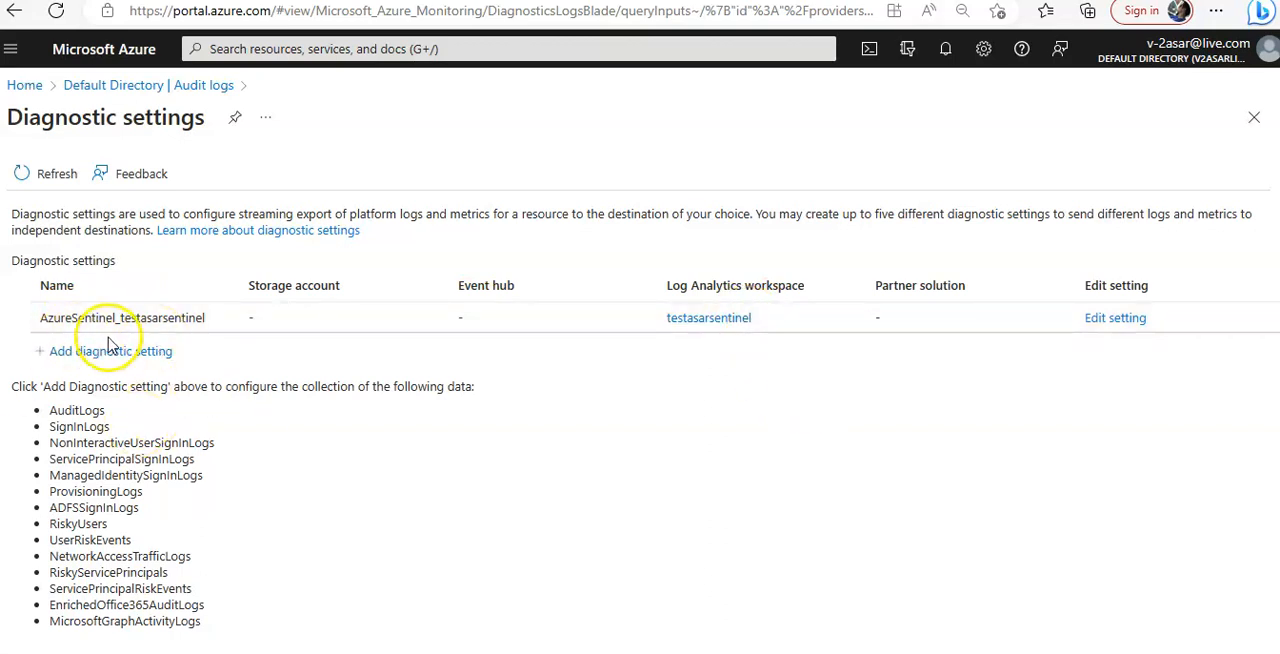
Review the configured diagnostic setting and its Log Analytics workspace, and close the diagnostic settings page
drag(11, 260, 112, 259)
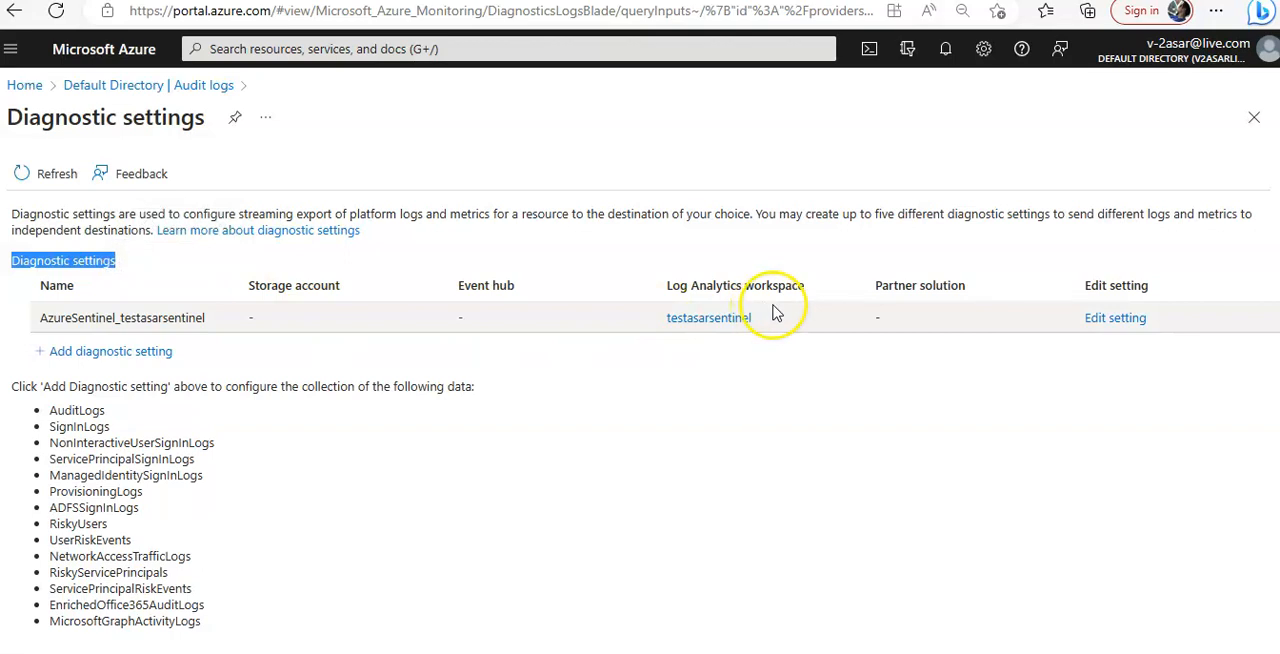
drag(770, 319, 667, 320)
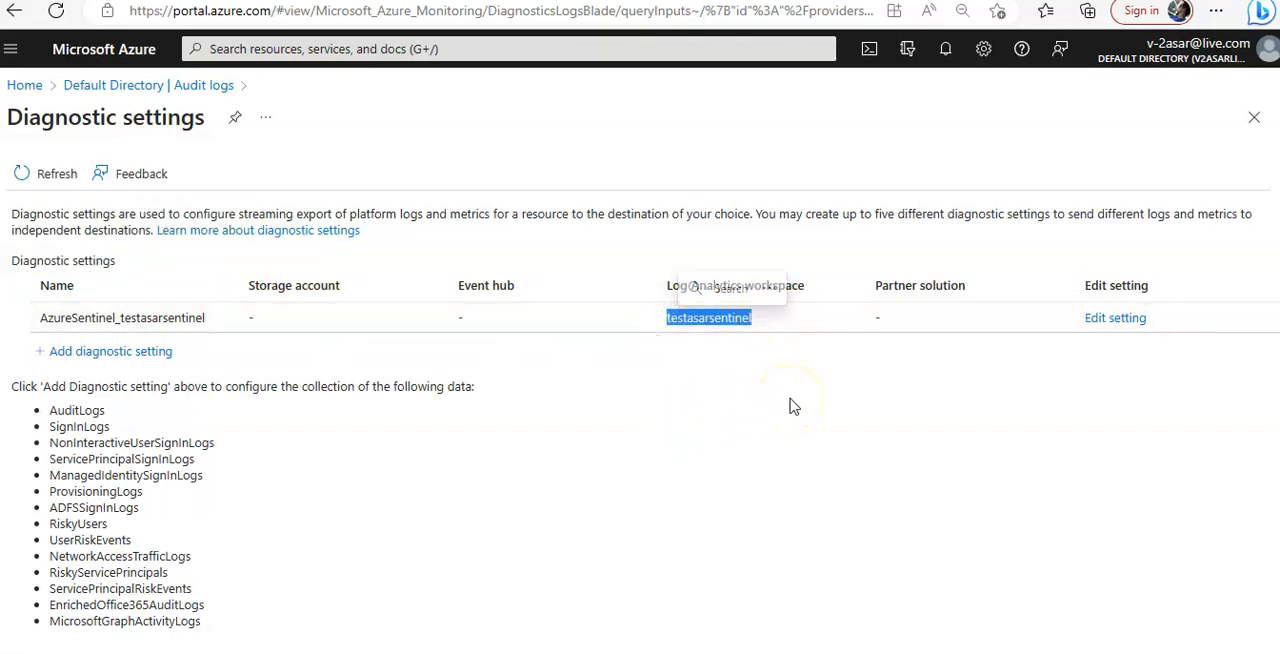
click(1254, 117)
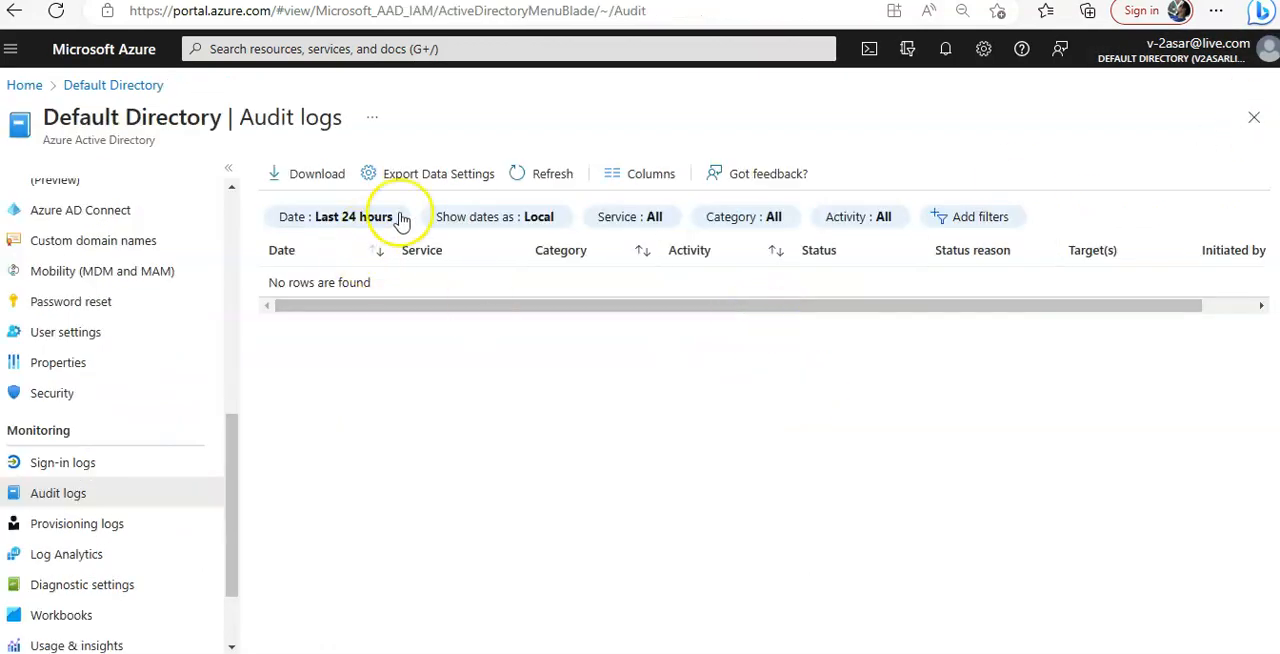
Refresh the audit logs and examine the activity and target details of the "Add member to role" entry
click(545, 173)
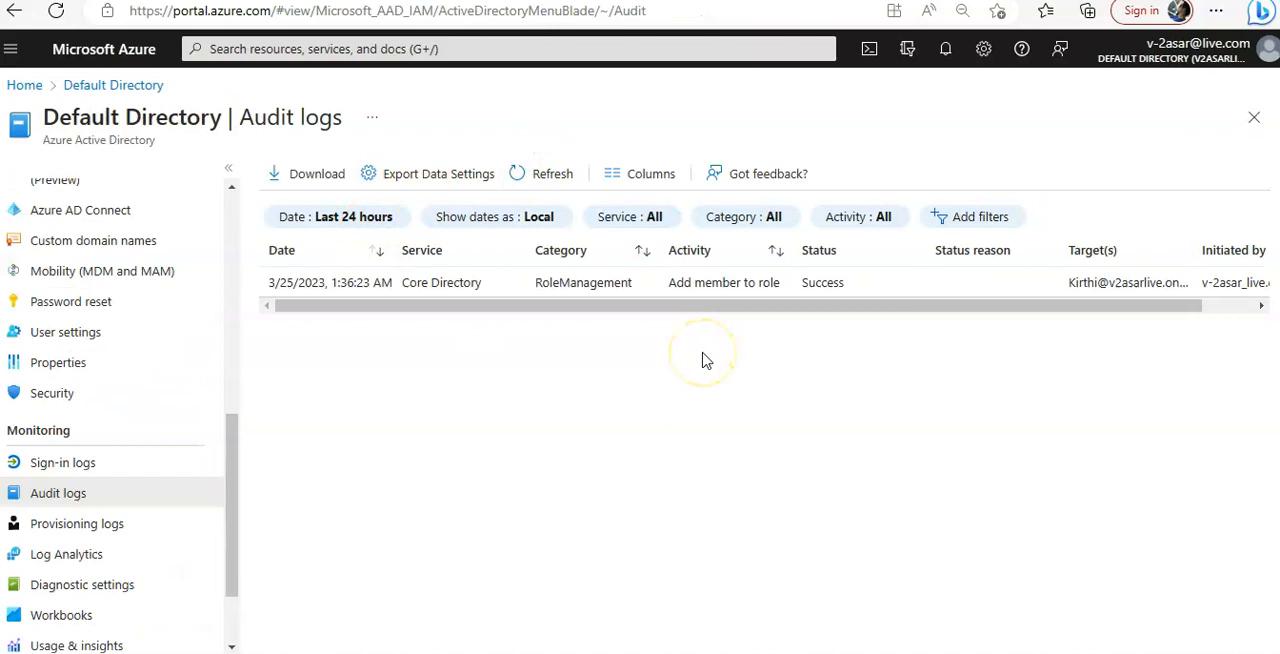
click(455, 283)
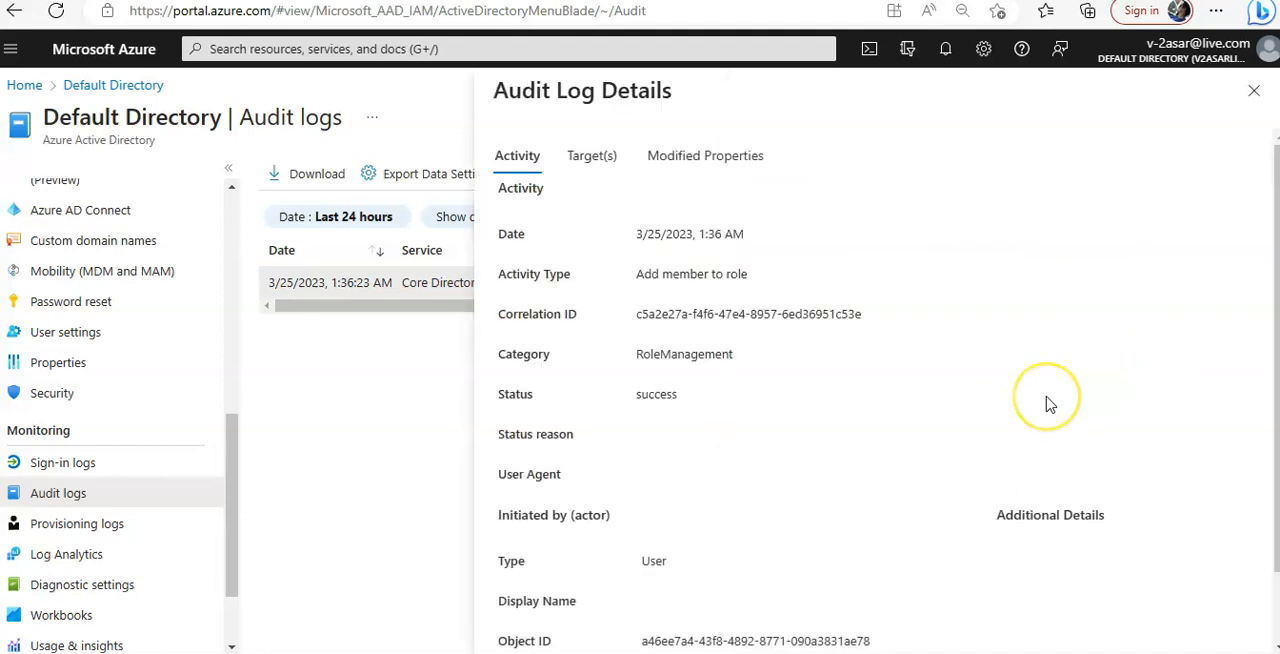
scroll(1049, 404, down, 1)
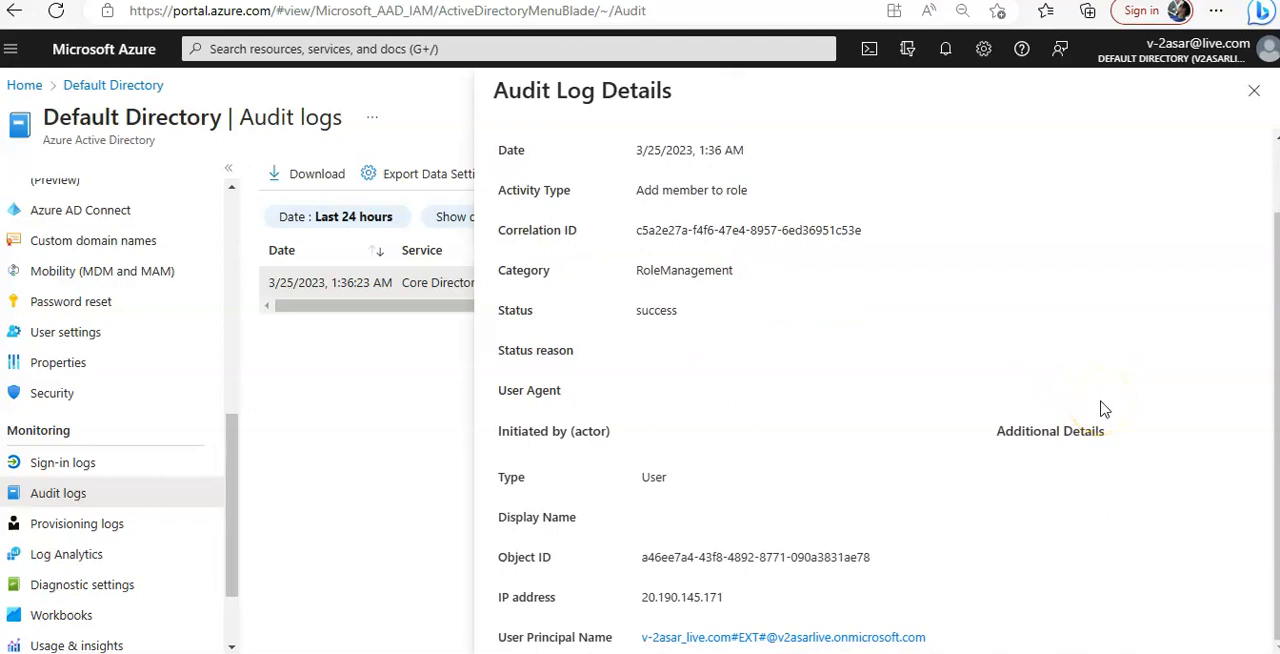
scroll(686, 266, up, 2)
click(591, 156)
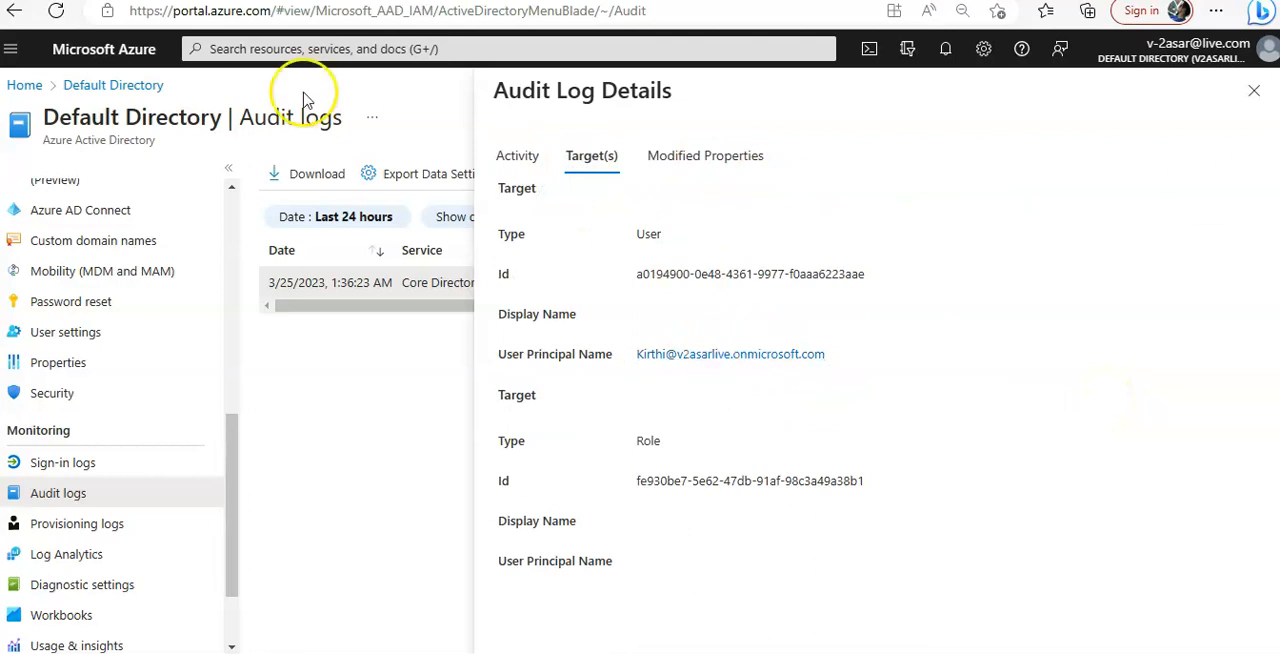
Leave the directory and open the Incidents page of the testasarsentinel workspace in Microsoft Sentinel
click(24, 85)
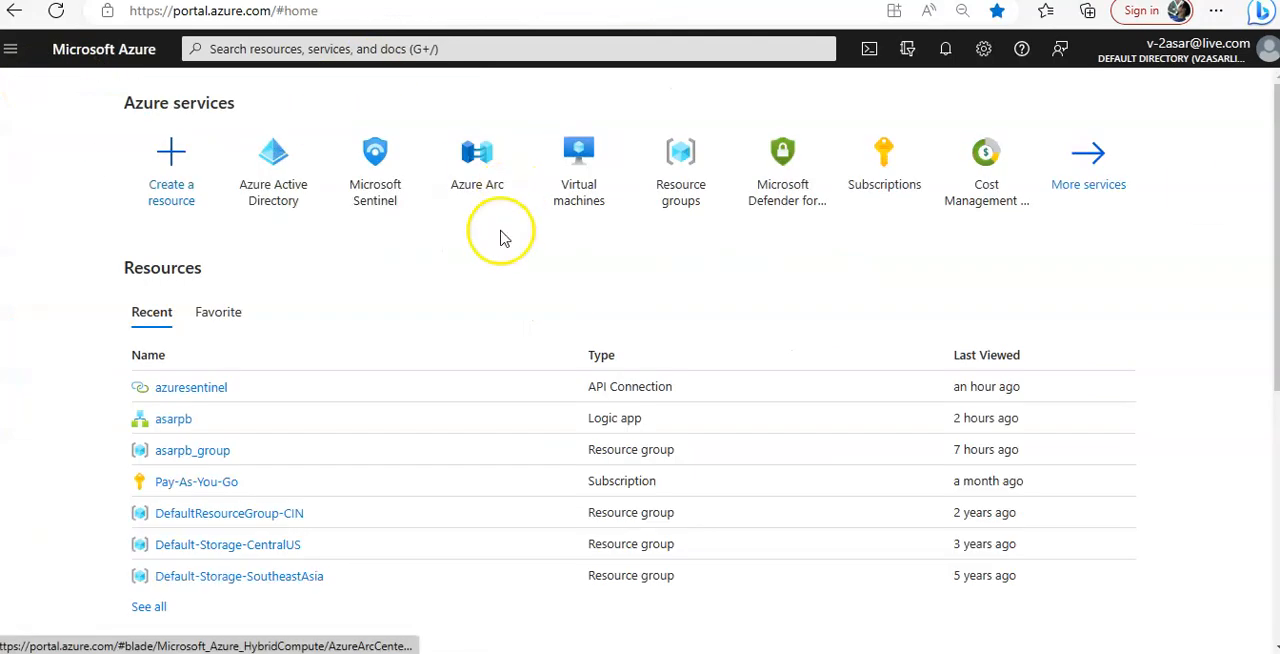
click(370, 185)
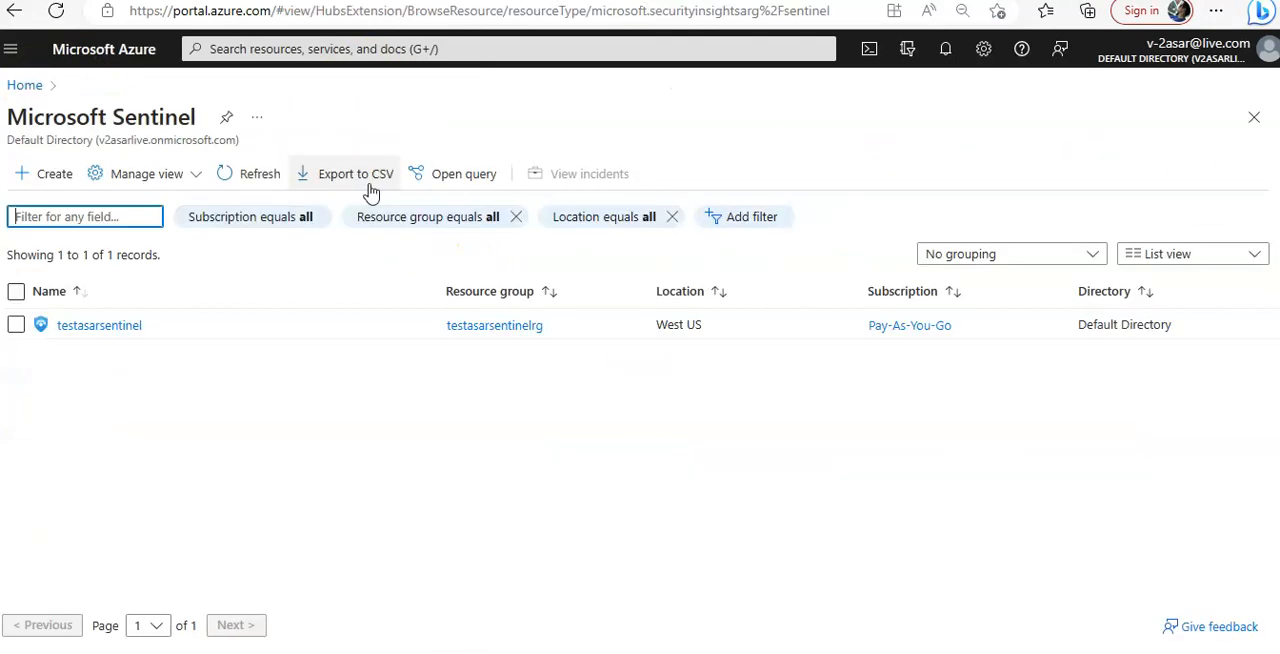
click(94, 326)
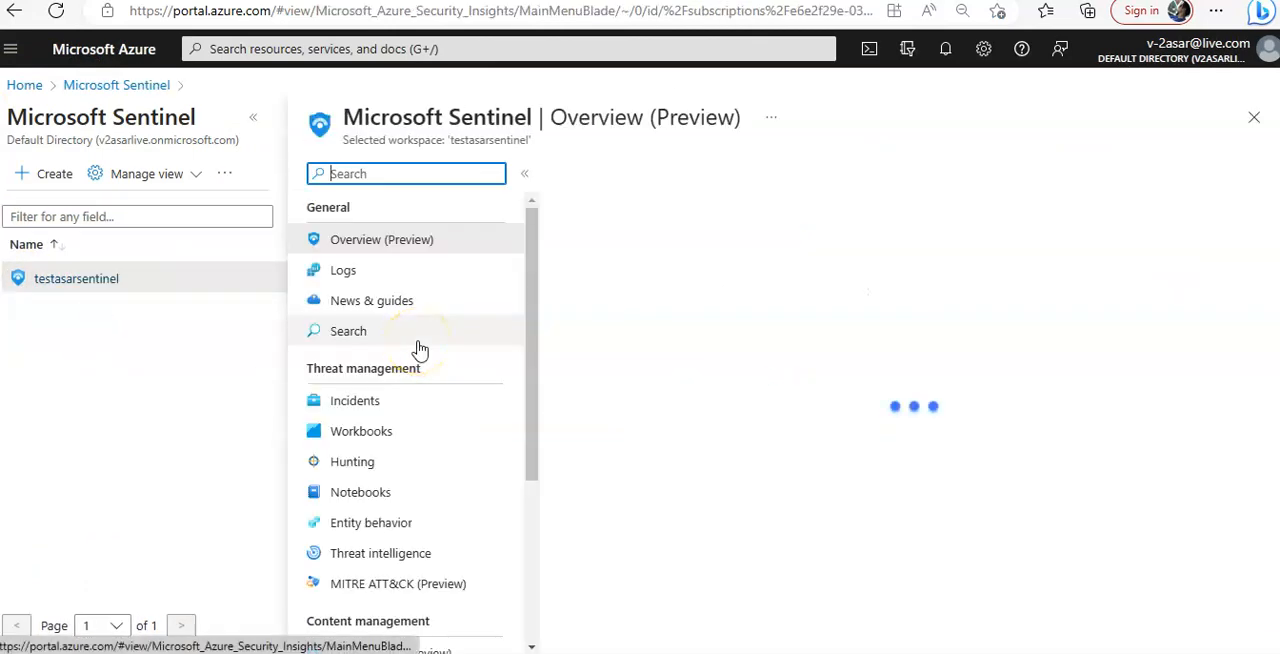
click(370, 406)
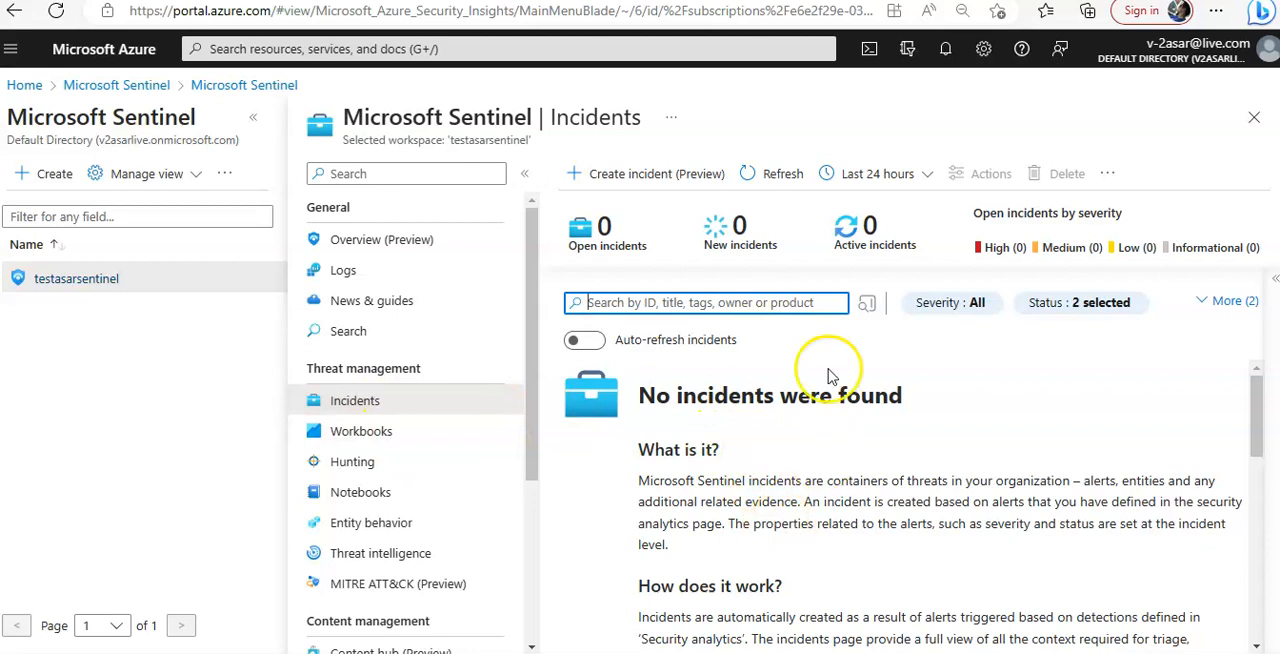
Refresh the last 24 hours of incidents and check the time range options and the additional filters
click(759, 173)
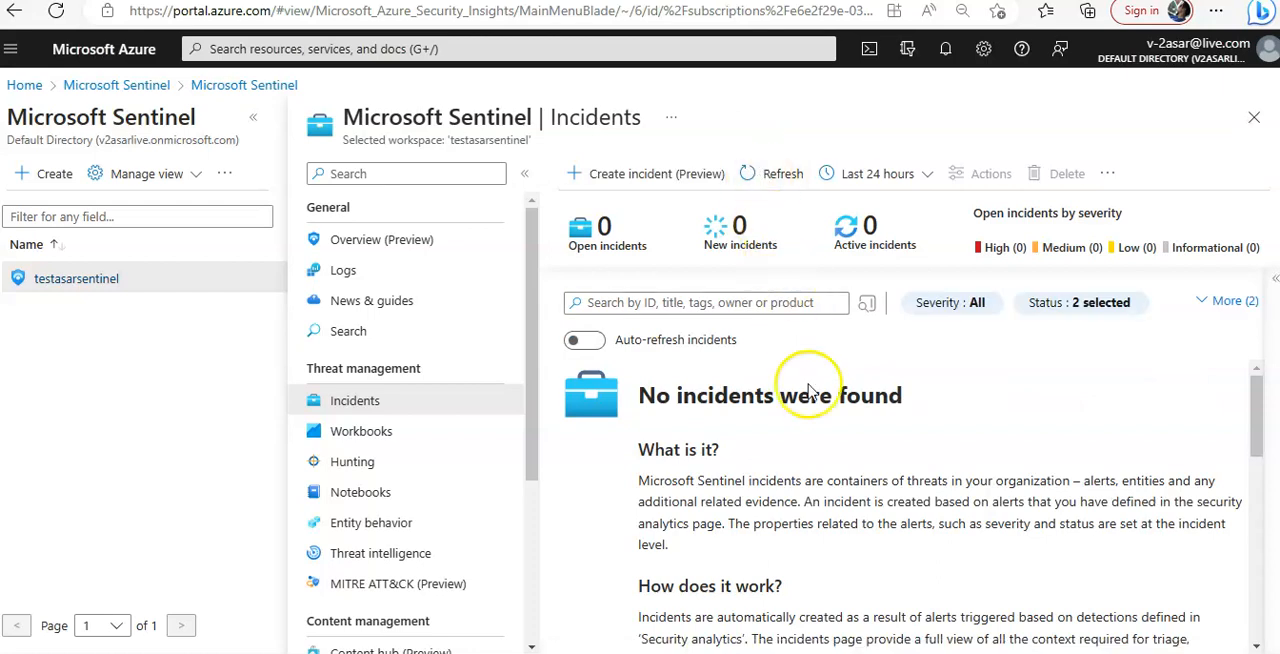
scroll(1006, 376, down, 1)
scroll(1010, 379, up, 1)
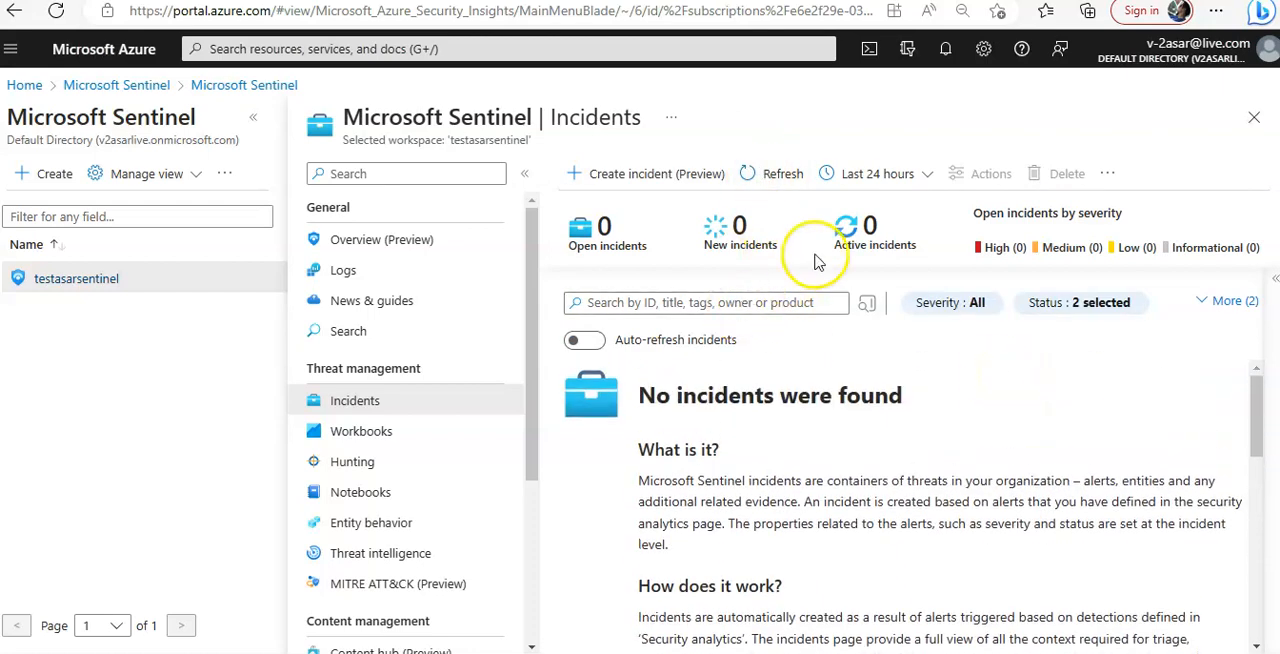
click(604, 239)
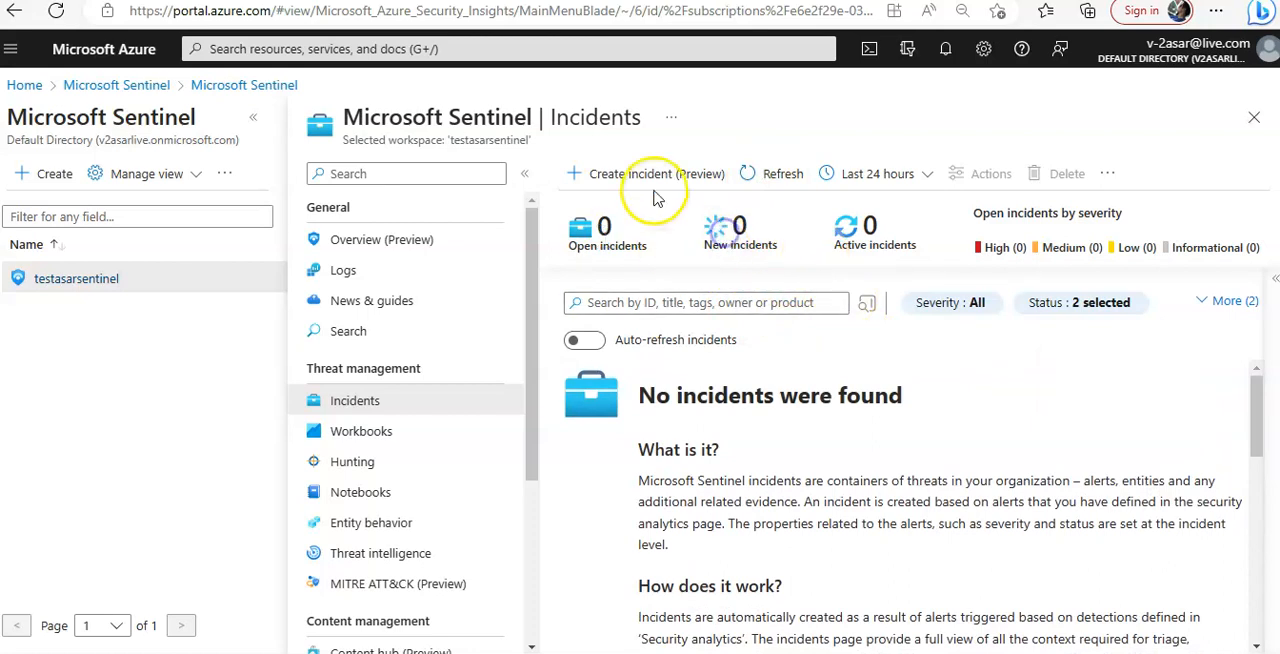
click(762, 176)
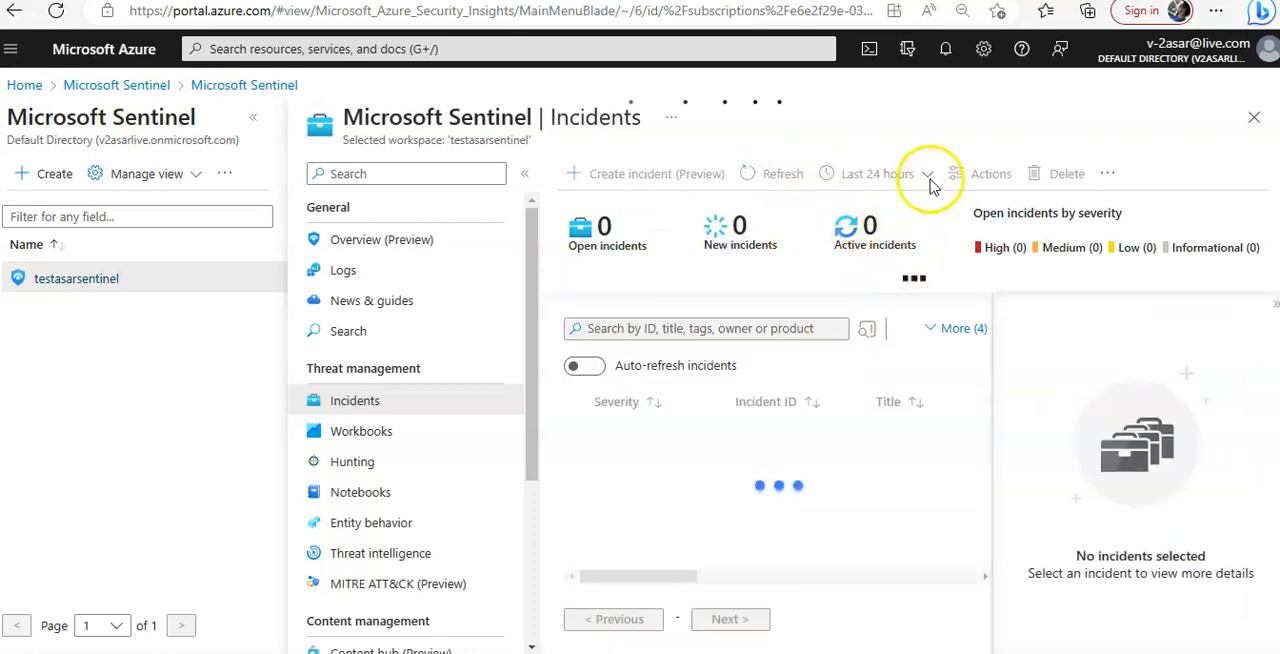
click(929, 176)
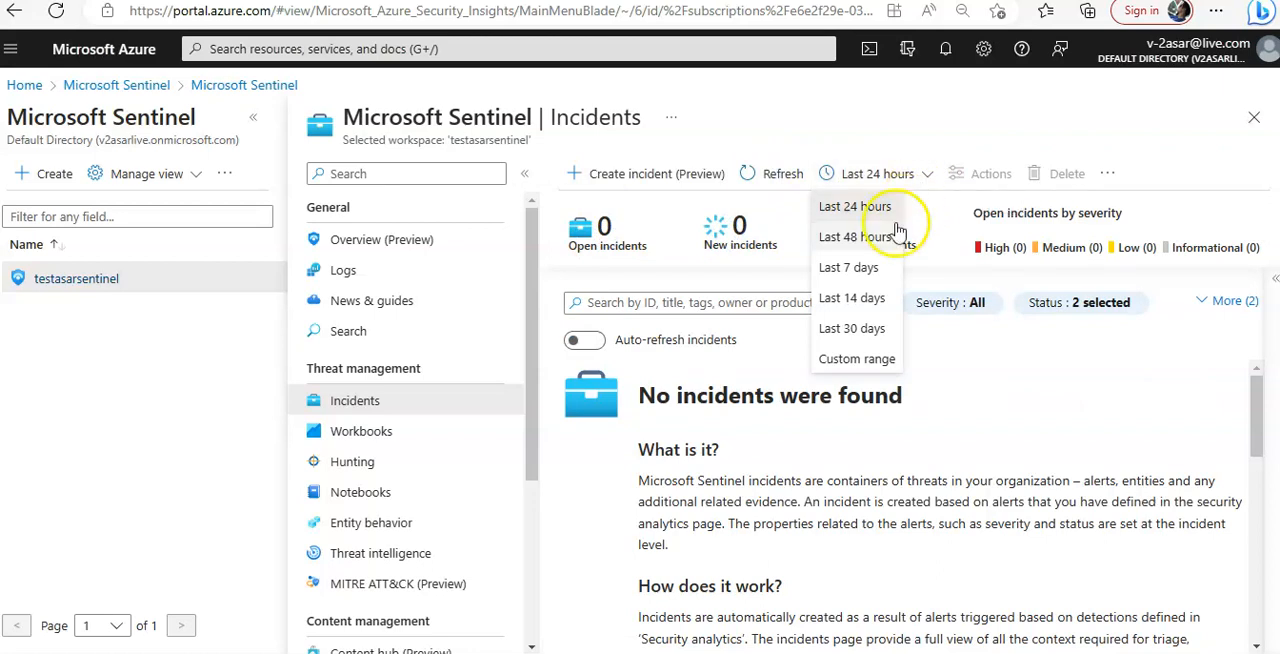
click(1094, 114)
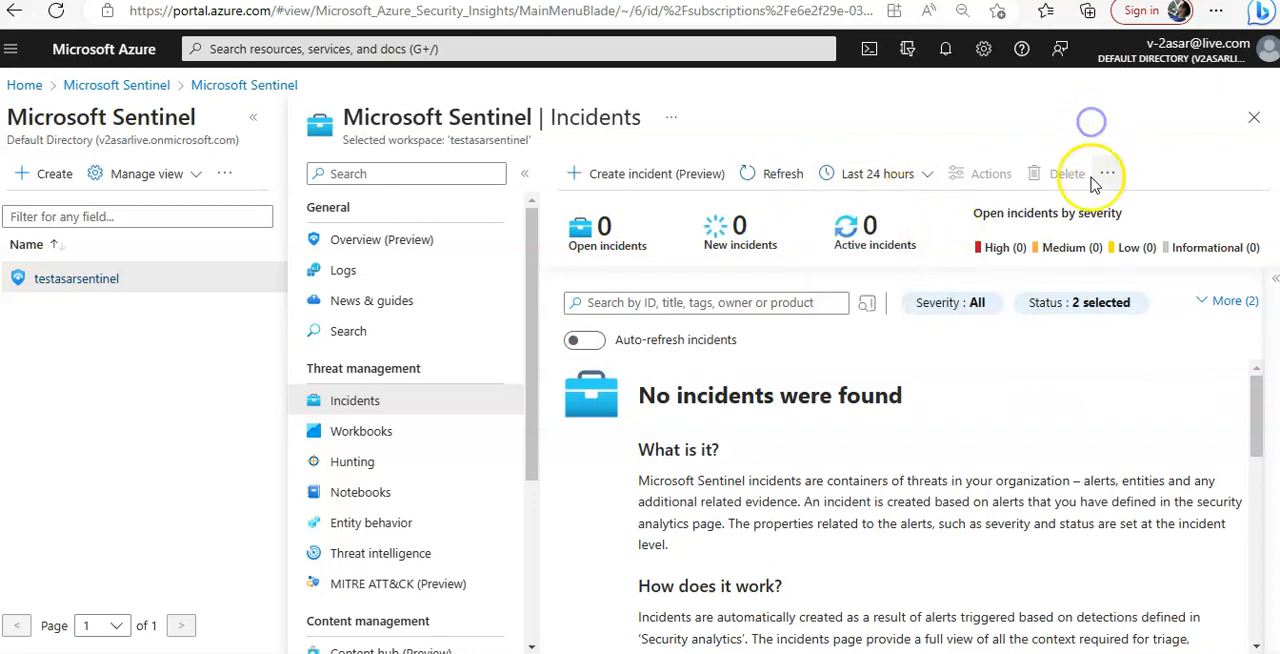
click(1232, 301)
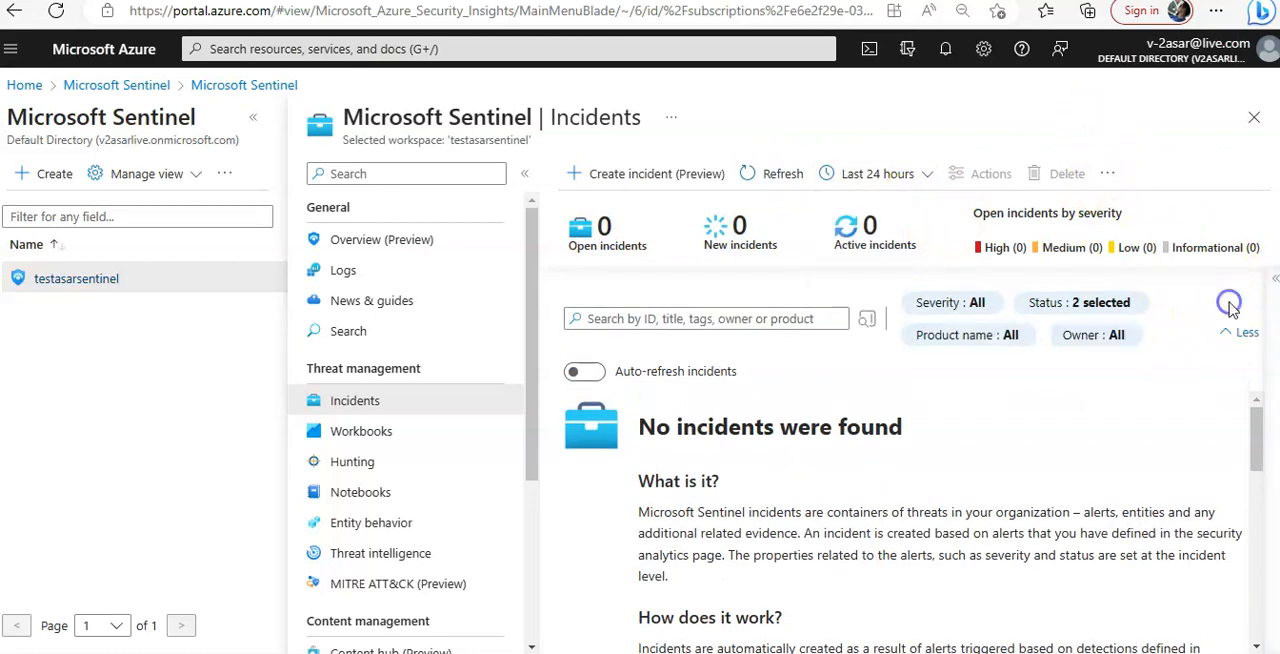
Turn on auto-refresh for incidents, refresh the incident list and reload the portal page
click(590, 371)
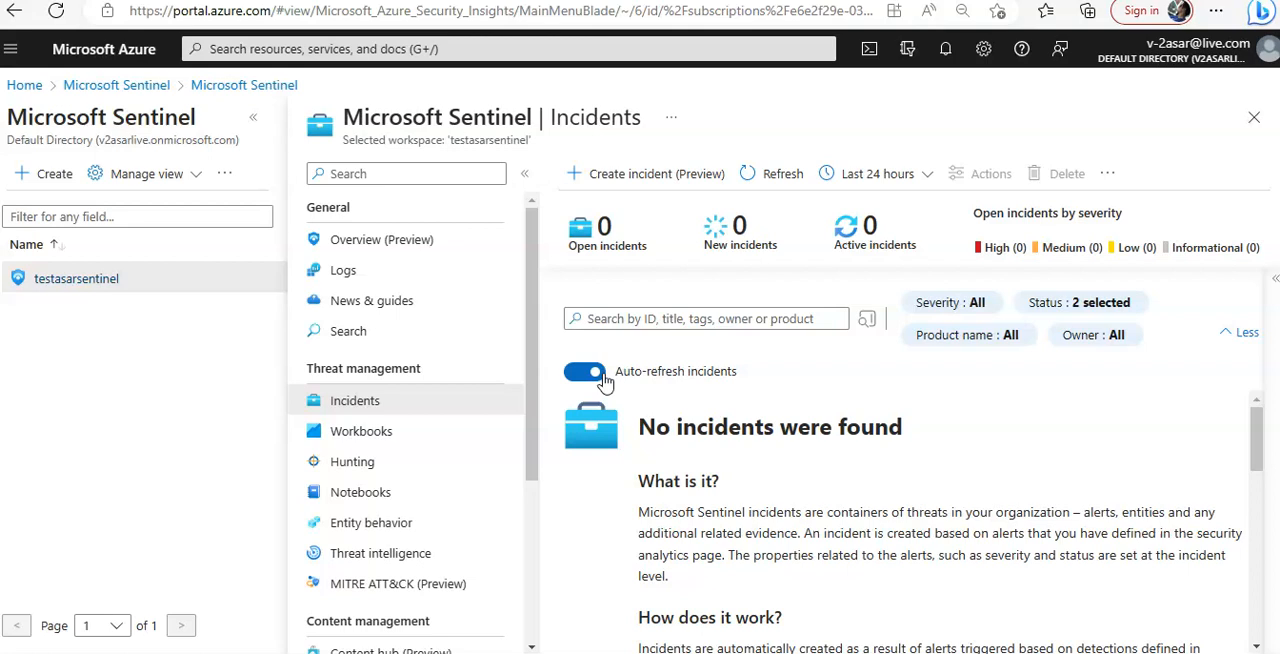
click(778, 176)
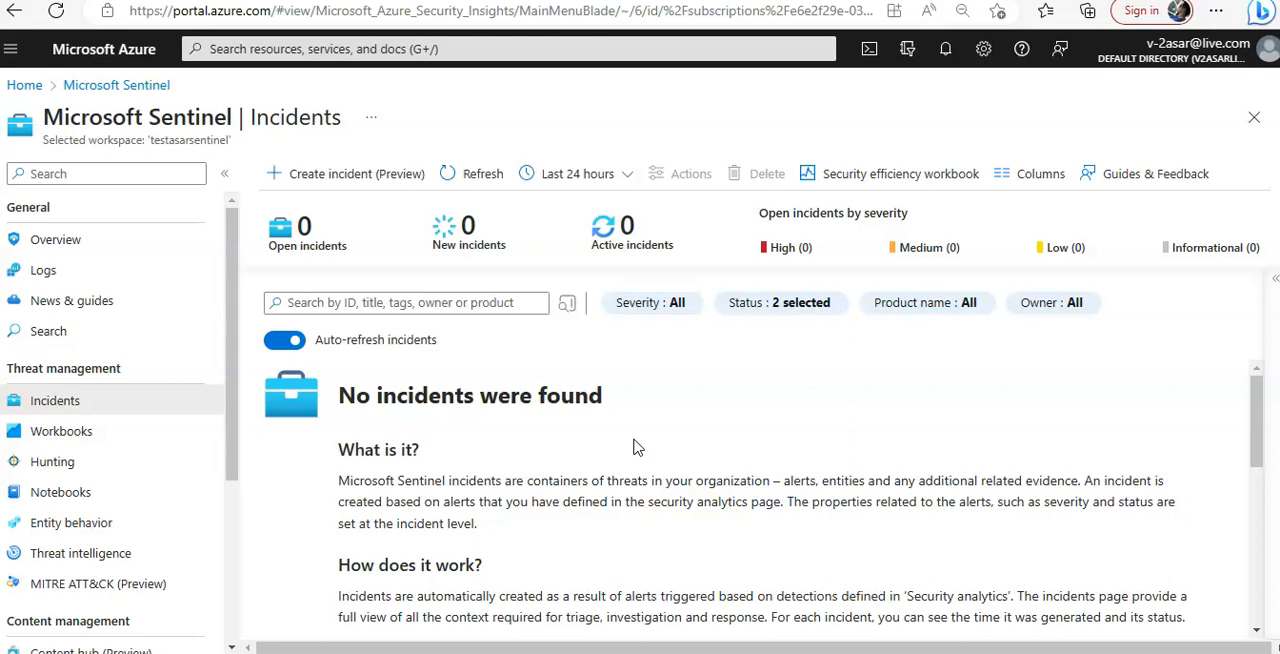
click(532, 10)
key(Return)
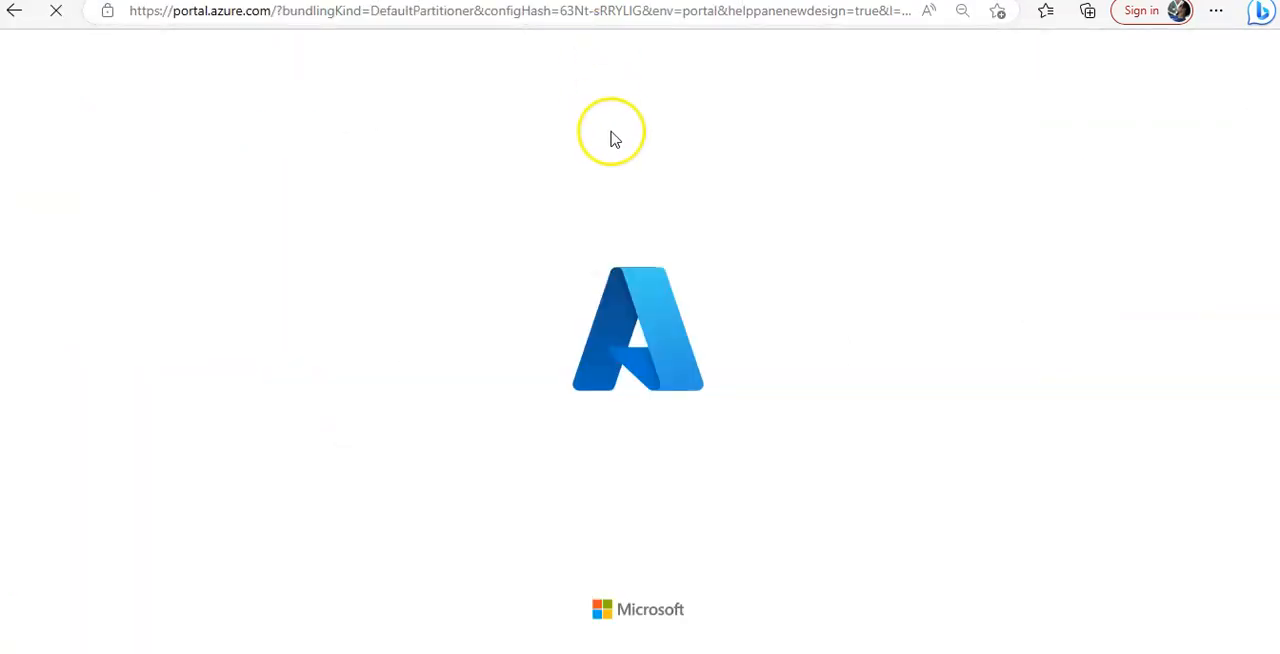